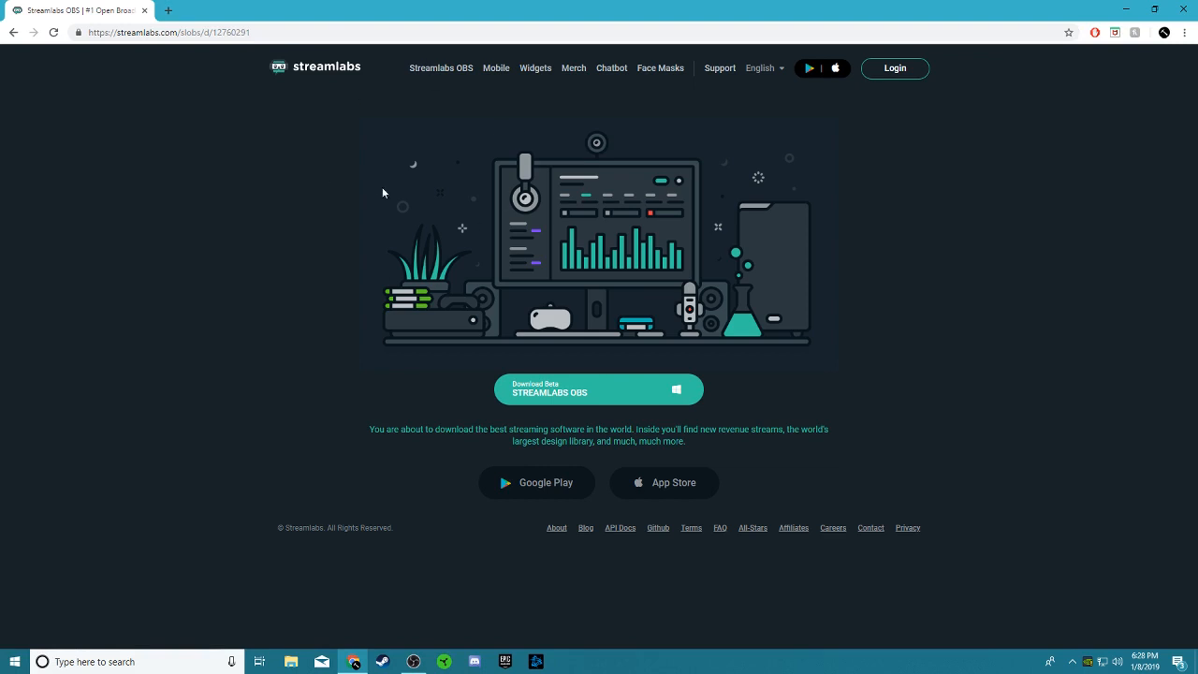
drag(262, 33, 170, 34)
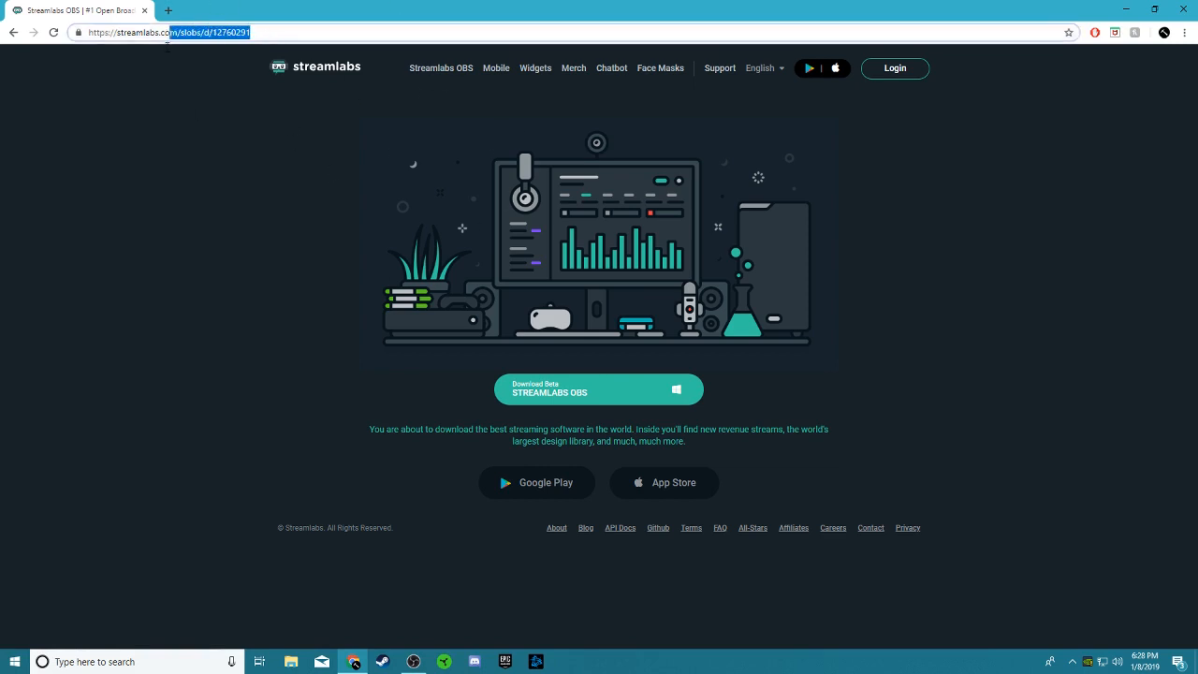
click(161, 100)
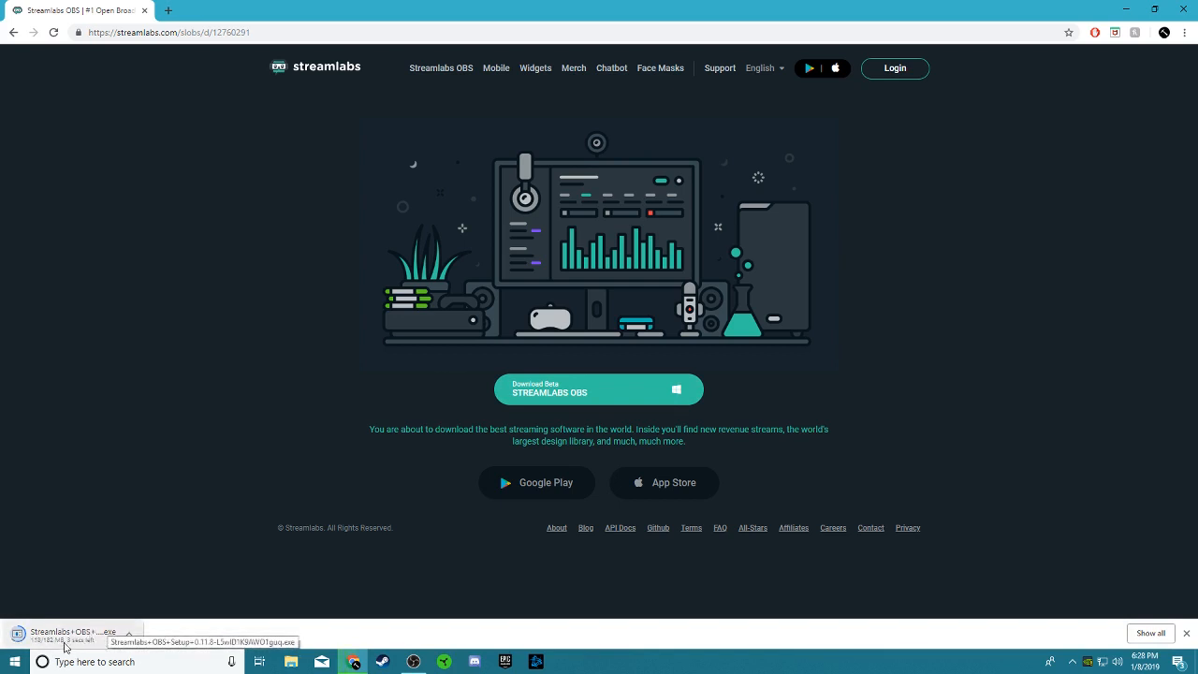
- Launch the downloaded Streamlabs OBS installer, accept its license agreement and close setup at the install location page
click(73, 639)
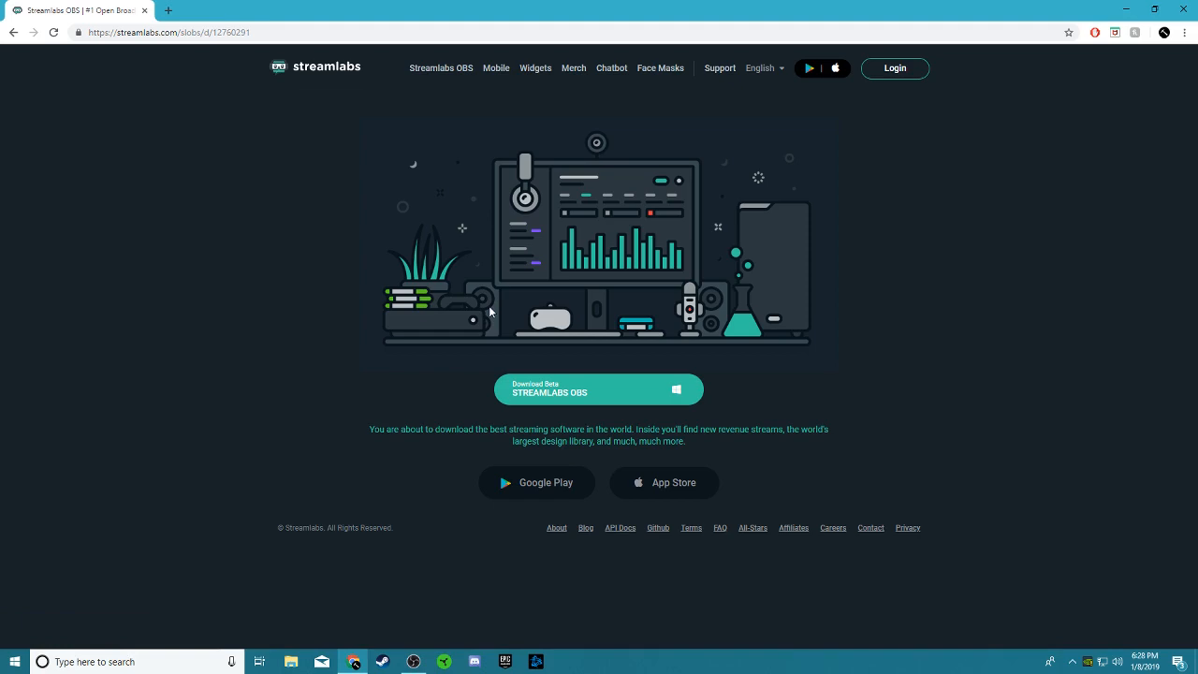
drag(673, 7, 691, 4)
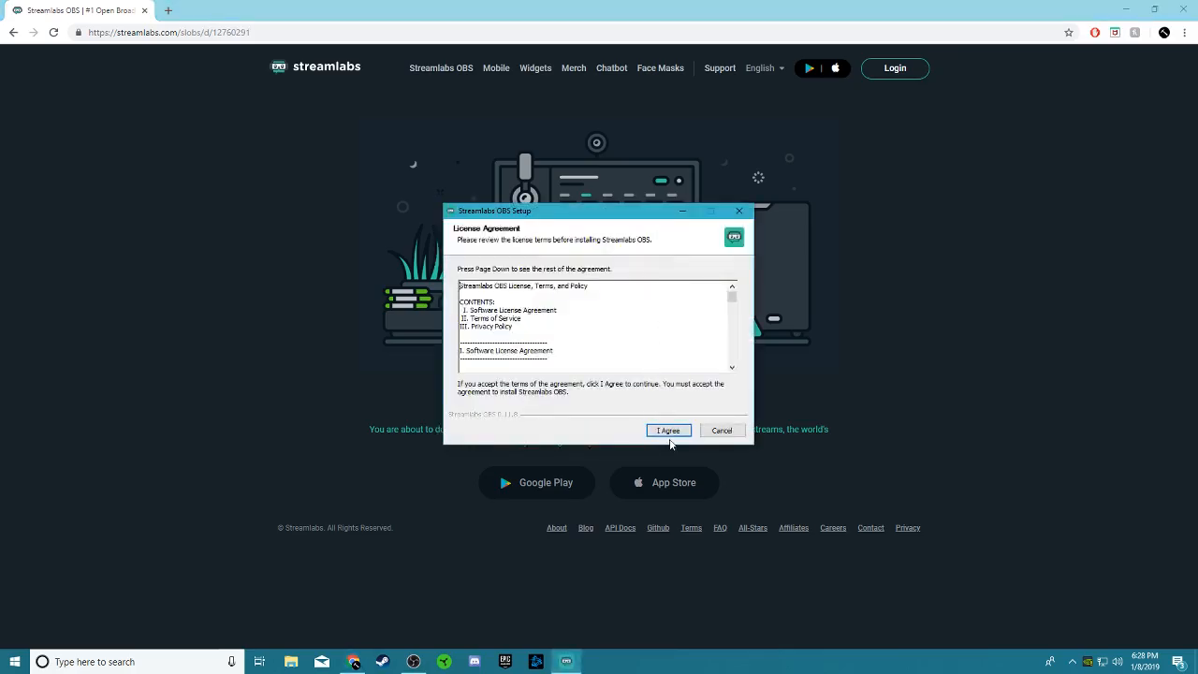
click(673, 435)
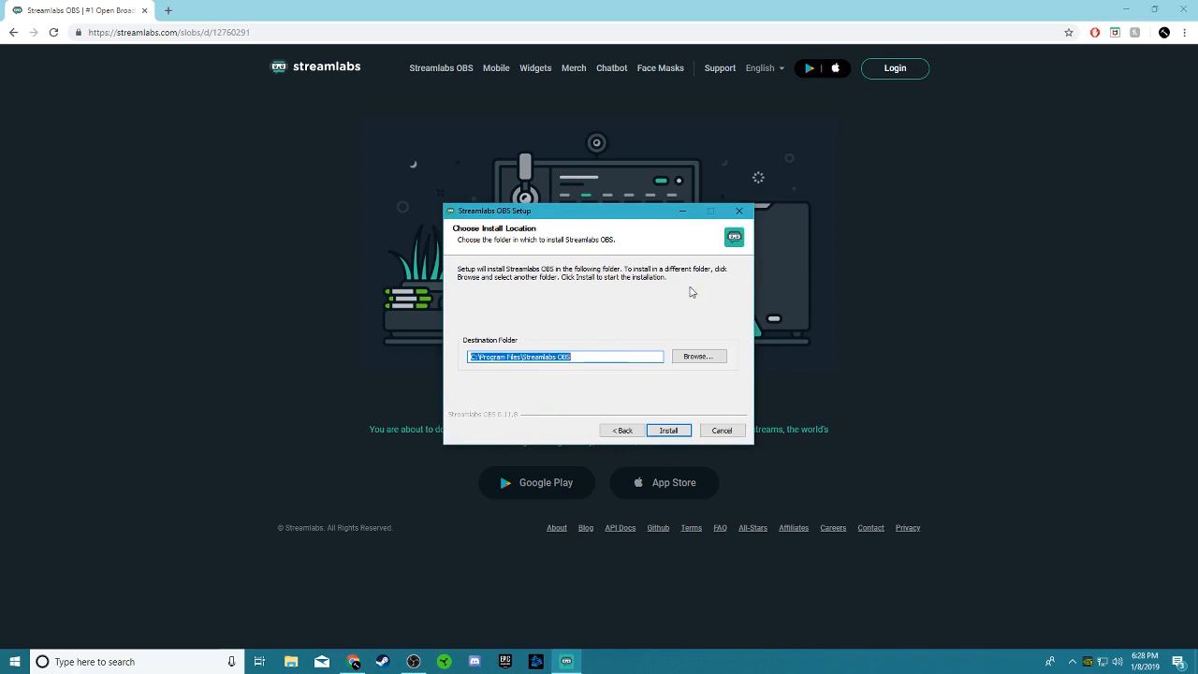
click(739, 213)
- Search Windows for "stre" and launch Streamlabs OBS
click(140, 662)
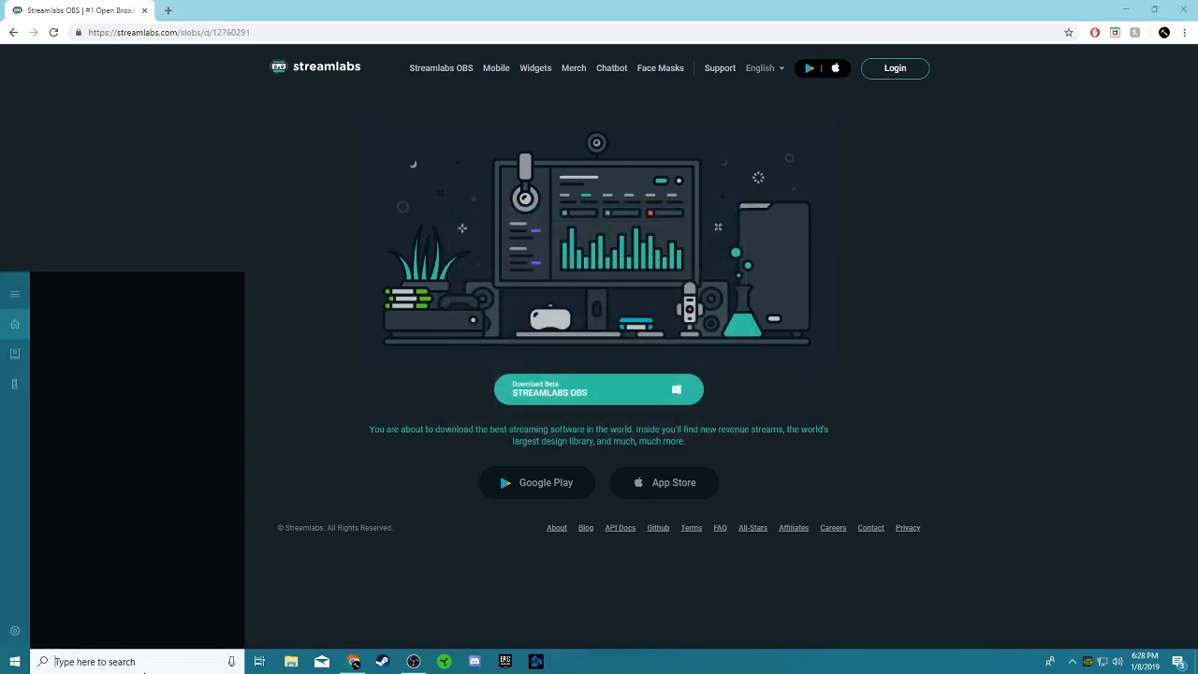
text(stre)
key(Return)
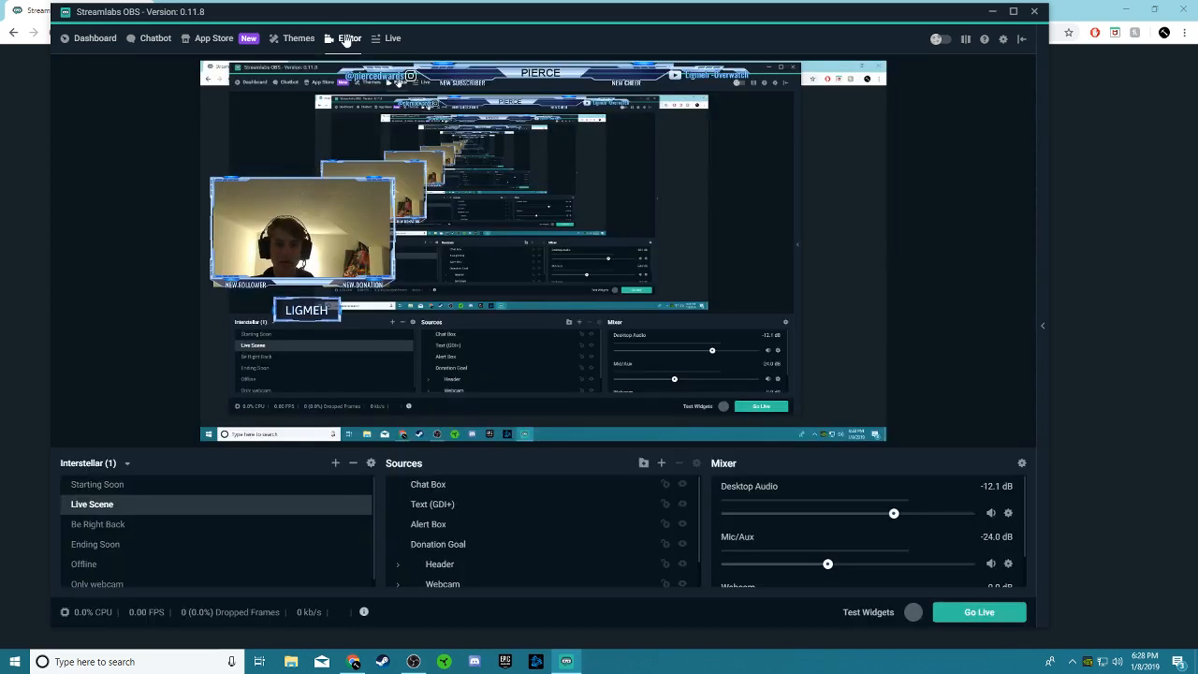
- Add a scene named "New scene" and view the source types that can be added to it
click(337, 466)
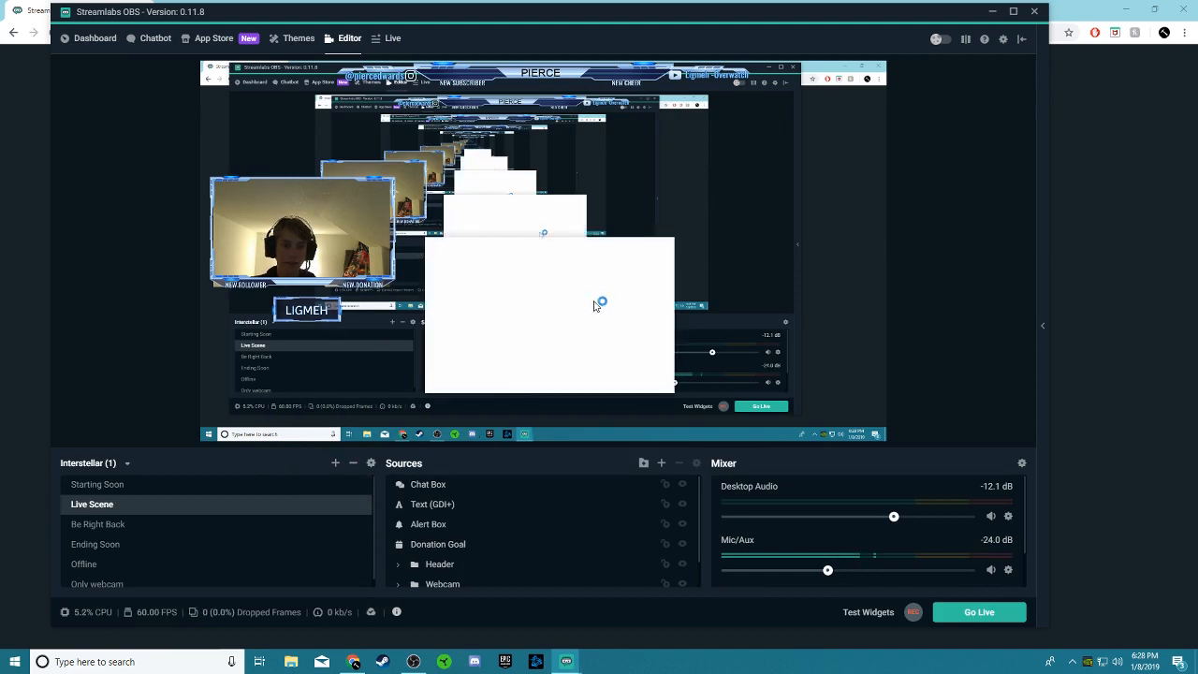
text(New scene)
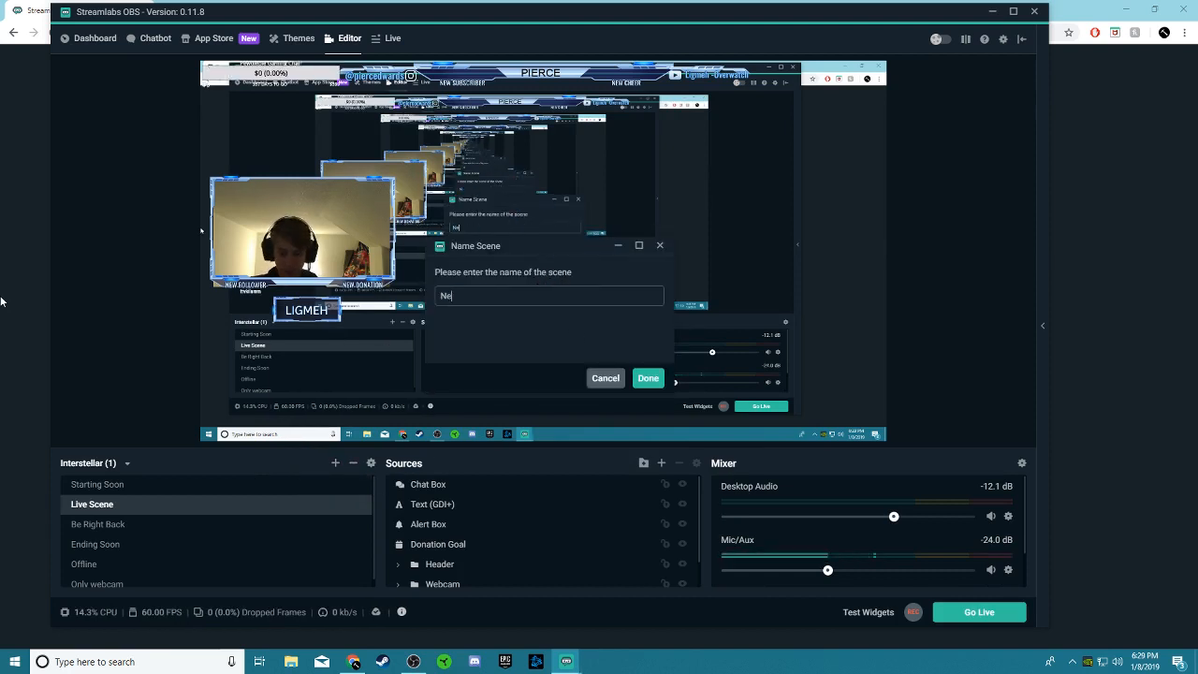
key(Return)
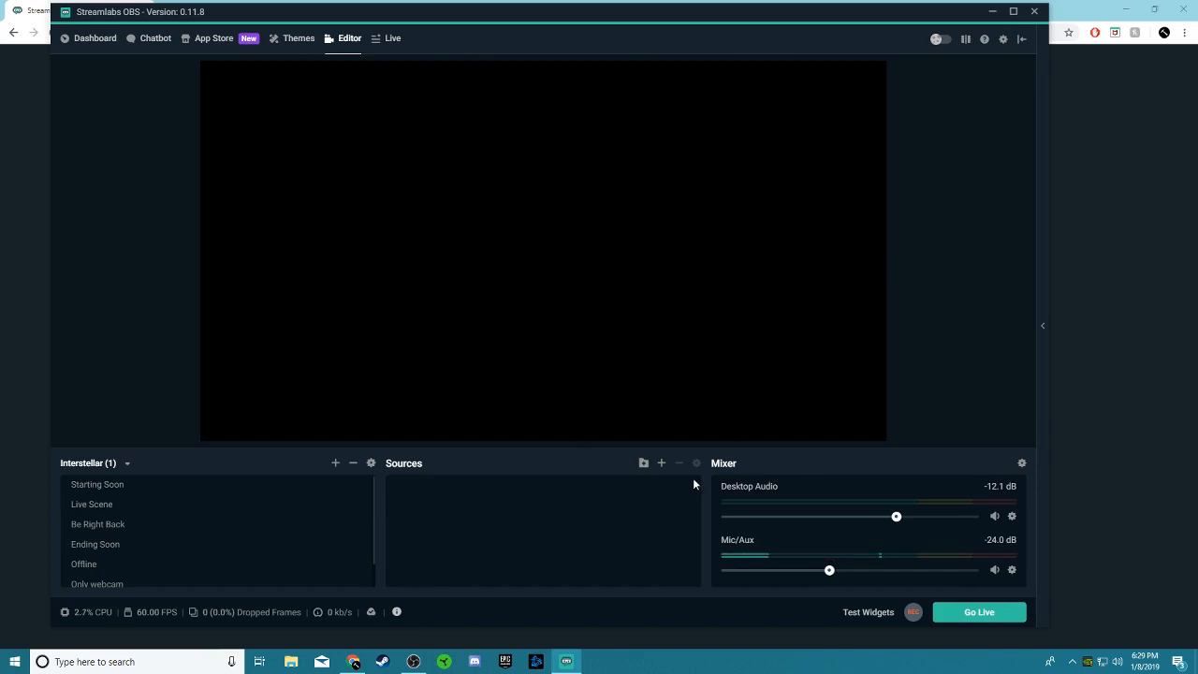
click(661, 462)
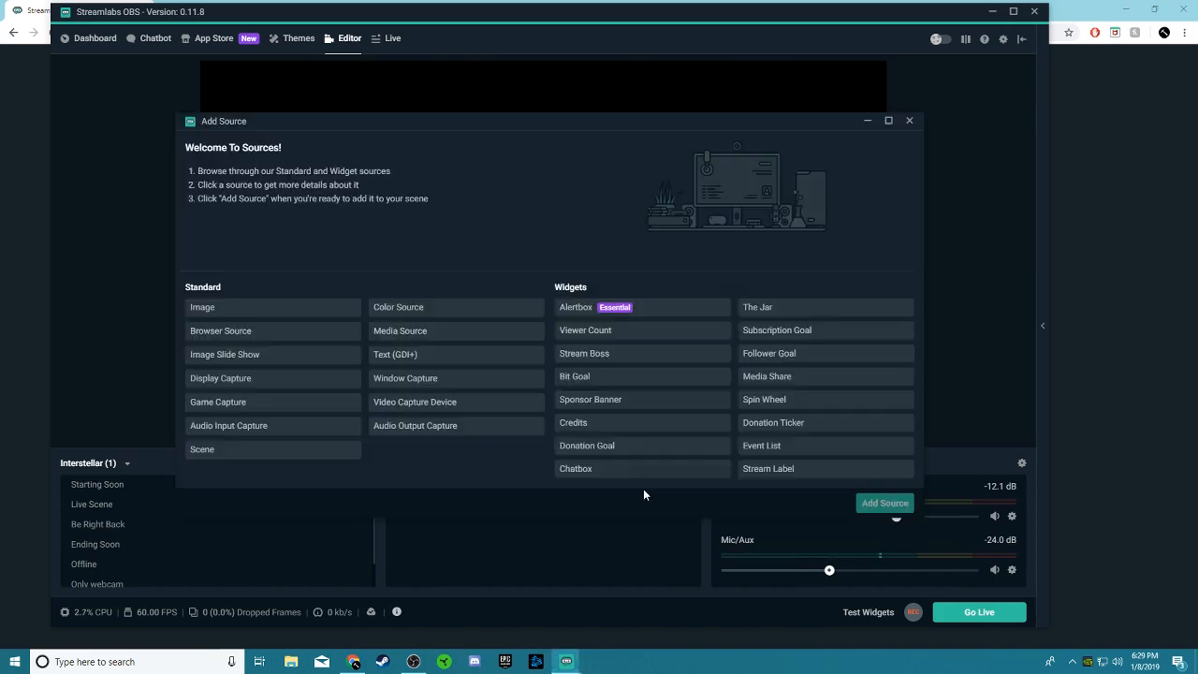
click(909, 122)
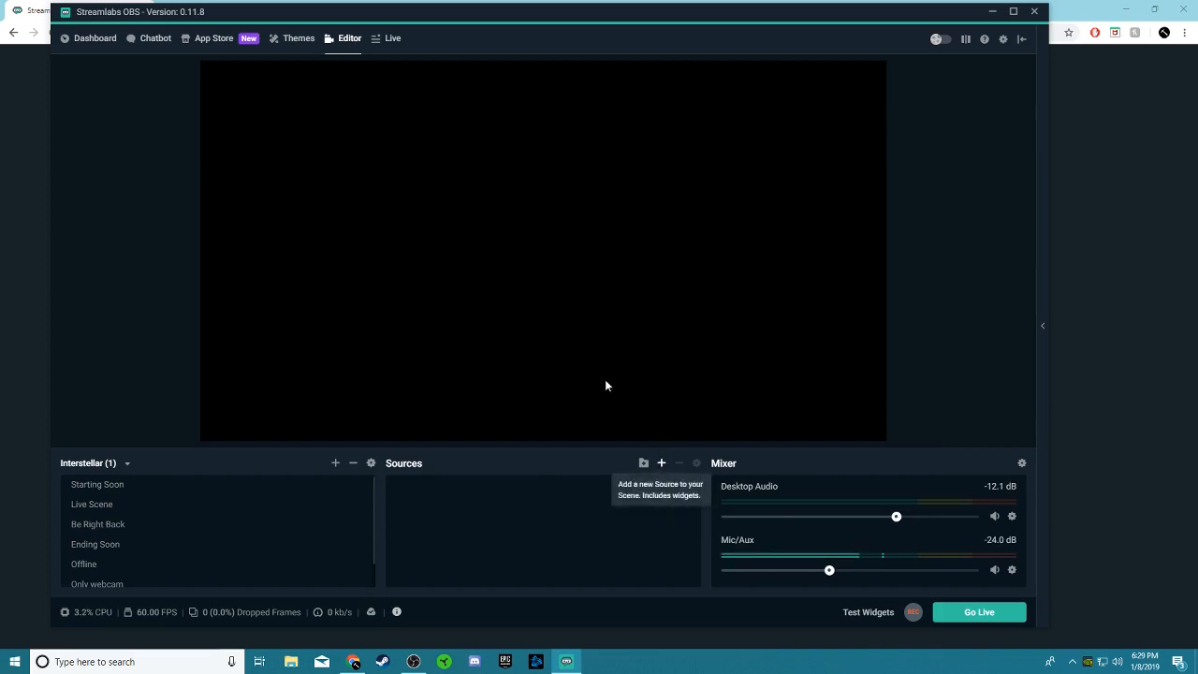
- Open the theme library and sort the scene themes by Most Installed
click(293, 44)
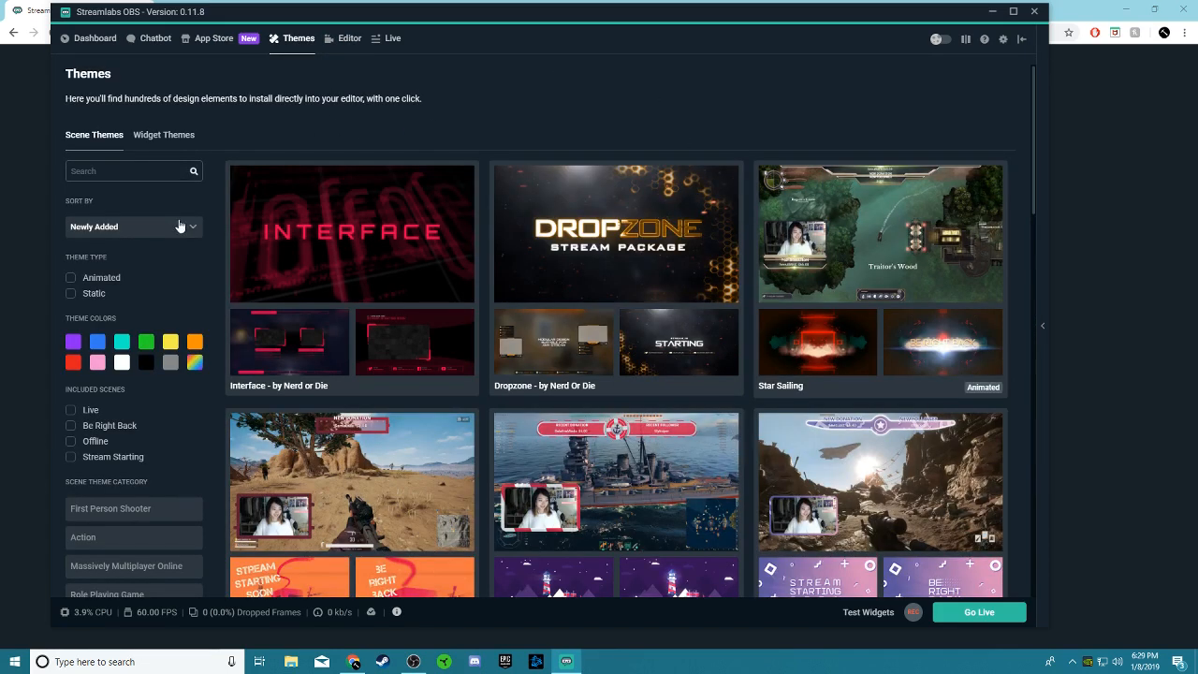
click(173, 228)
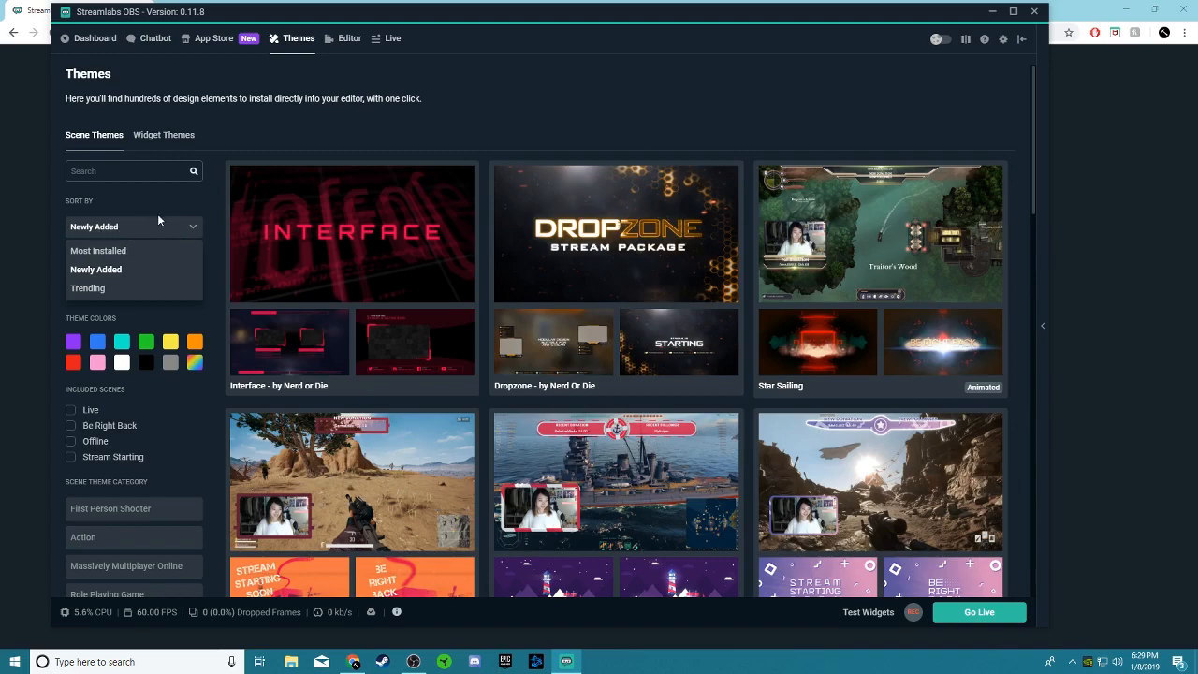
click(114, 253)
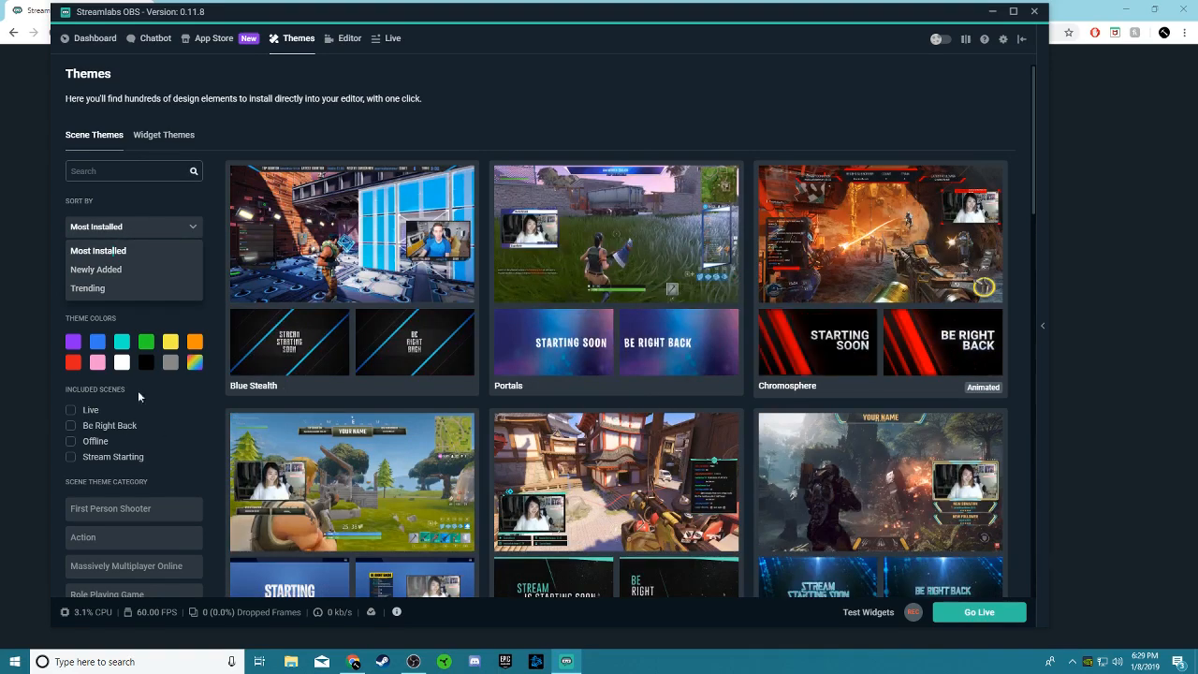
click(159, 232)
- Browse the most installed scene themes and install the Blue Stealth theme
scroll(427, 337, down, 3)
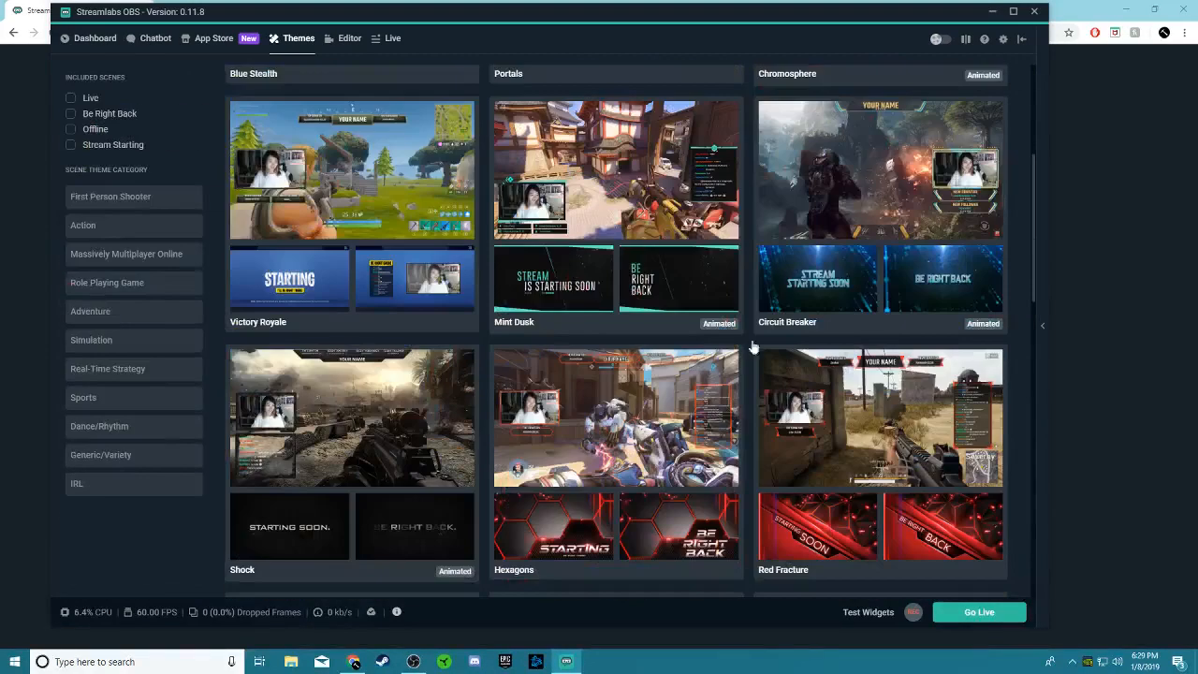
scroll(828, 259, up, 1)
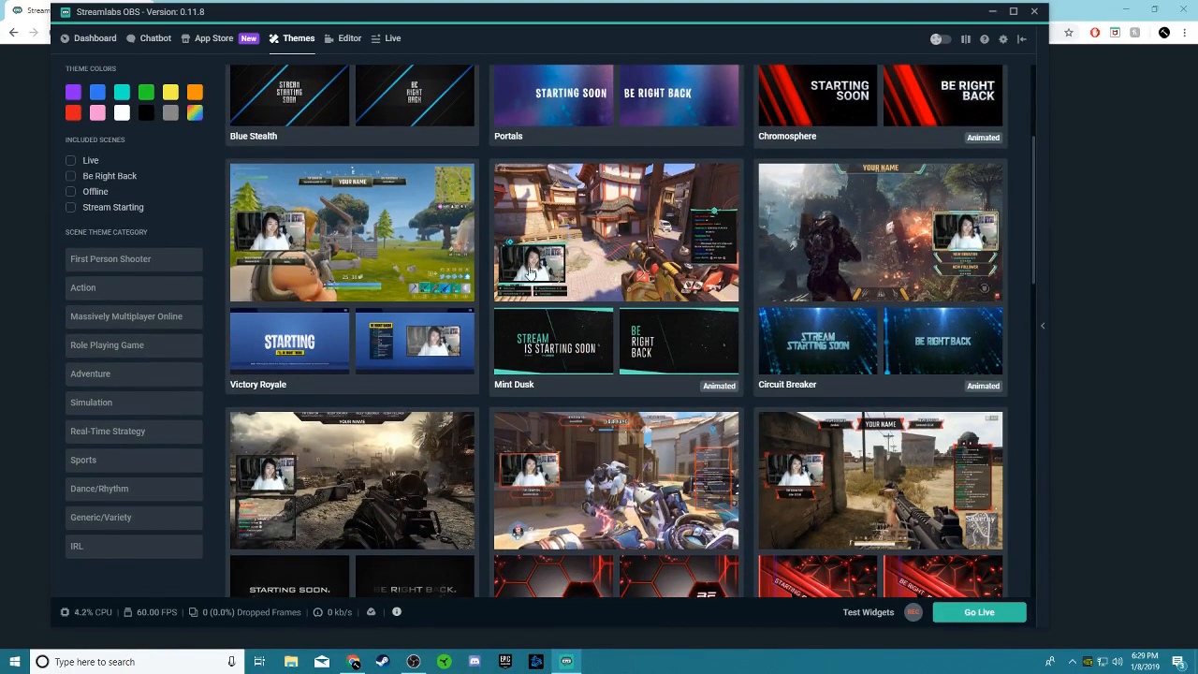
scroll(530, 272, down, 3)
scroll(382, 340, up, 5)
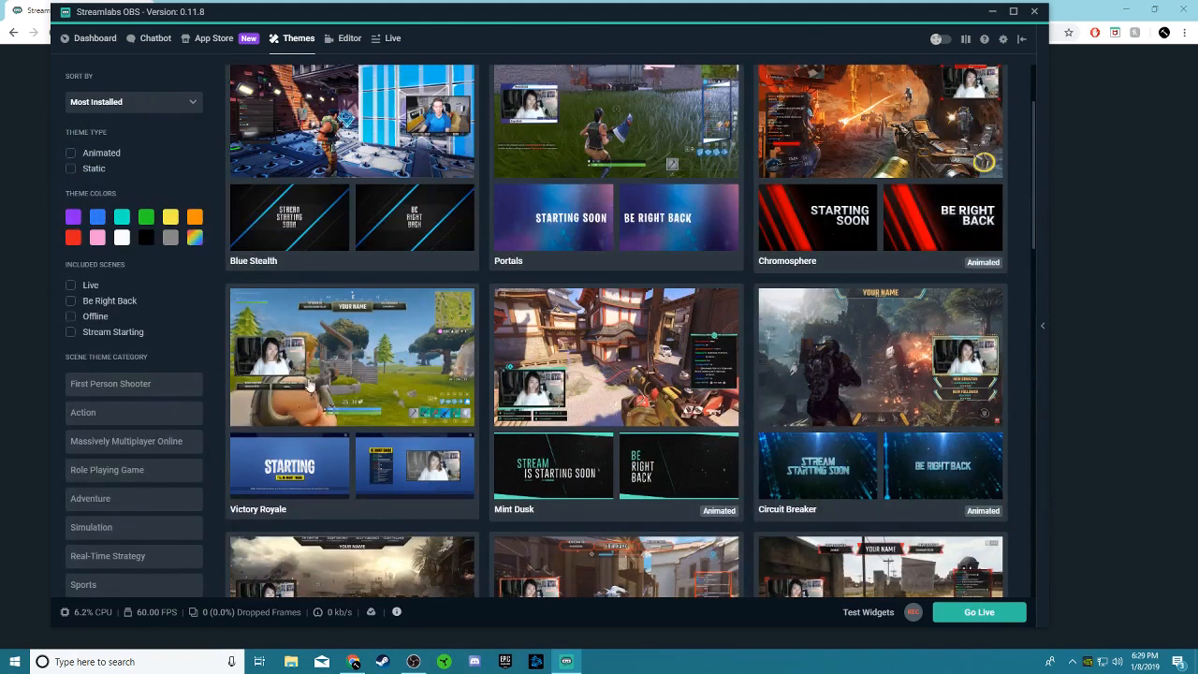
scroll(794, 220, up, 2)
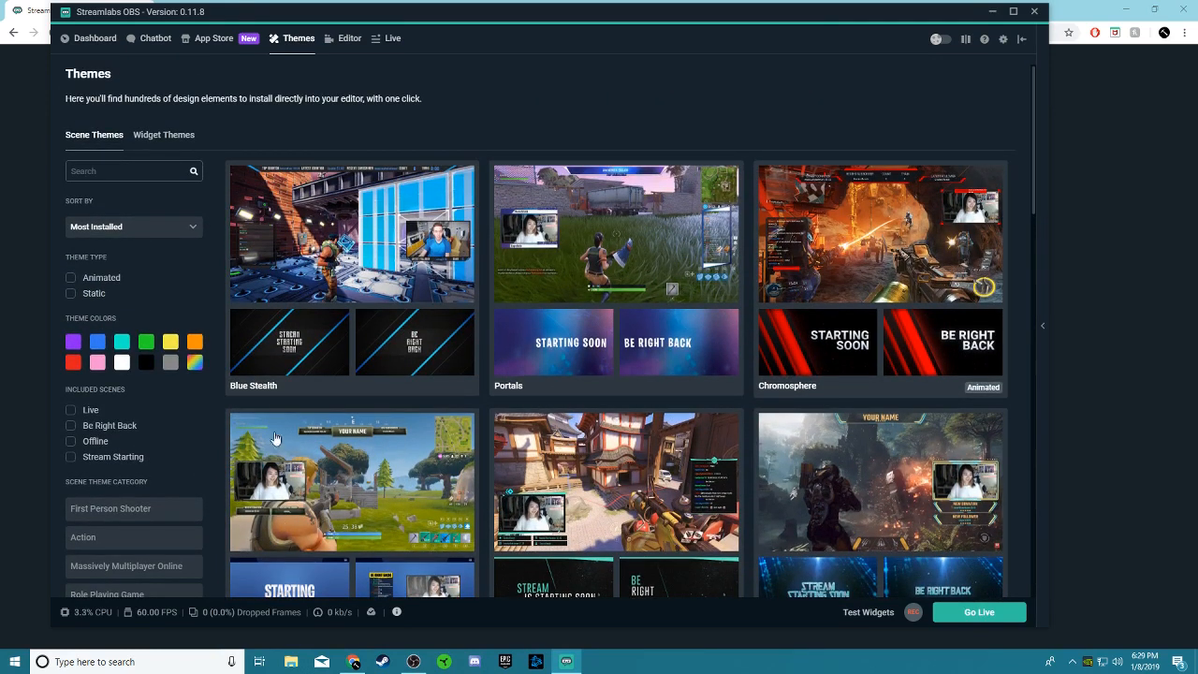
click(391, 240)
scroll(971, 141, down, 1)
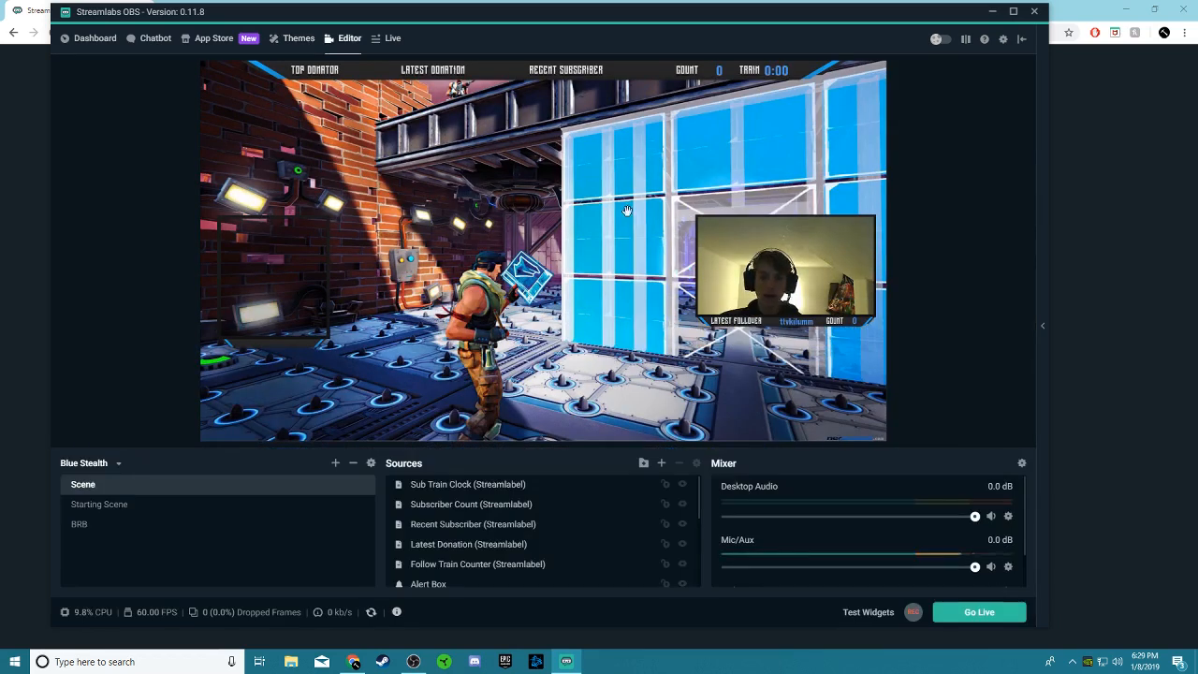
- Rearrange the canvas with the webcam frame at the left edge and the webcam feed and chatbox frame near the centre
click(813, 290)
drag(812, 290, 331, 274)
drag(756, 279, 434, 274)
drag(325, 283, 484, 338)
click(339, 268)
click(354, 311)
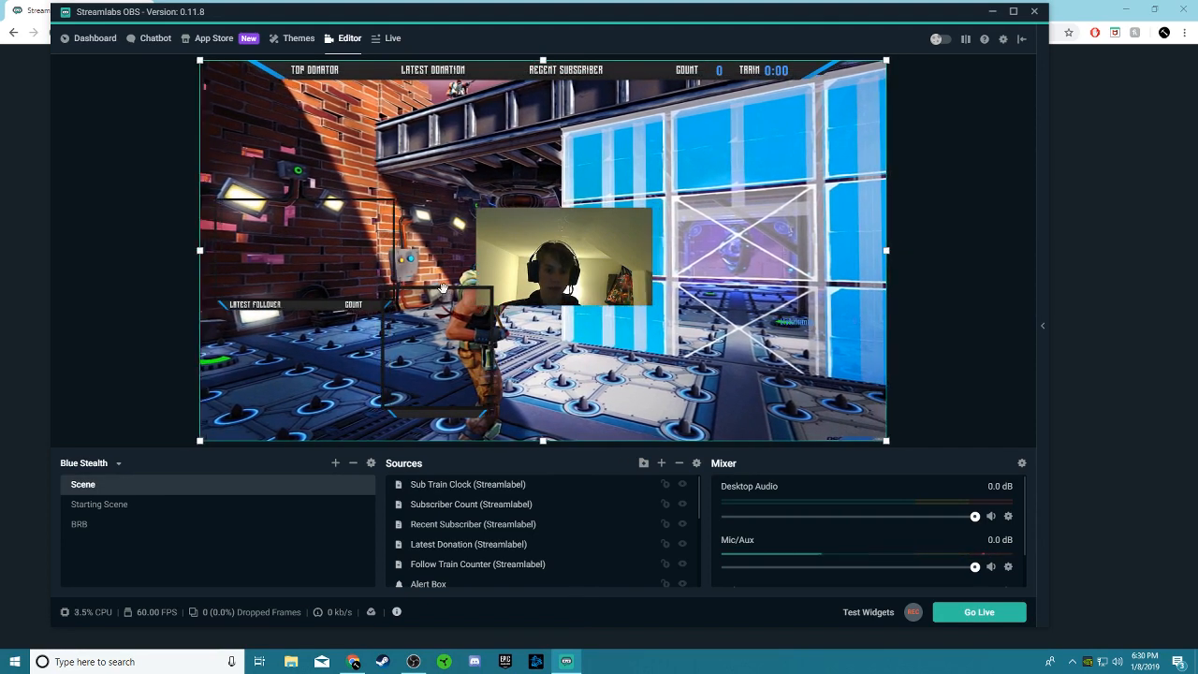
- Look through the Blue Stealth scene's sources and select the Chat Box
scroll(484, 516, down, 1)
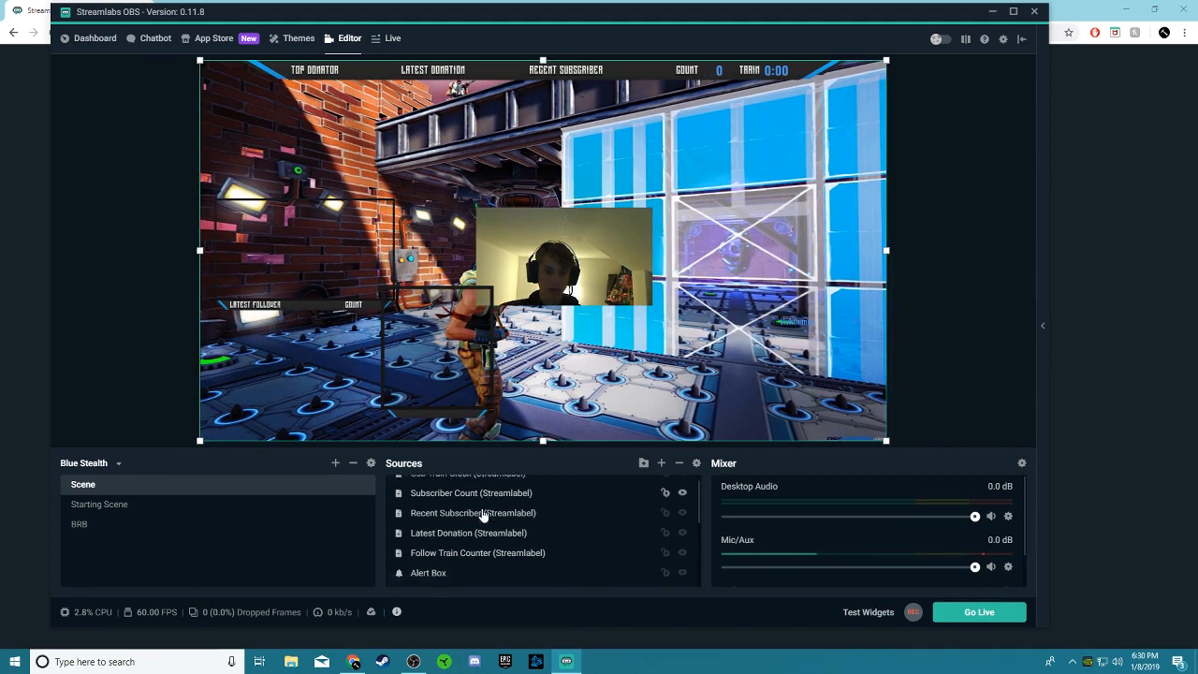
scroll(481, 525, down, 3)
scroll(476, 533, up, 3)
scroll(470, 543, down, 3)
scroll(468, 550, up, 1)
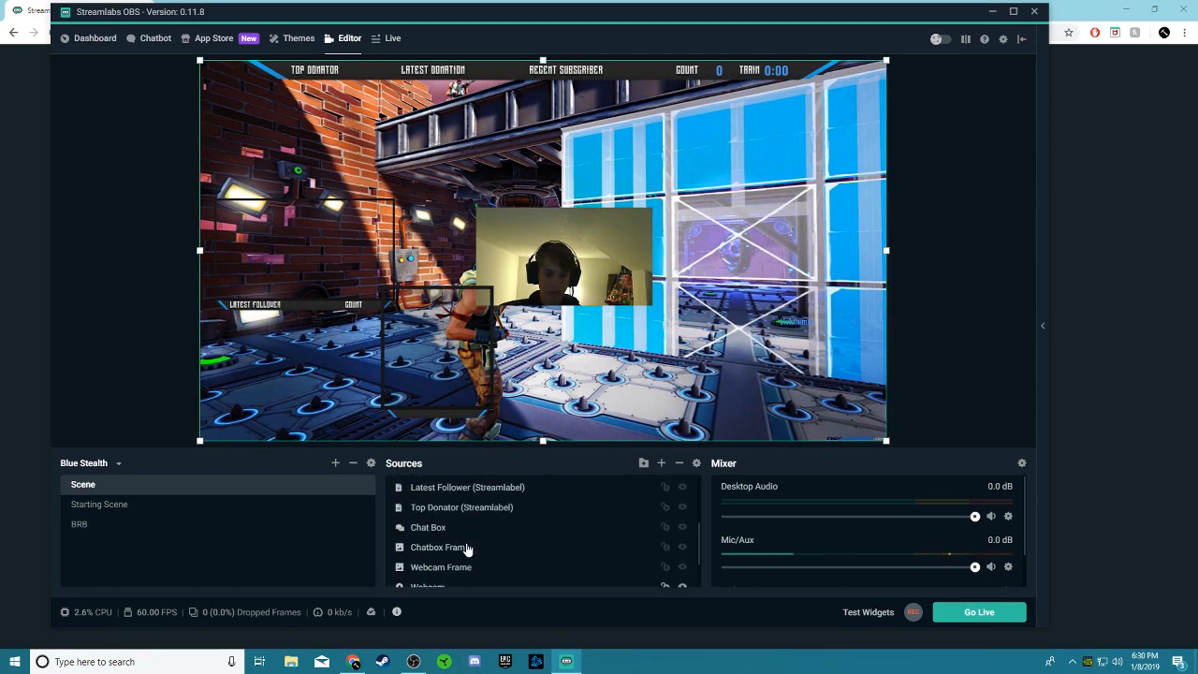
scroll(468, 543, up, 2)
scroll(462, 552, down, 3)
scroll(462, 547, up, 2)
click(466, 544)
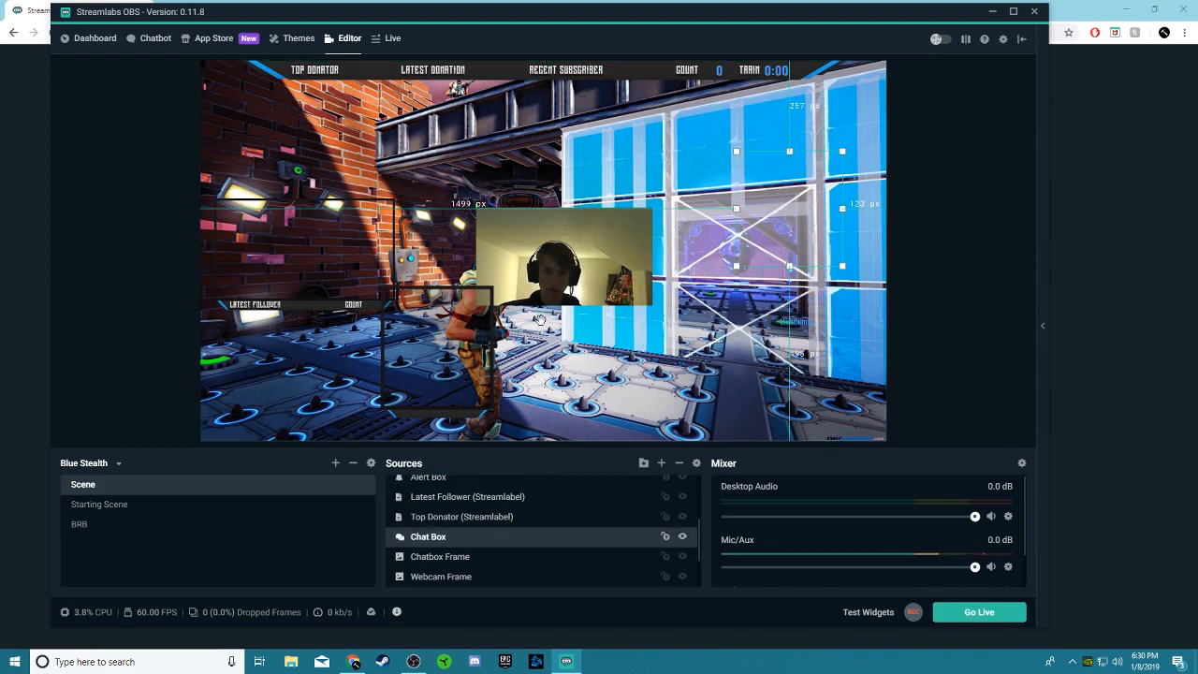
- Move the chatbox frame to the canvas's right side and place the Chat Box inside it
click(480, 412)
drag(481, 412, 849, 266)
click(458, 535)
click(470, 537)
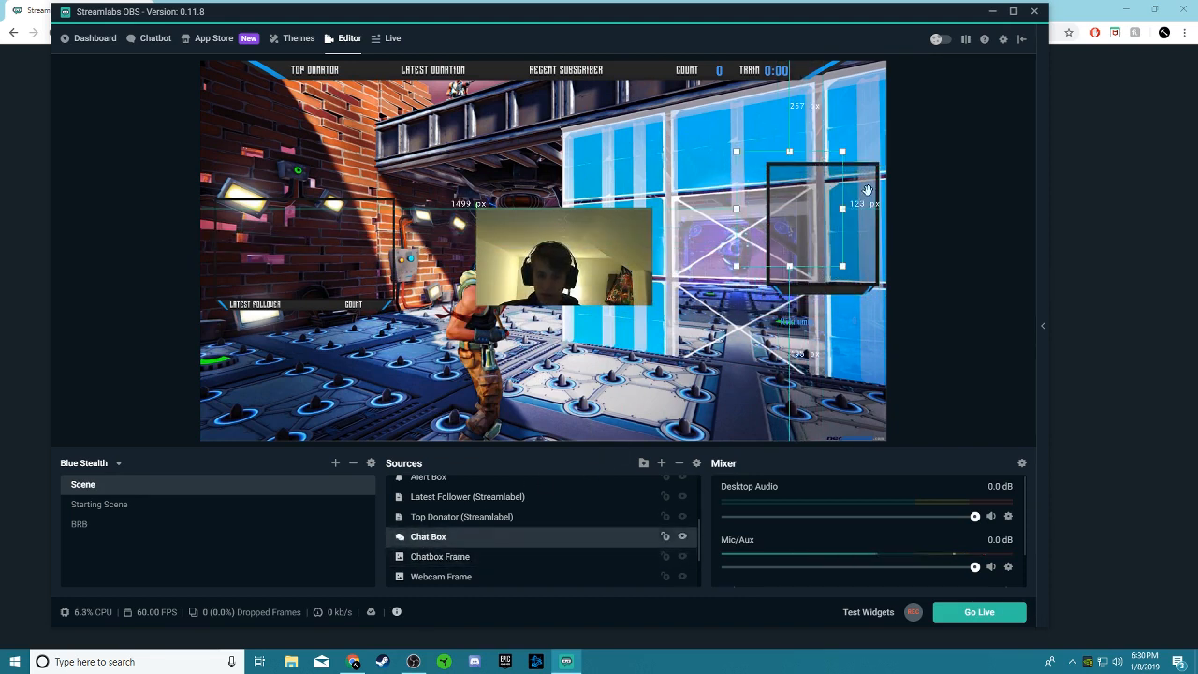
drag(796, 220, 829, 231)
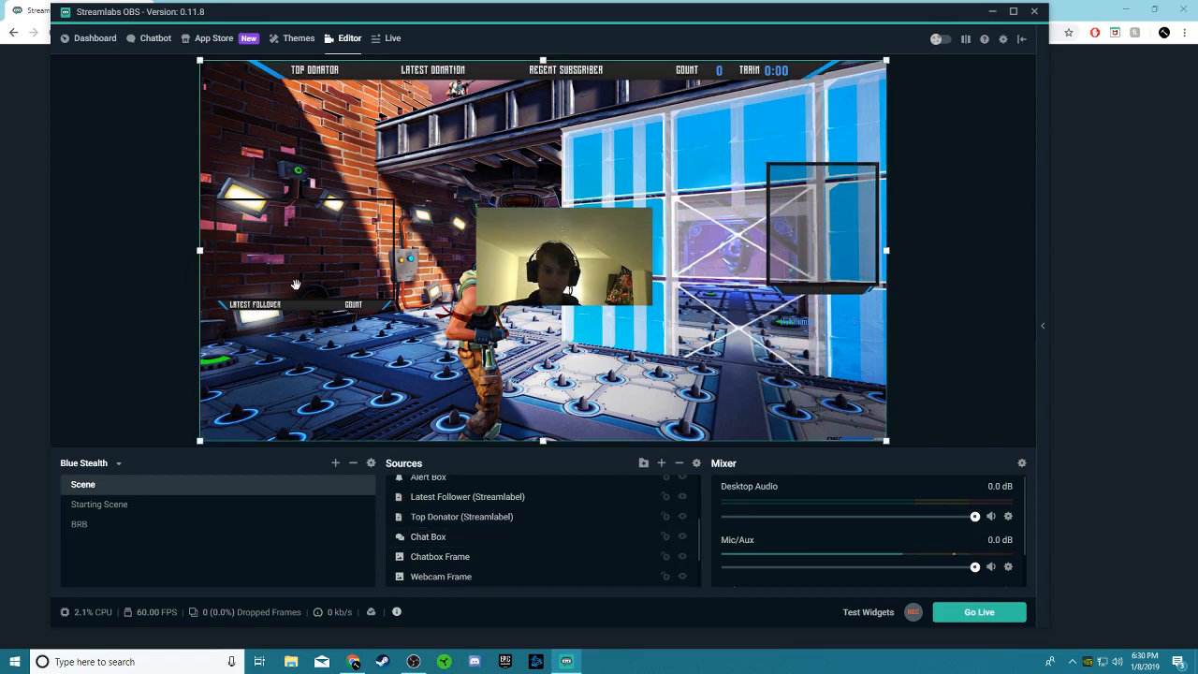
- Select the Webcam source and move the feed into the webcam frame at the canvas's left side
drag(295, 284, 189, 284)
drag(426, 258, 533, 258)
scroll(488, 511, up, 3)
scroll(484, 536, down, 4)
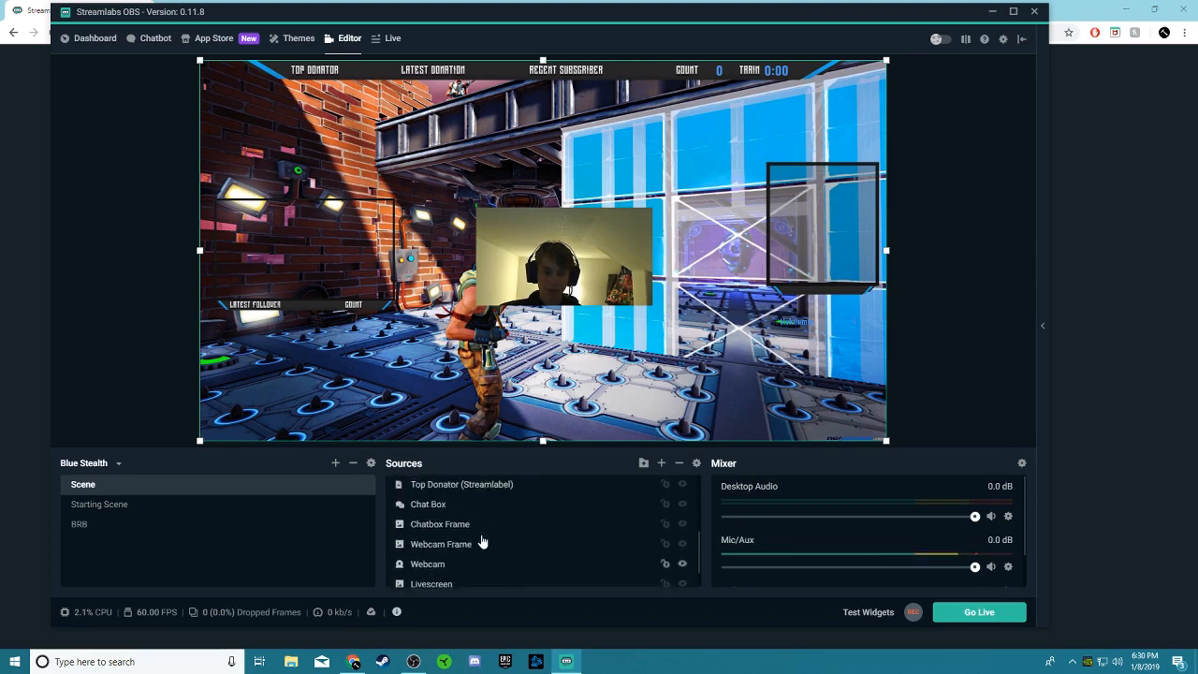
scroll(482, 543, down, 2)
click(481, 534)
drag(536, 270, 281, 265)
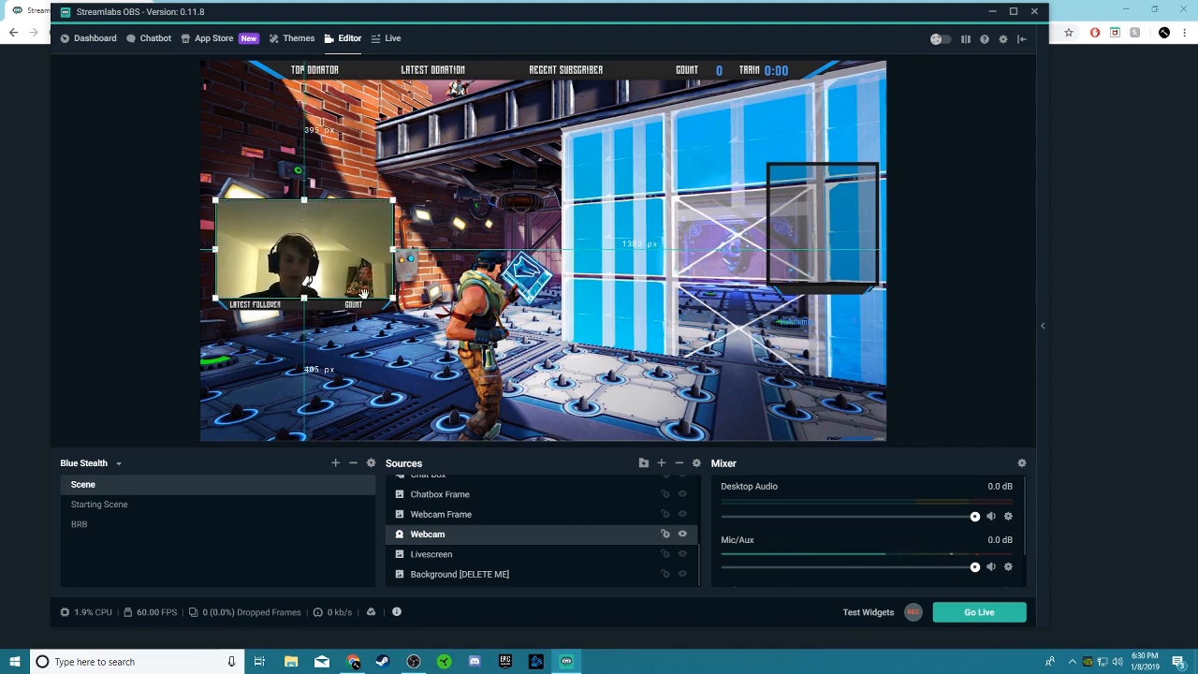
- Select the Livescreen header bar and the Sub Train Clock label to check where each sits on the canvas
click(452, 77)
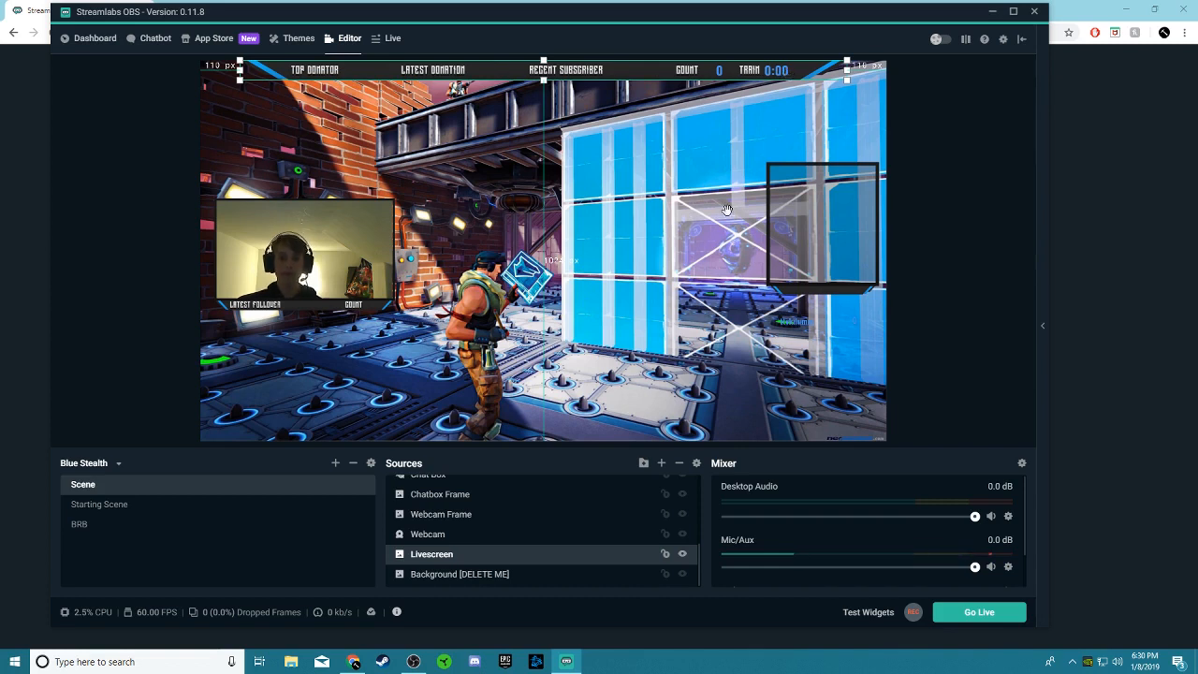
scroll(481, 566, up, 3)
scroll(482, 561, down, 3)
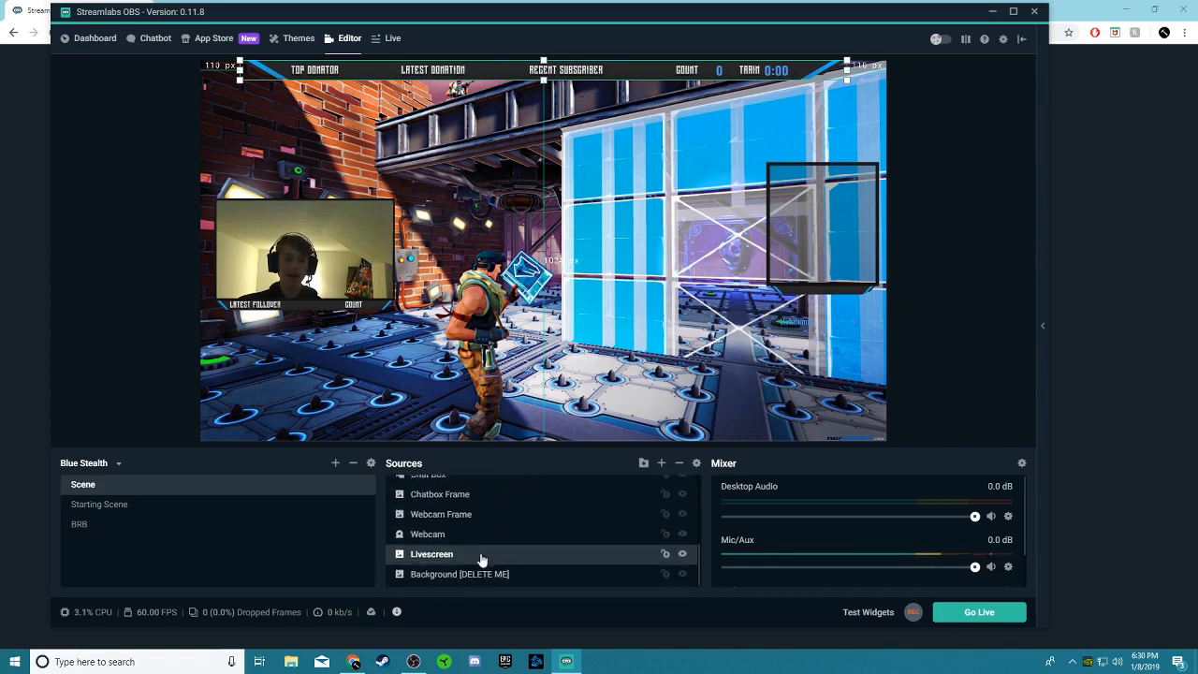
scroll(481, 560, up, 3)
click(496, 484)
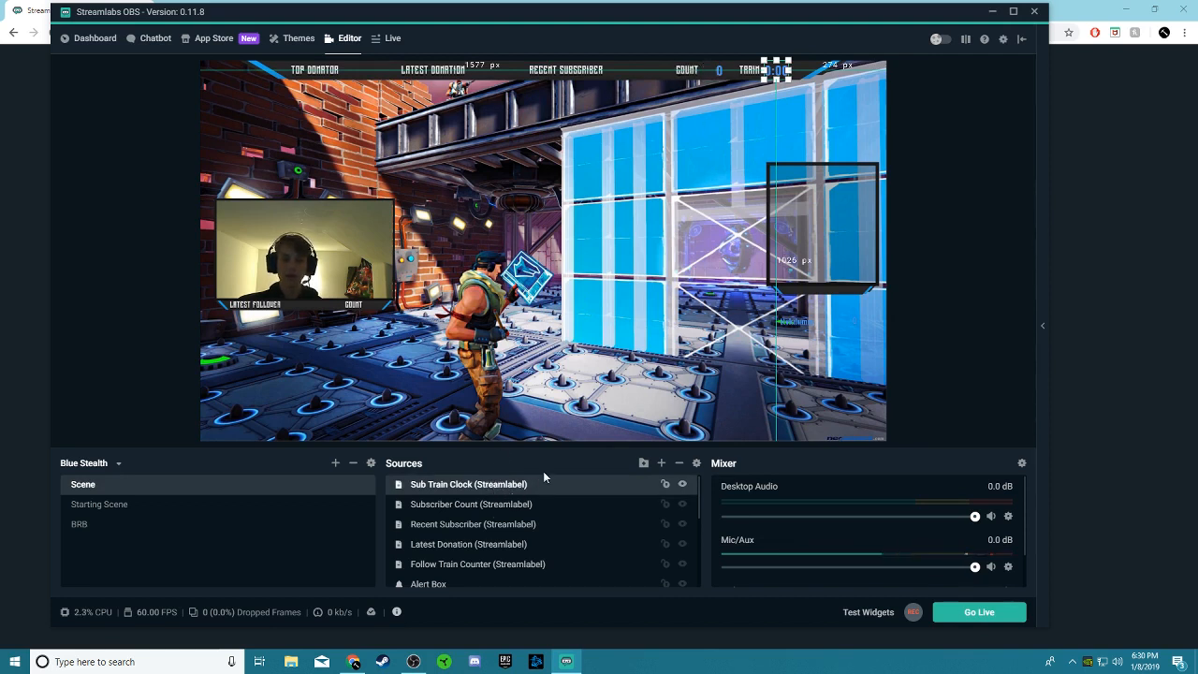
click(579, 77)
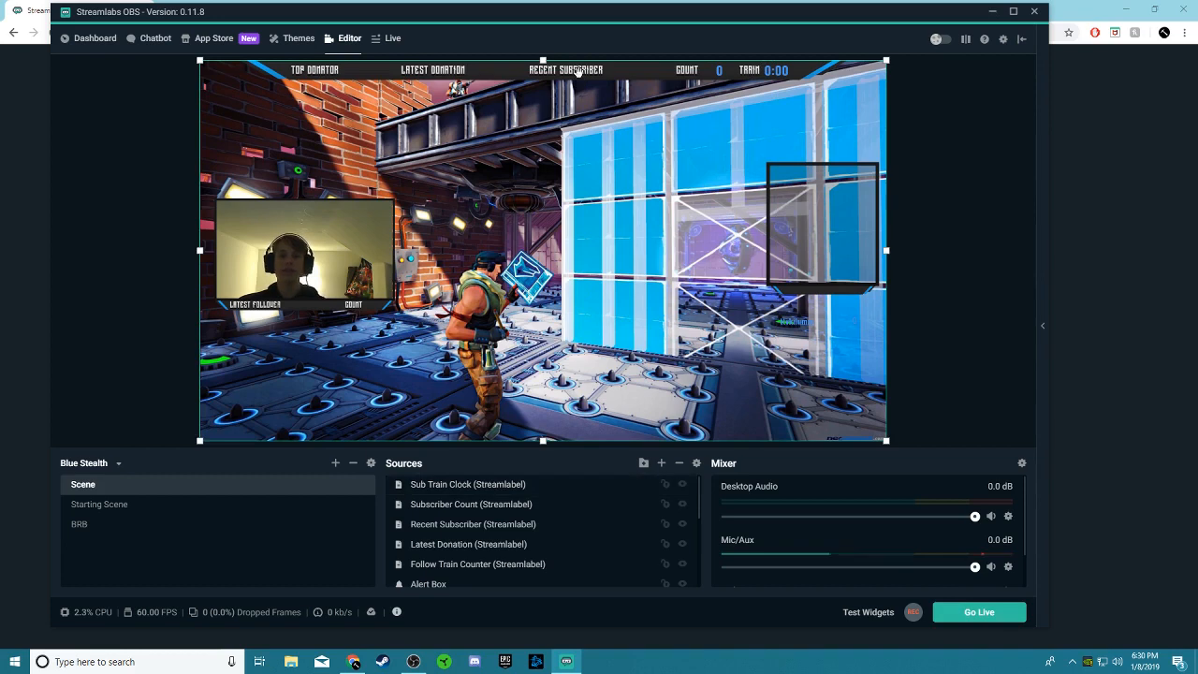
- Open the Sub Train Clock label's properties, examine its clock, font and color settings, and close them
click(544, 487)
right_click(544, 489)
click(590, 452)
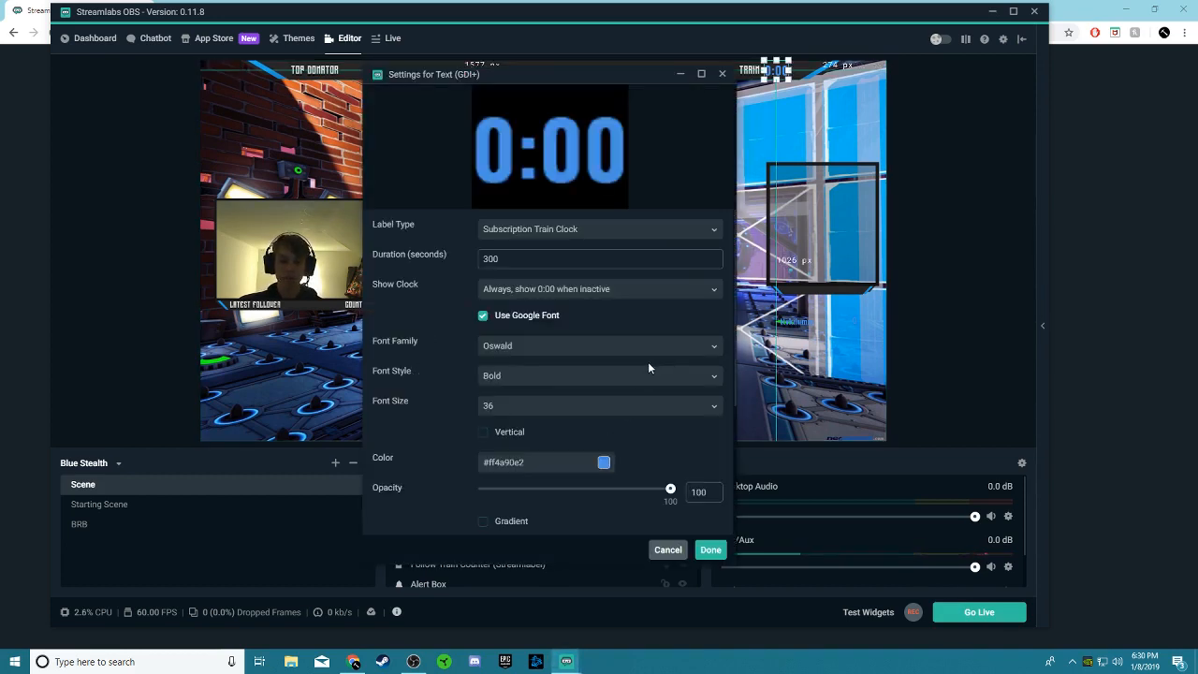
scroll(720, 243, down, 3)
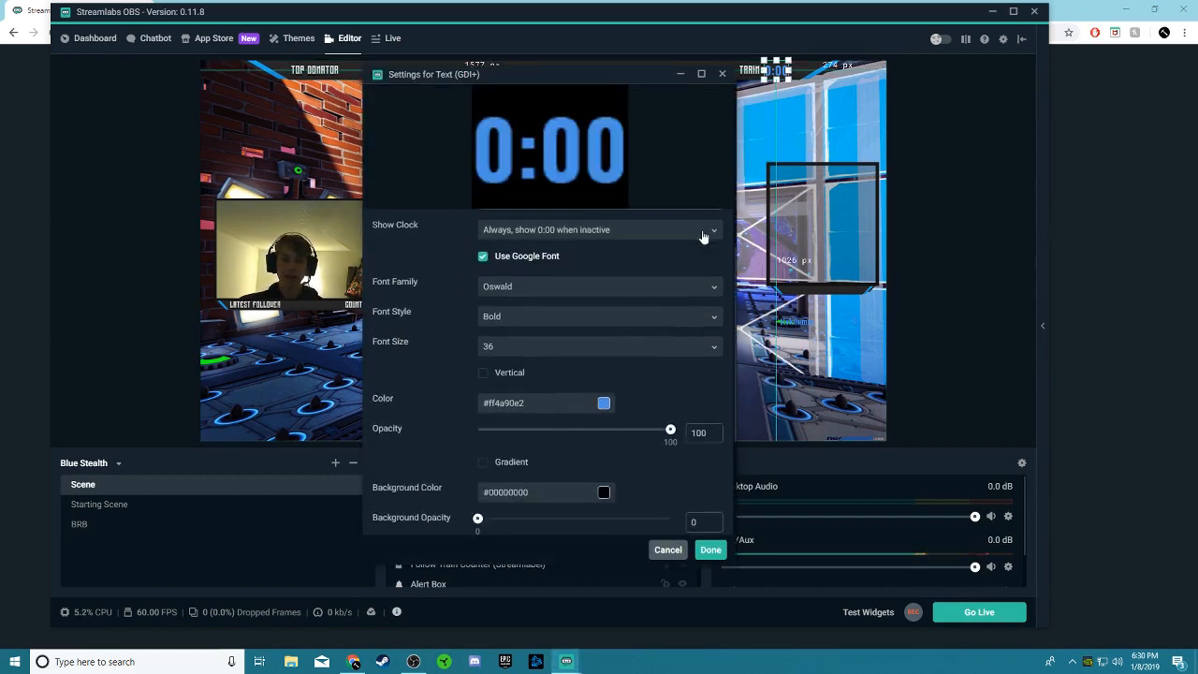
scroll(721, 244, up, 3)
click(722, 74)
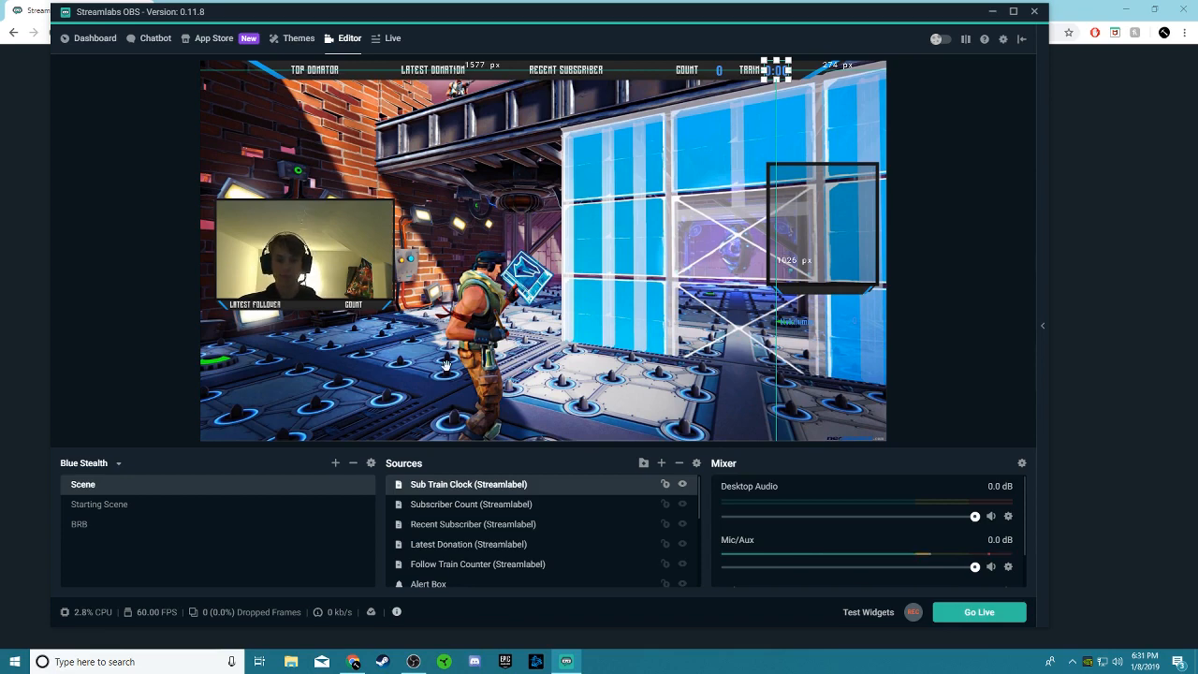
- Remove the full-canvas game background image and the Alert Box from the live scene
click(806, 236)
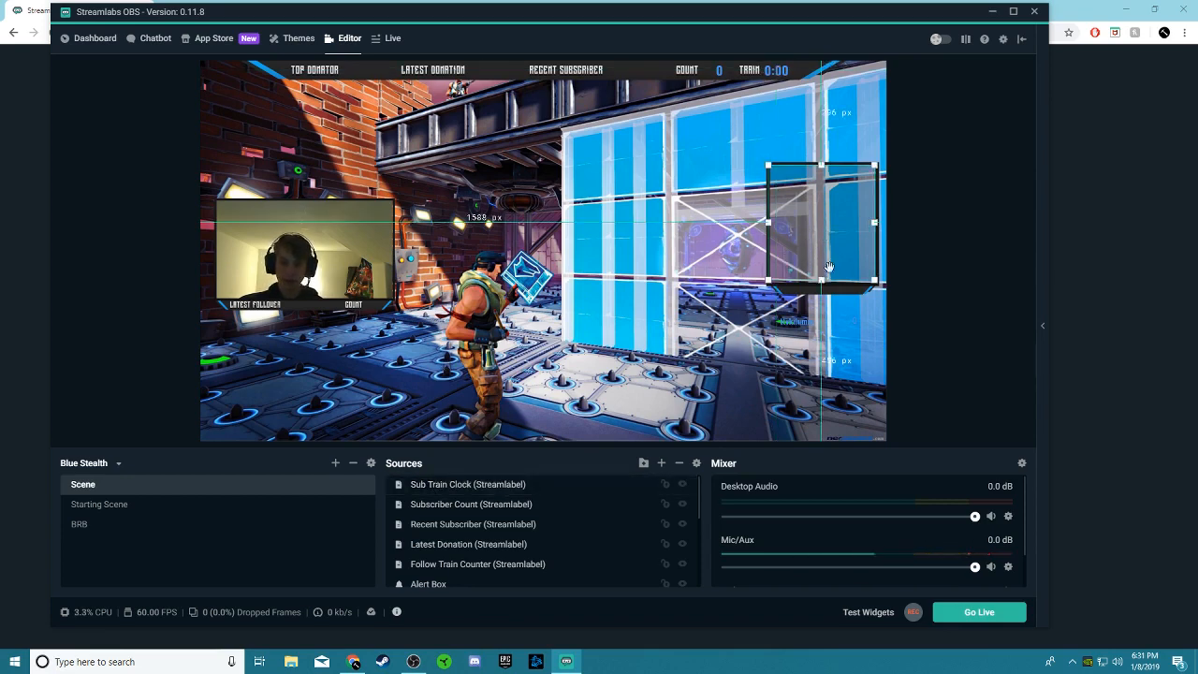
click(816, 335)
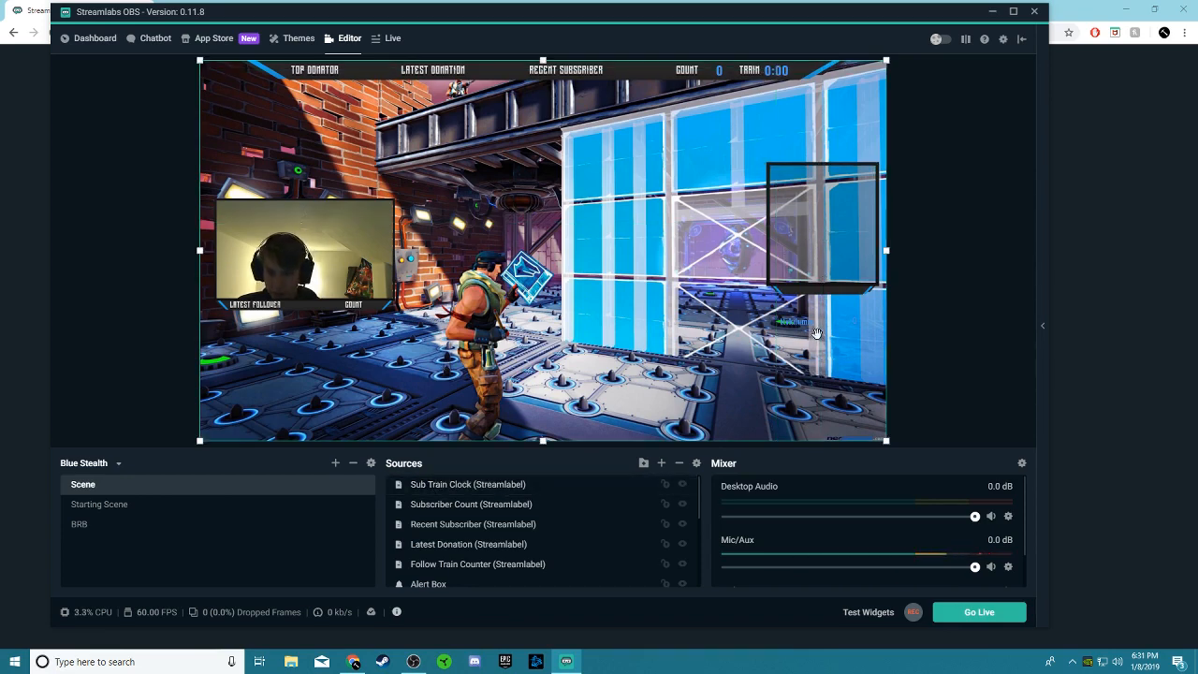
drag(524, 241, 551, 197)
right_click(551, 196)
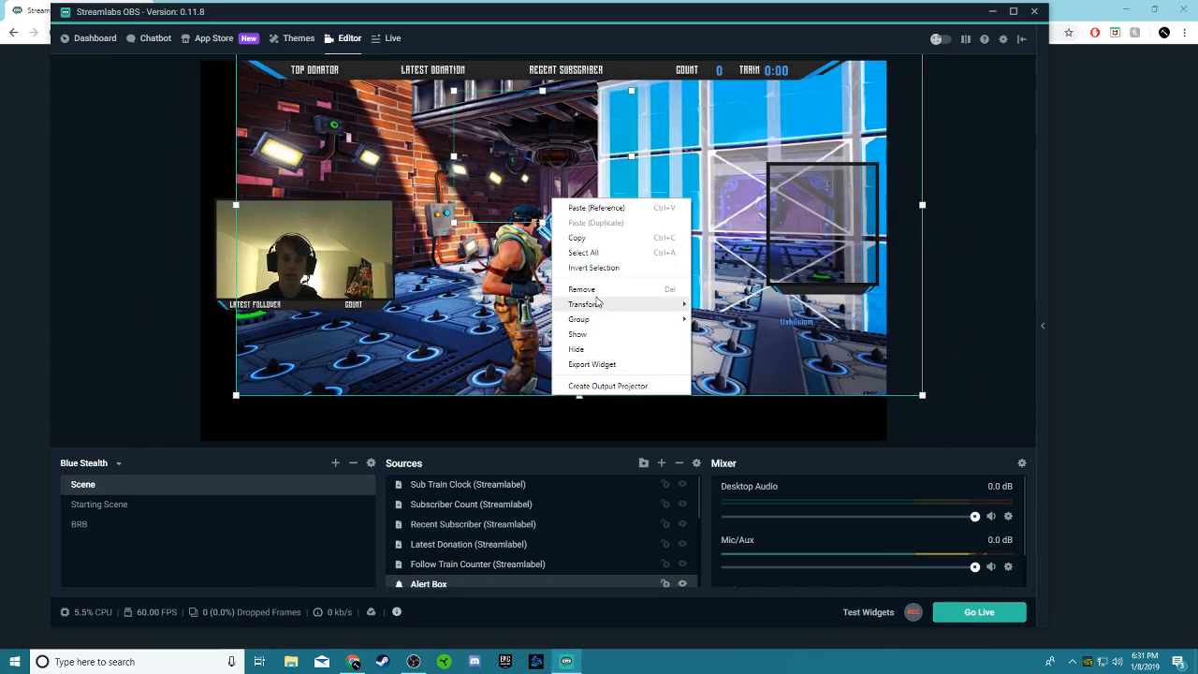
click(590, 293)
click(639, 333)
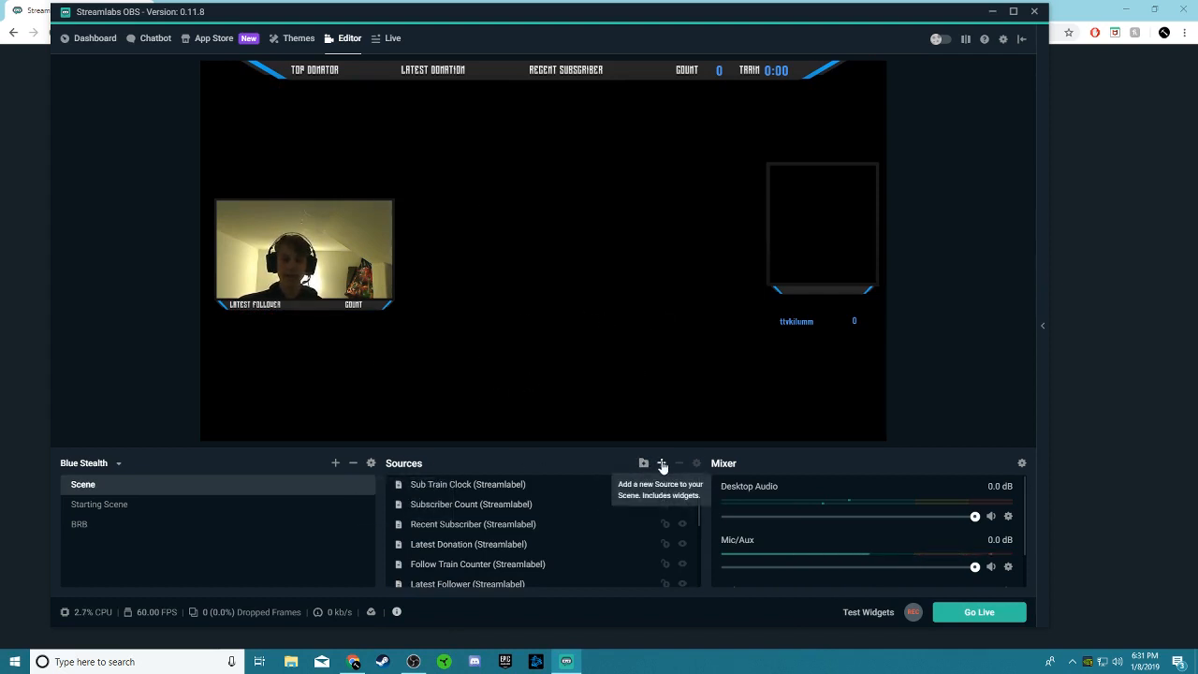
- Add a new Display Capture source to the live scene, keeping the name Display Capture
click(661, 465)
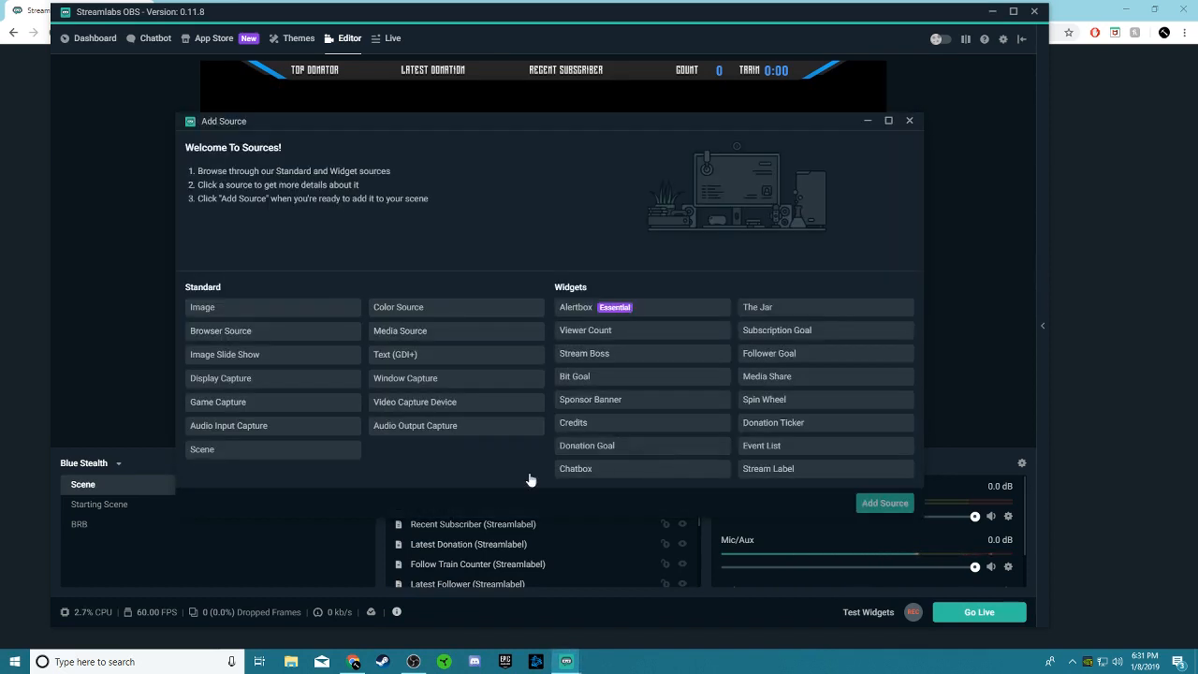
click(255, 379)
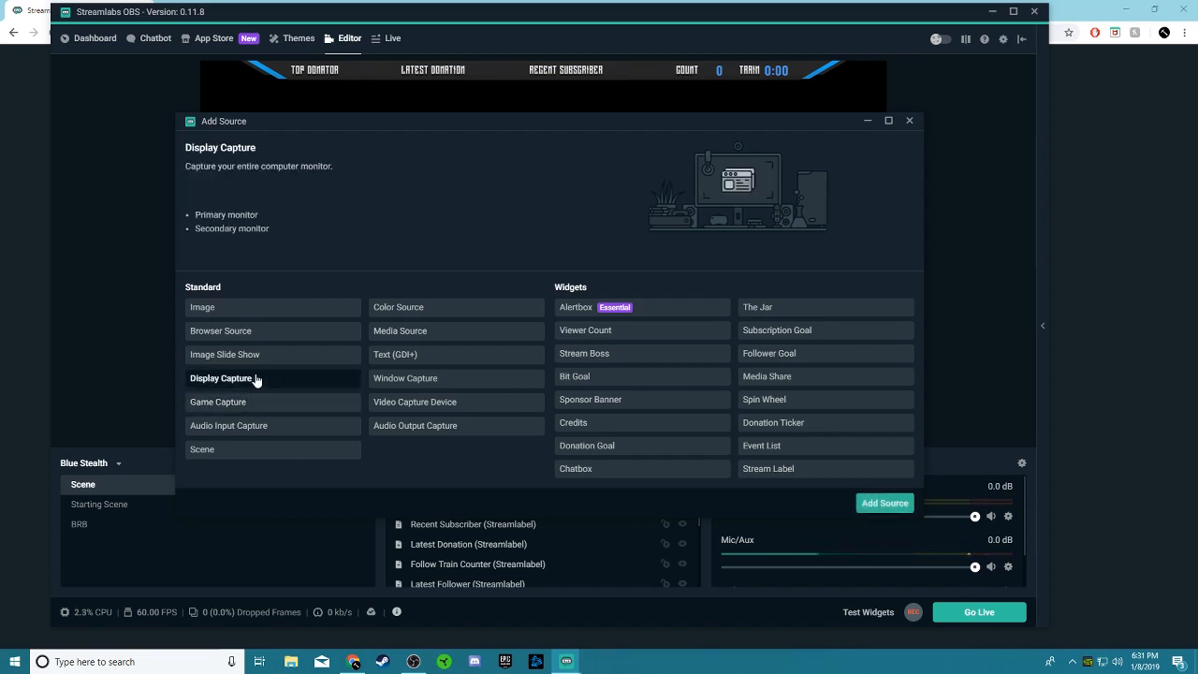
click(869, 503)
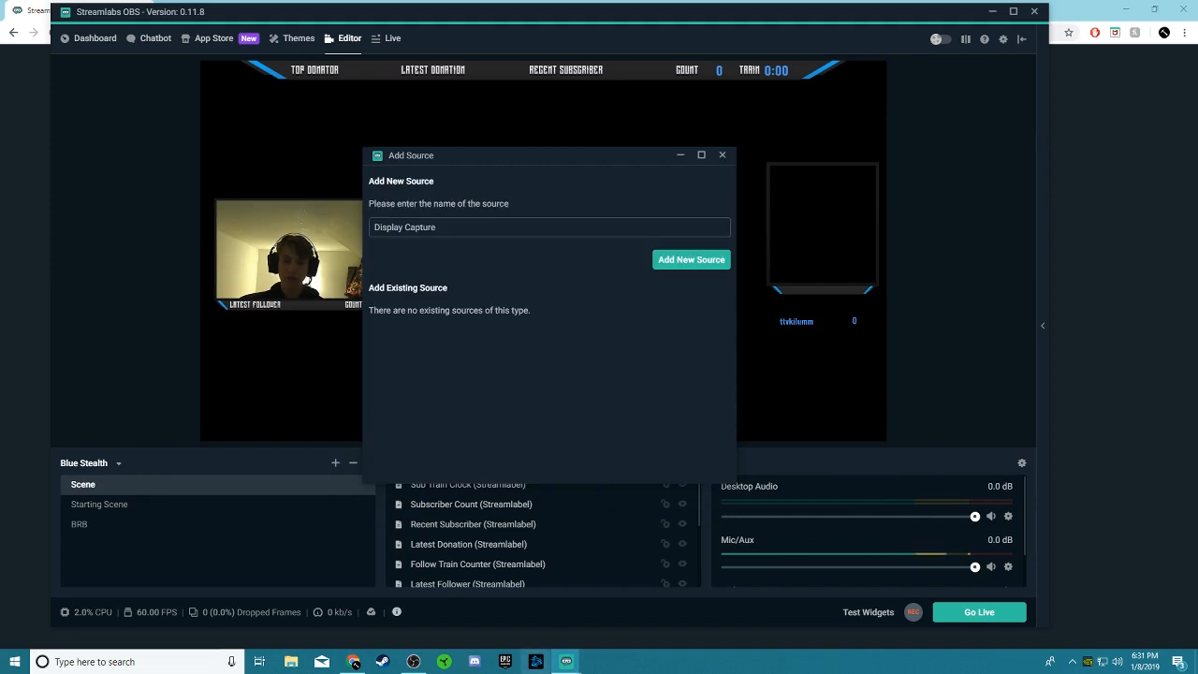
click(697, 260)
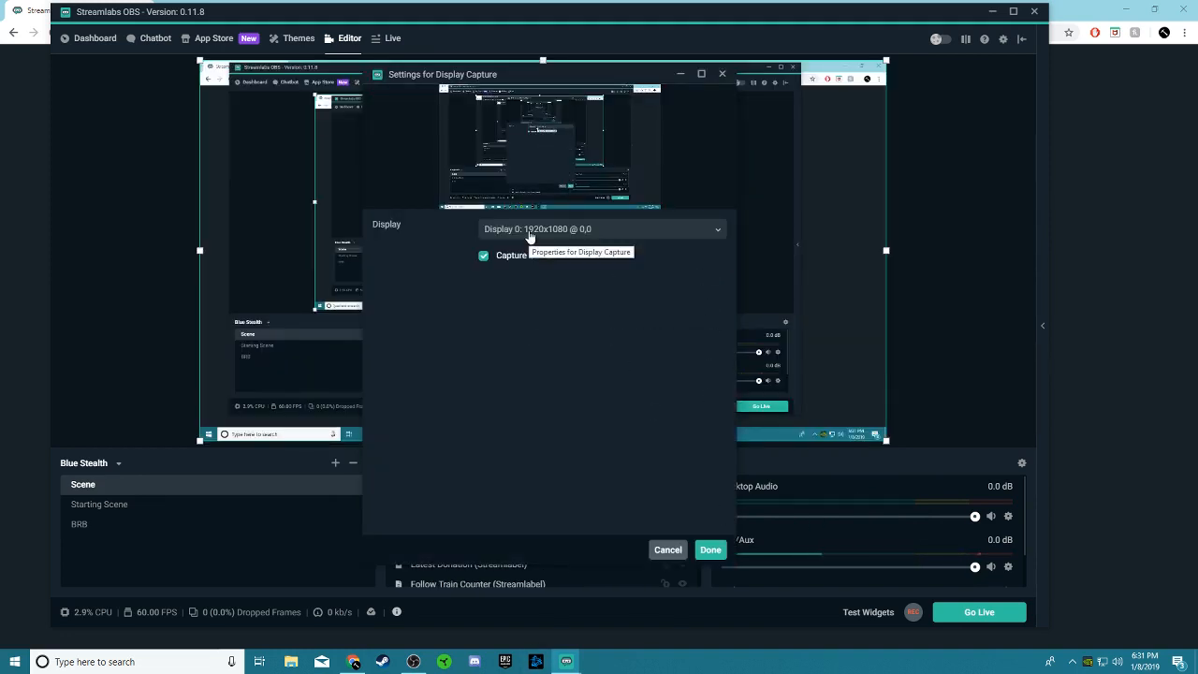
- Set Display Capture to Display 0: 1920x1080 @ 0,0 with cursor capture on, and place it below Livescreen in the source order
click(608, 230)
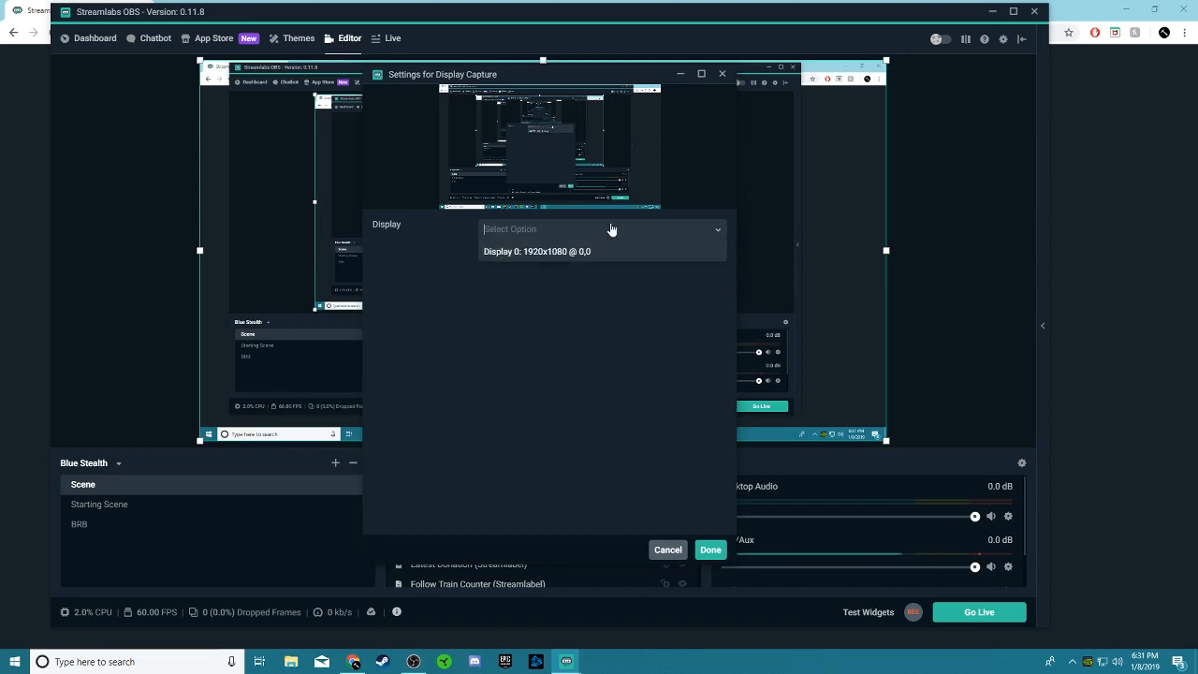
click(580, 252)
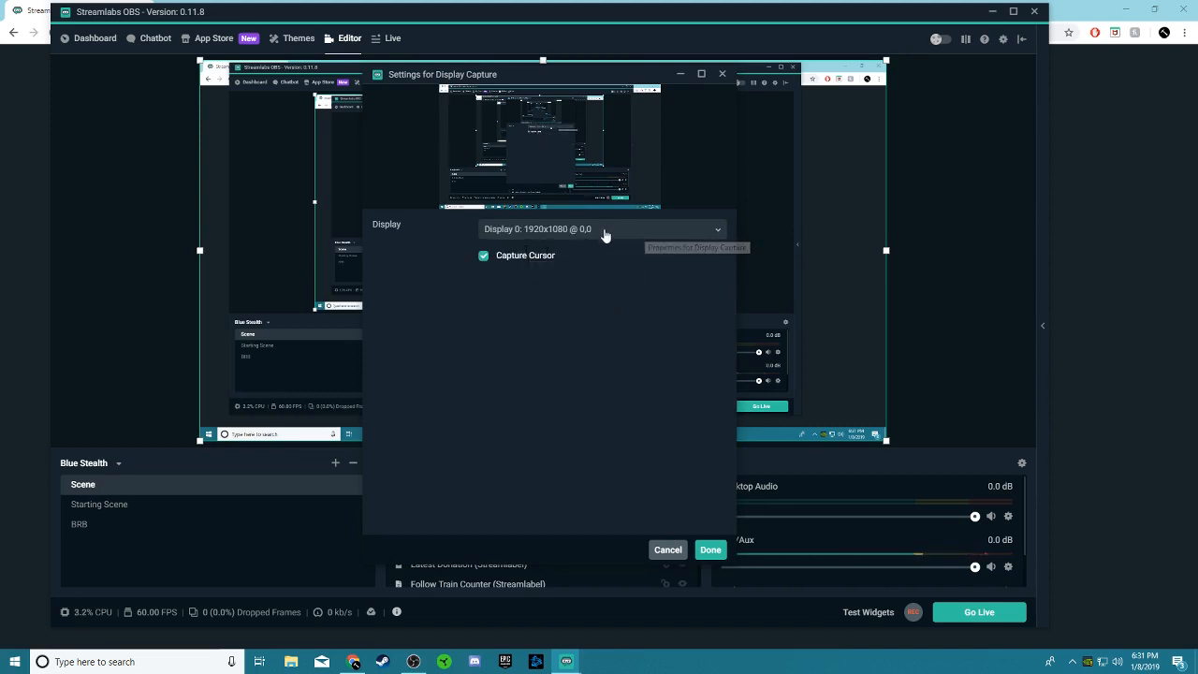
click(605, 233)
click(602, 254)
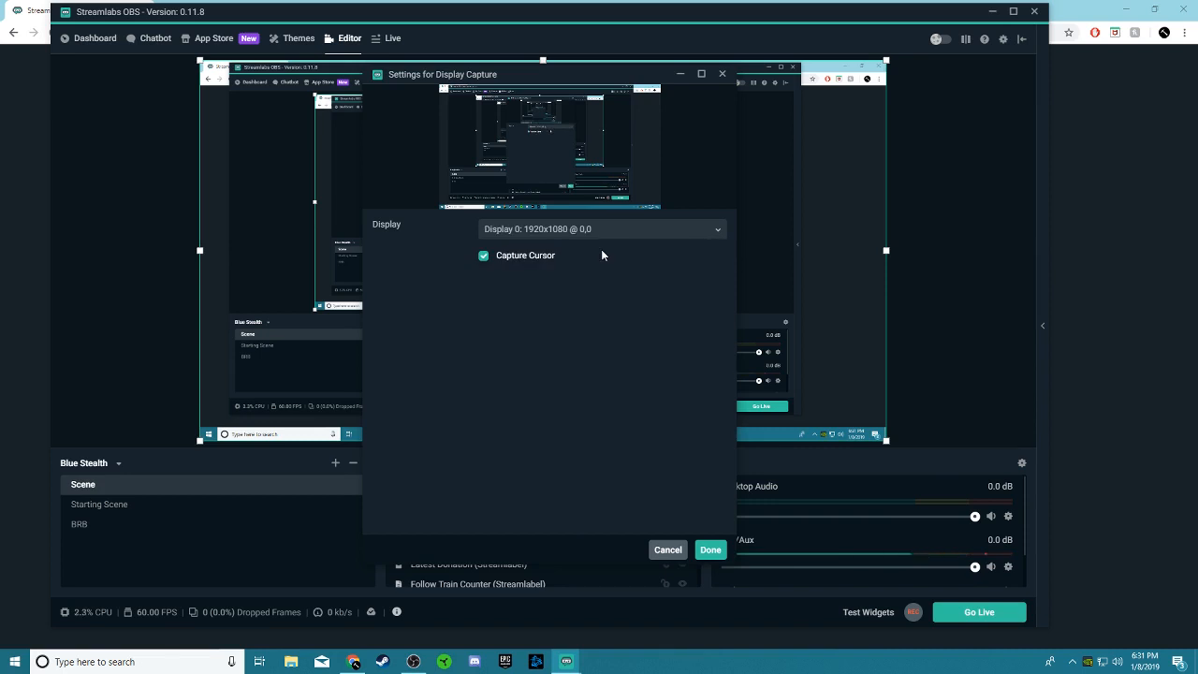
click(712, 553)
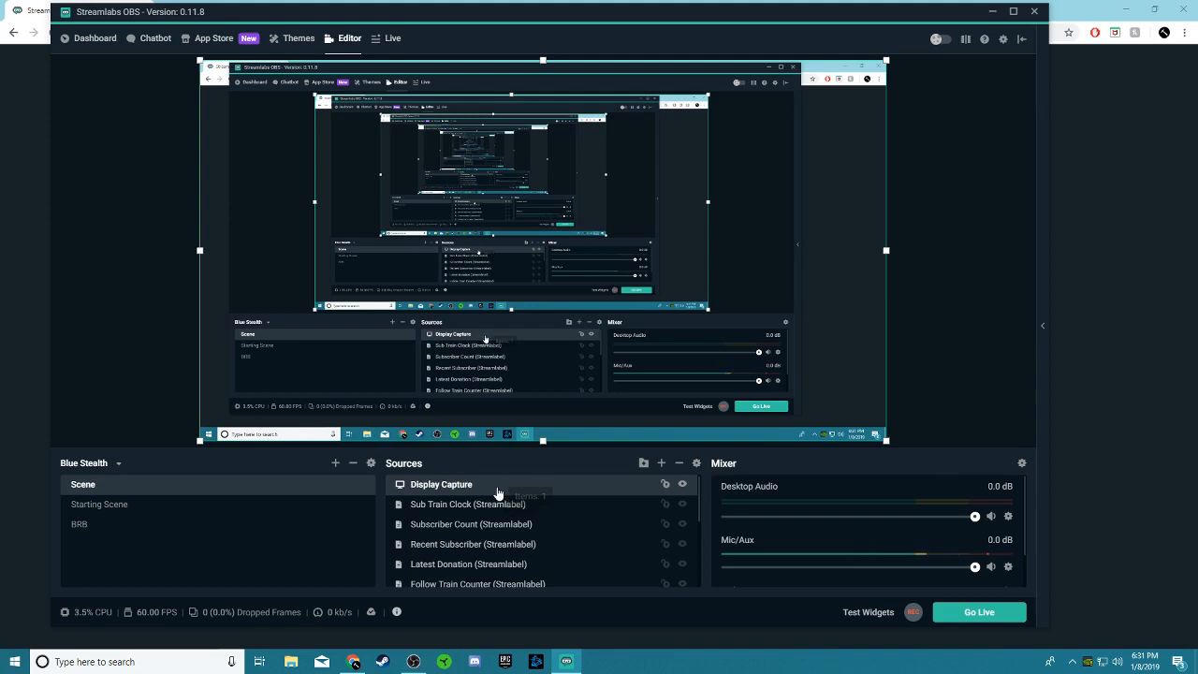
scroll(524, 589, down, 5)
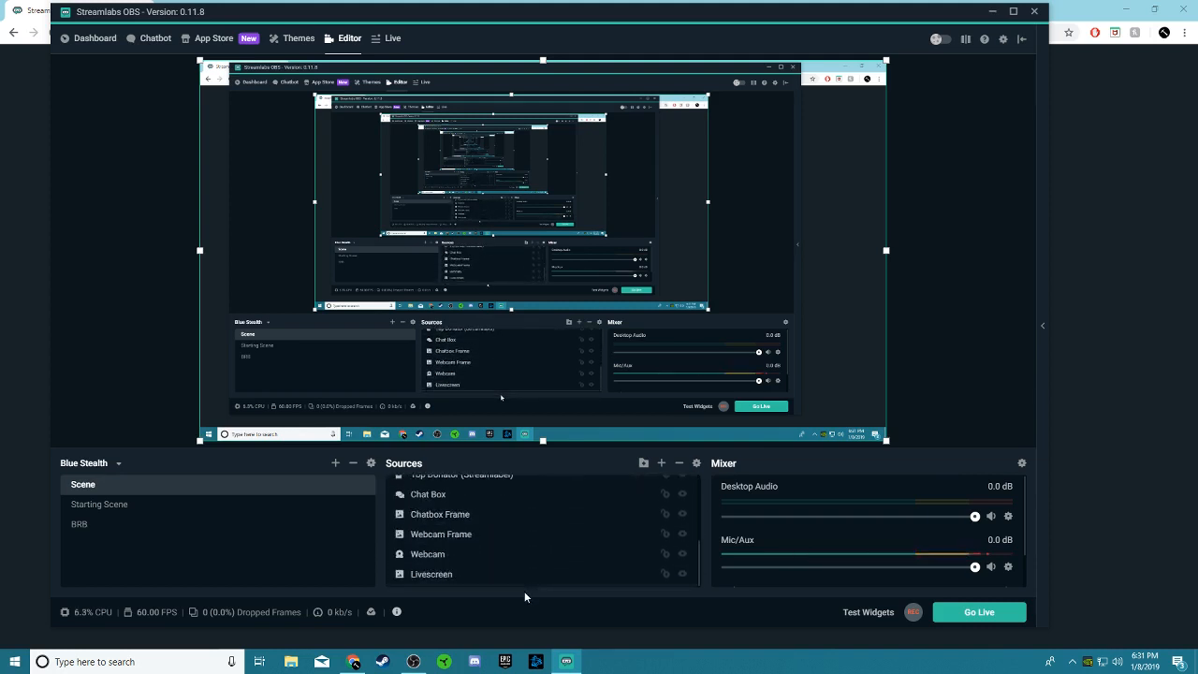
scroll(524, 586, down, 1)
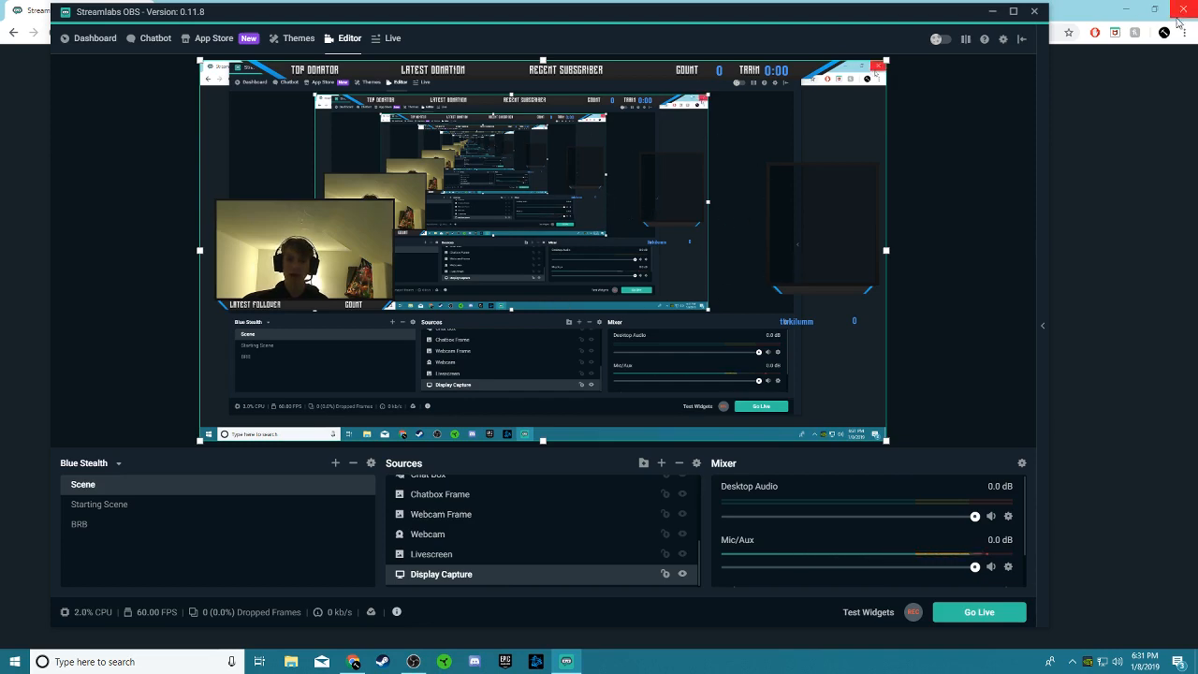
- Minimize the browser to clear the desktop, then restore the Streamlabs OBS window and maximize it
click(1126, 11)
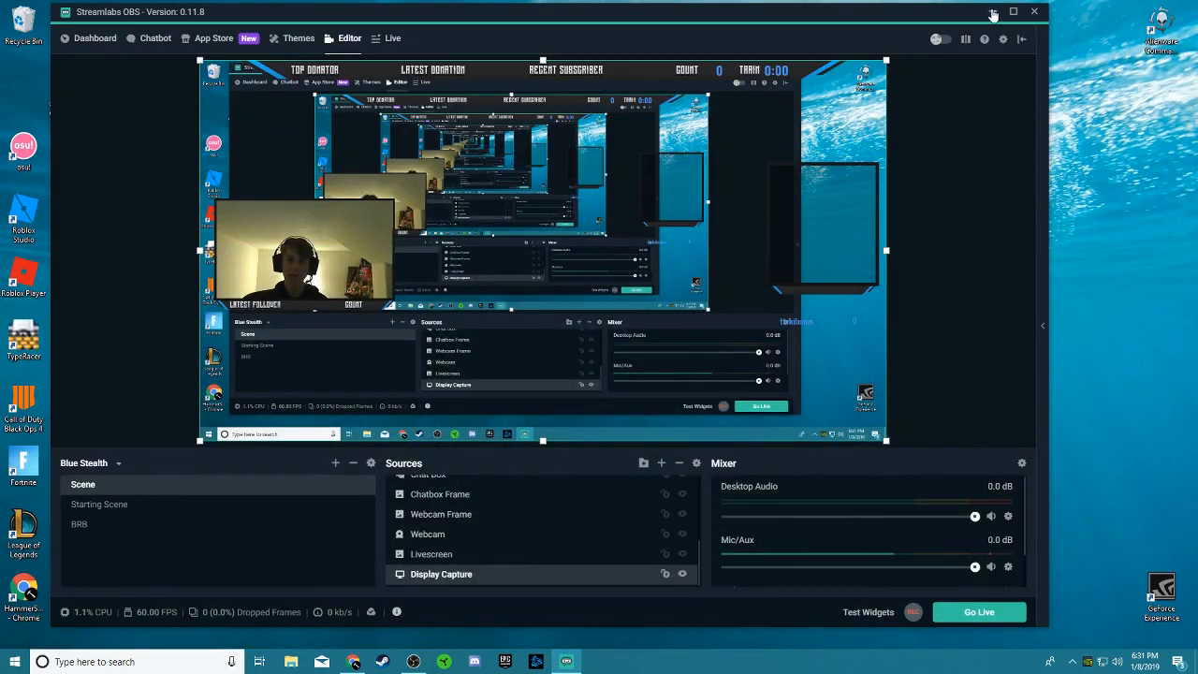
click(992, 11)
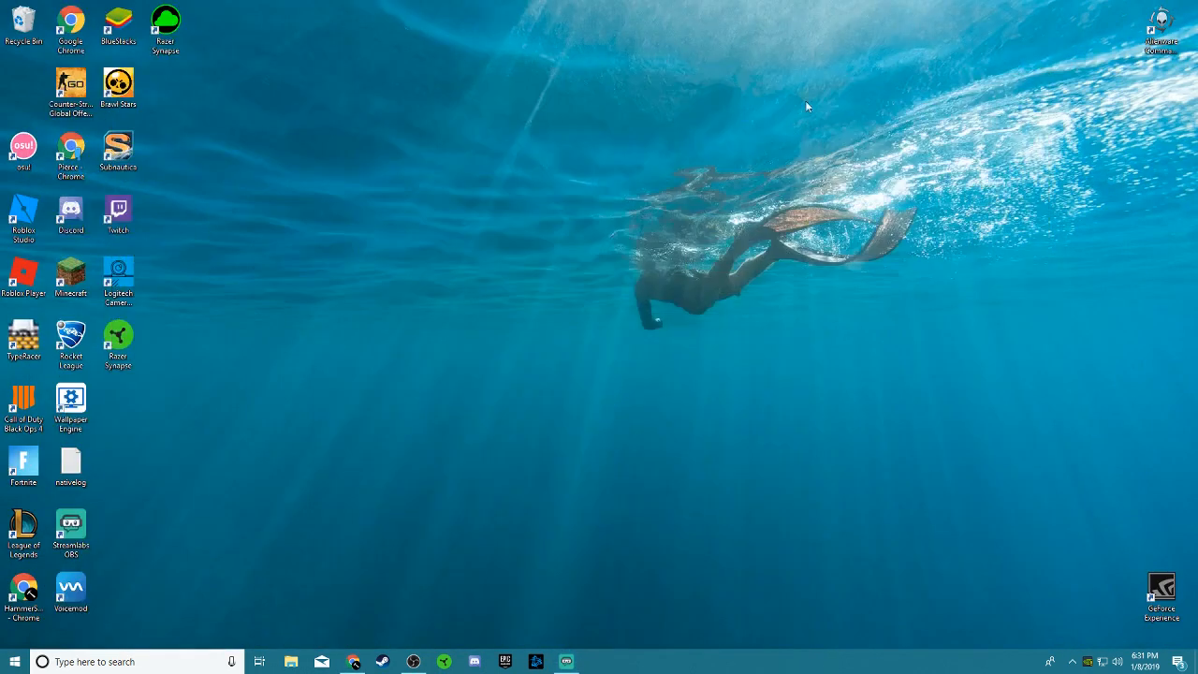
click(566, 661)
drag(648, 11, 1194, 75)
click(936, 200)
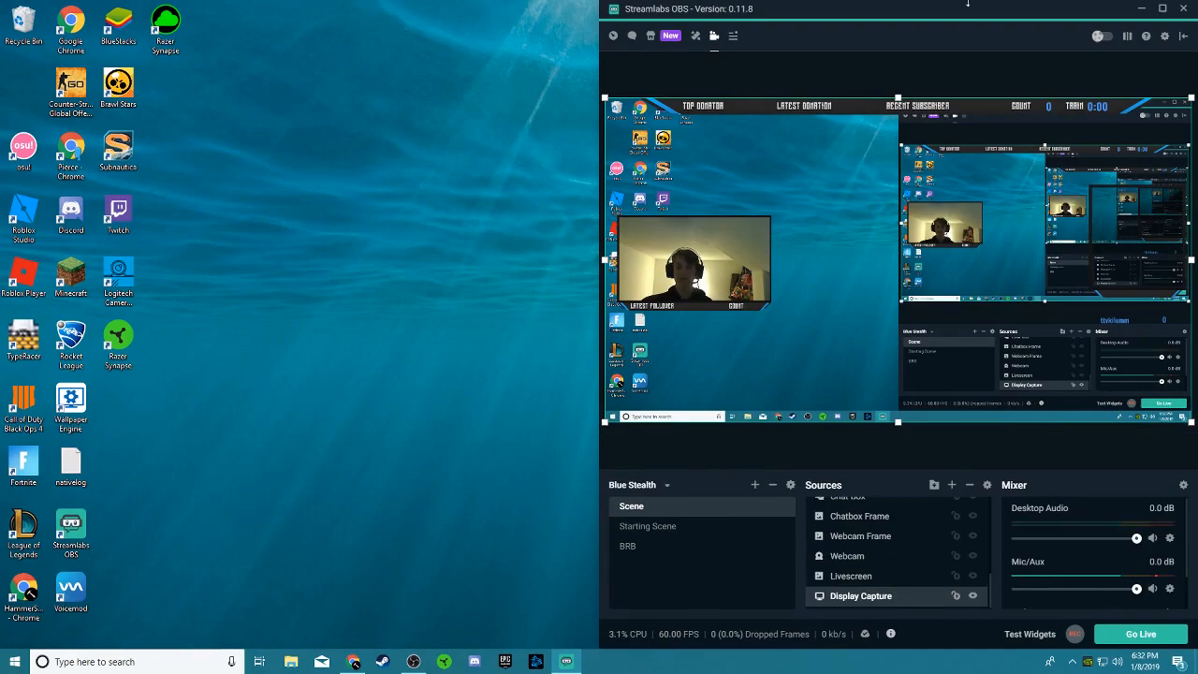
key(super+Up)
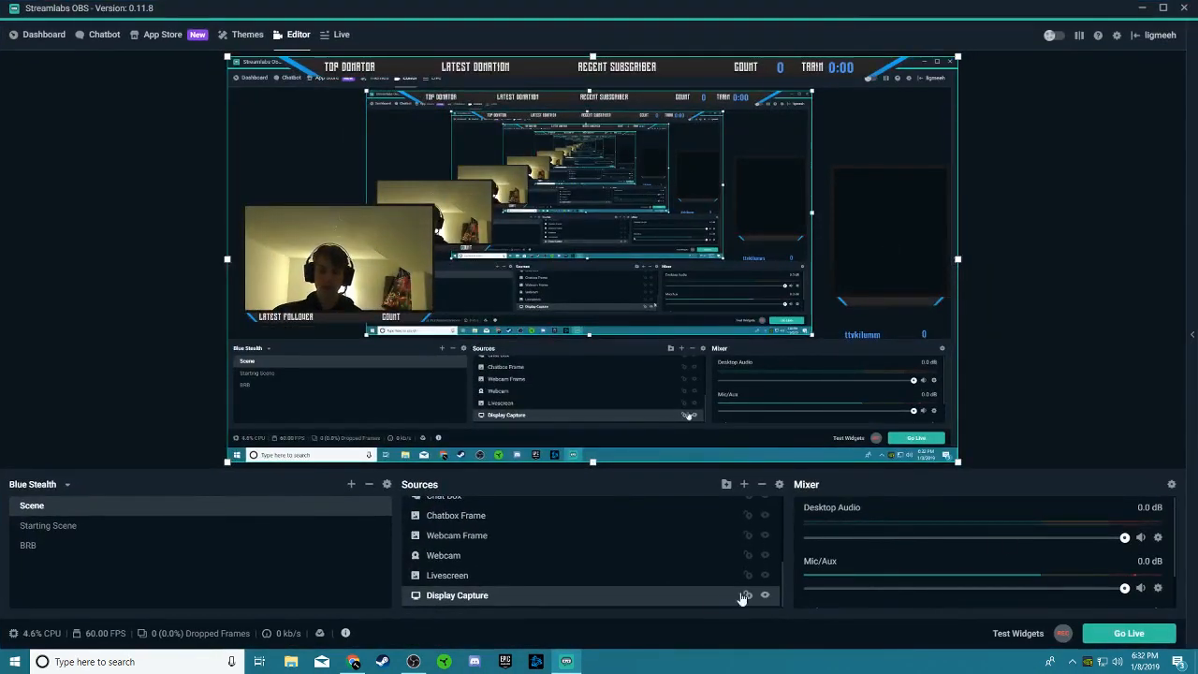
- Open the settings and examine the audio, video and output options, including the streaming bitrate, encoder and recording format
click(1117, 34)
click(393, 168)
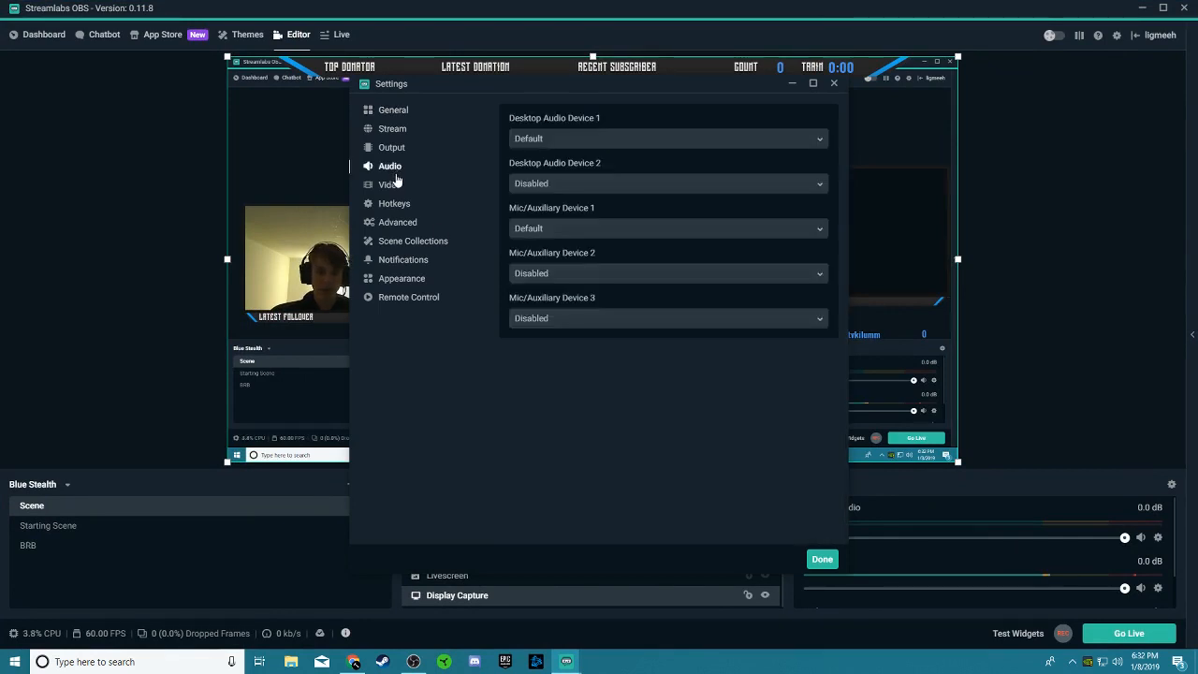
click(391, 185)
click(393, 148)
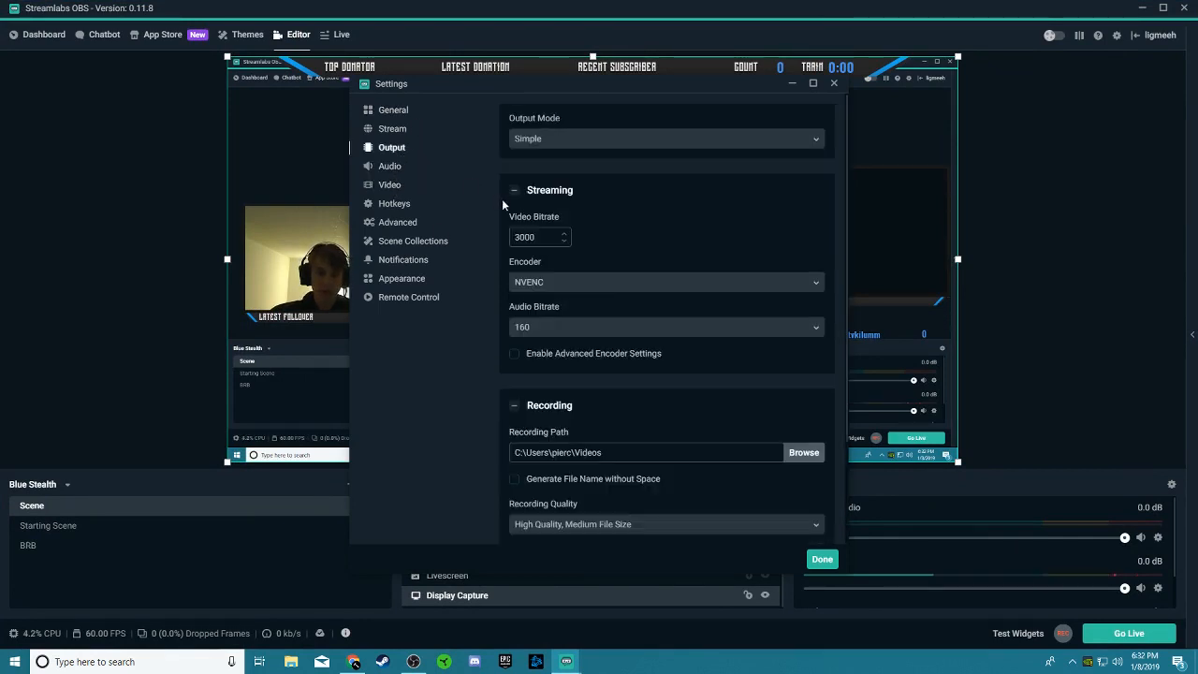
scroll(620, 270, down, 3)
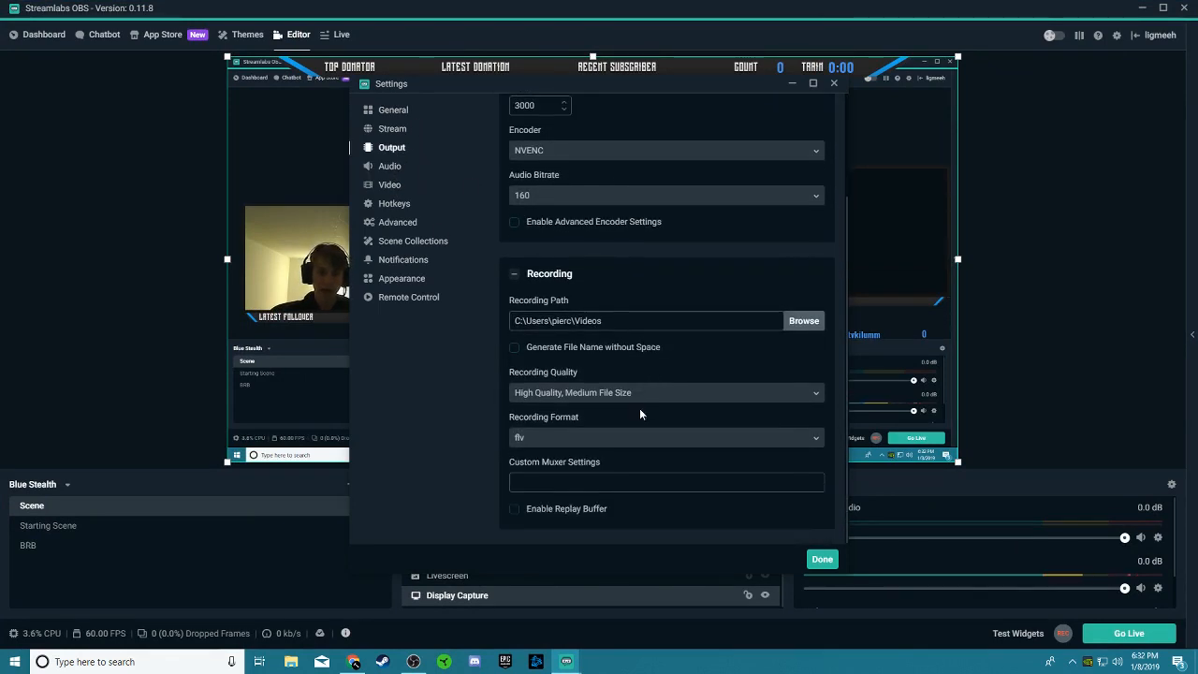
scroll(640, 415, up, 3)
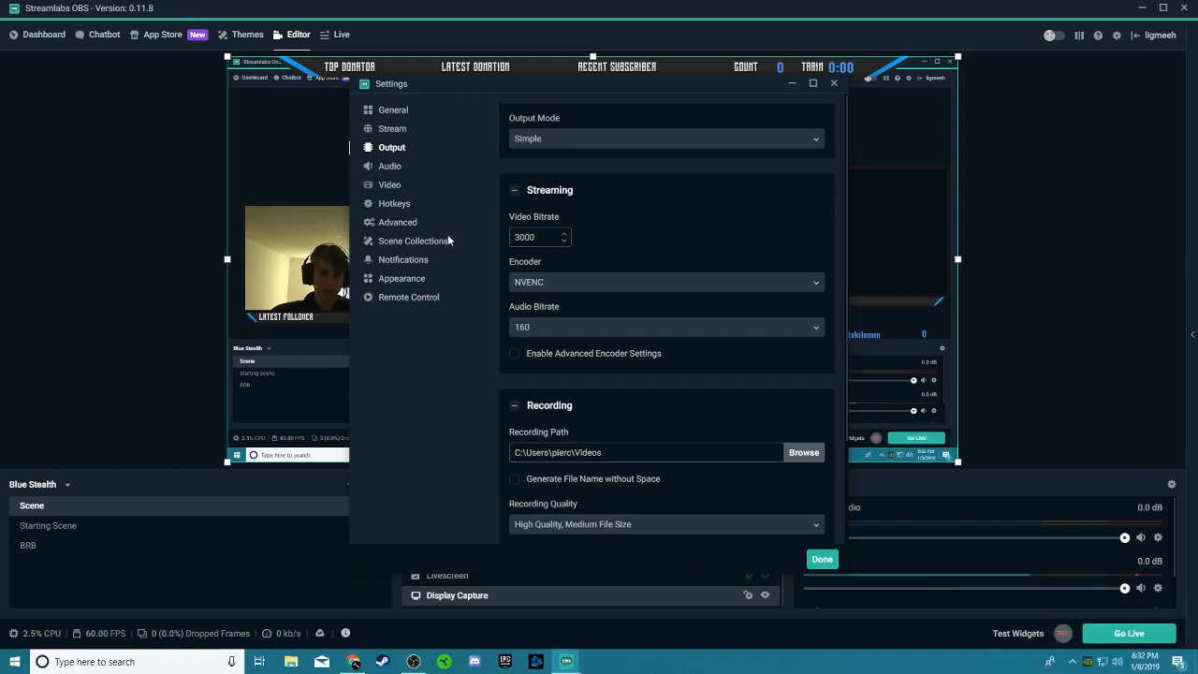
- Choose Twitch as the streaming service in the stream settings and return to the stream key field
click(410, 130)
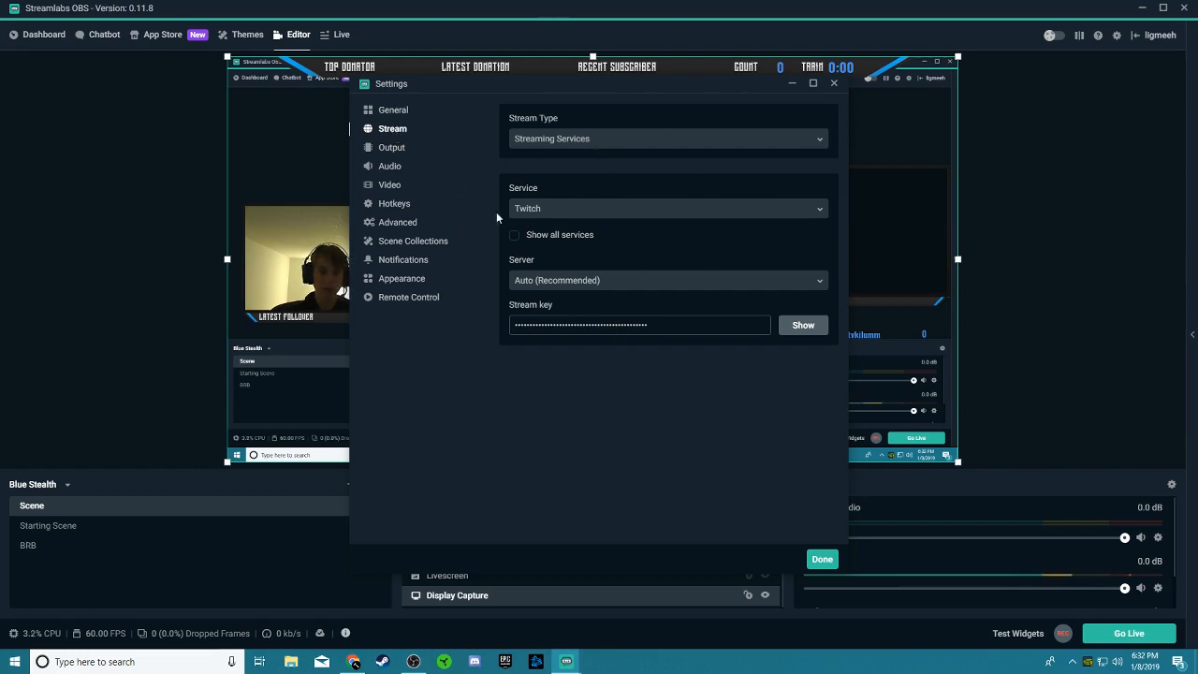
click(552, 208)
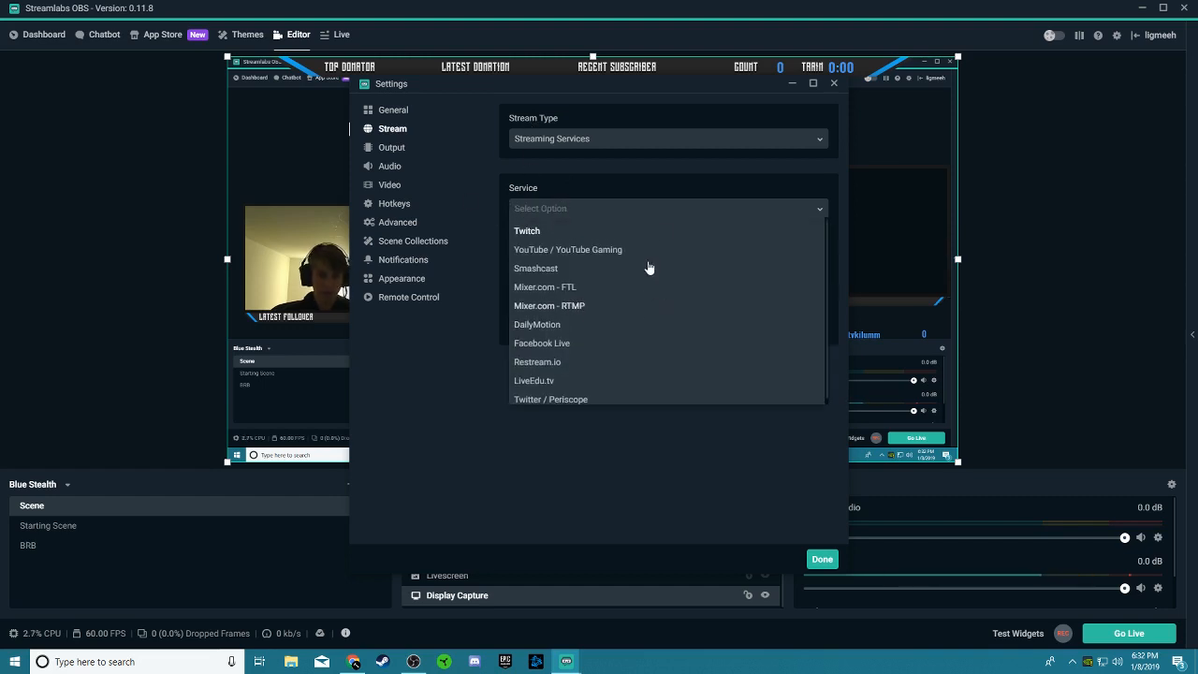
click(592, 230)
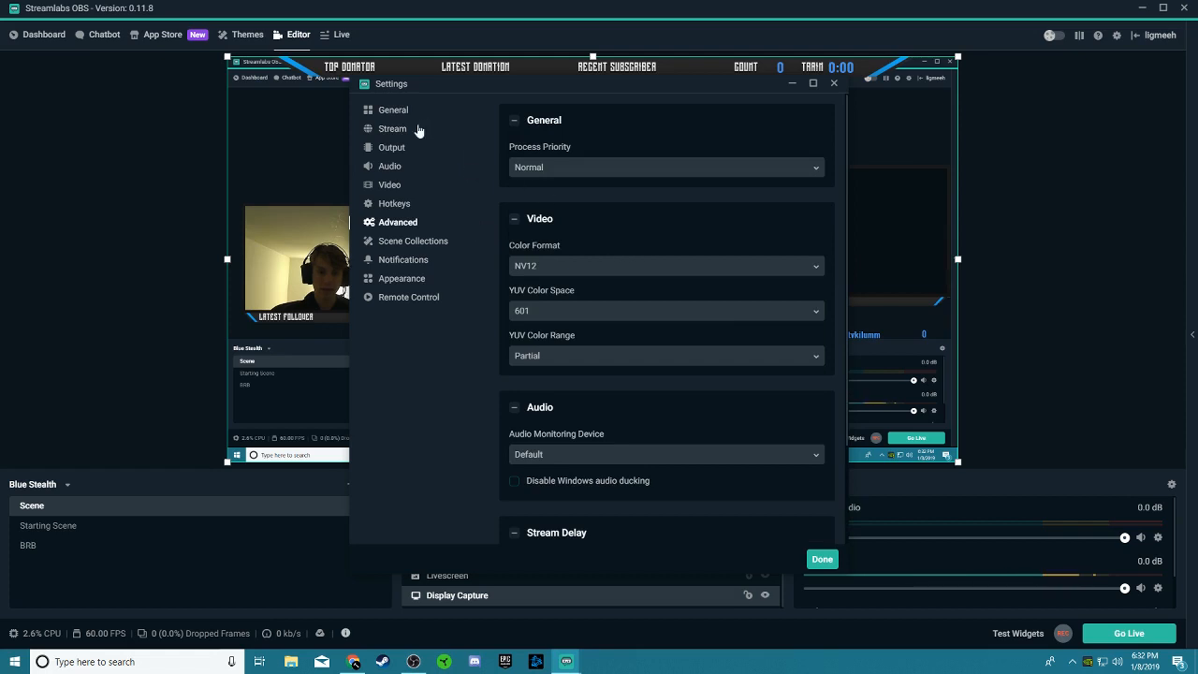
click(416, 129)
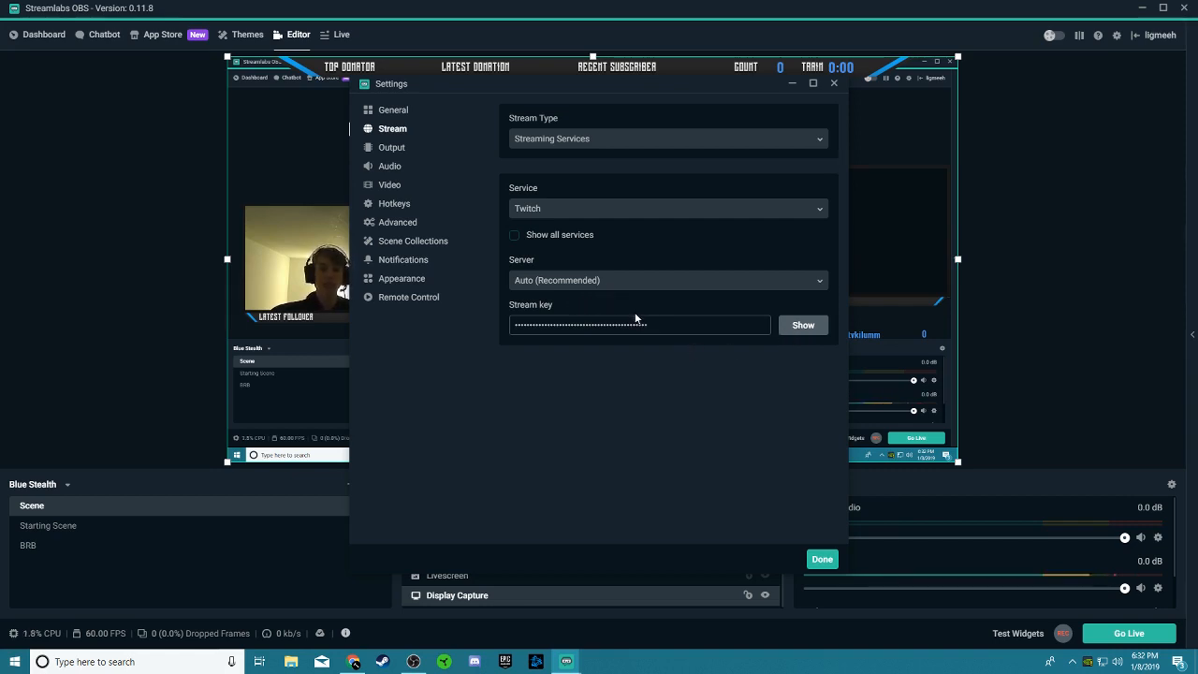
- Switch to Chrome, load twitch.tv/settings/security in a new tab, and open the channel's Twitch dashboard
click(354, 662)
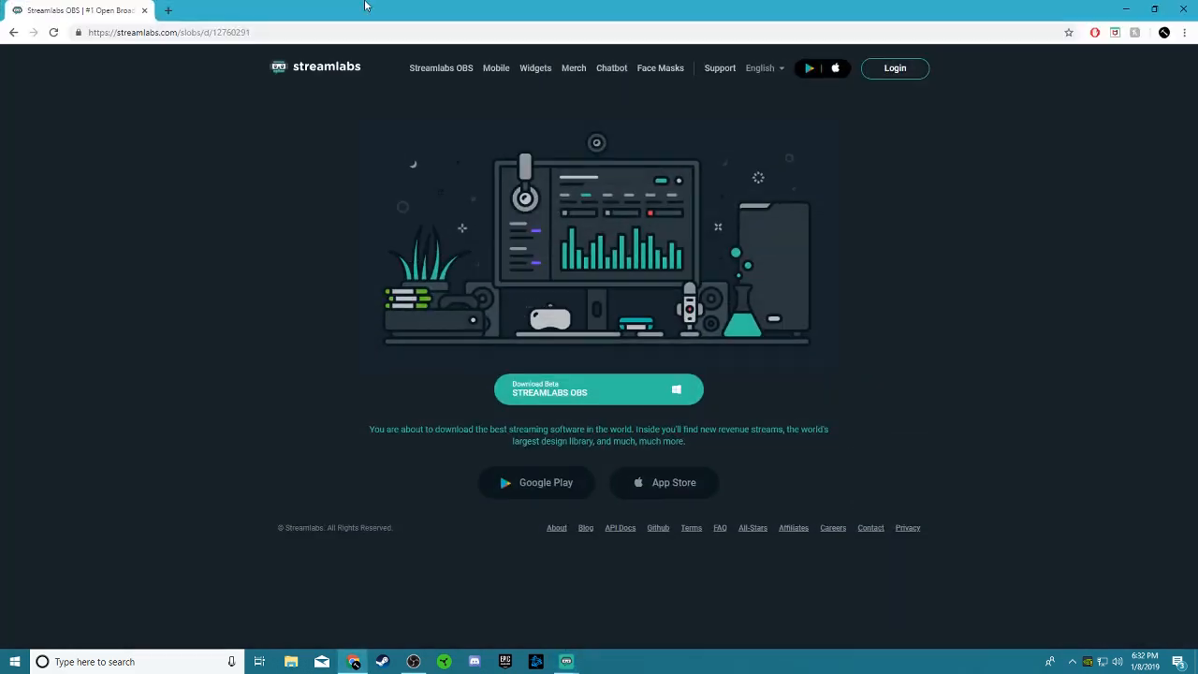
click(167, 14)
text(twitch.tv/settings/security)
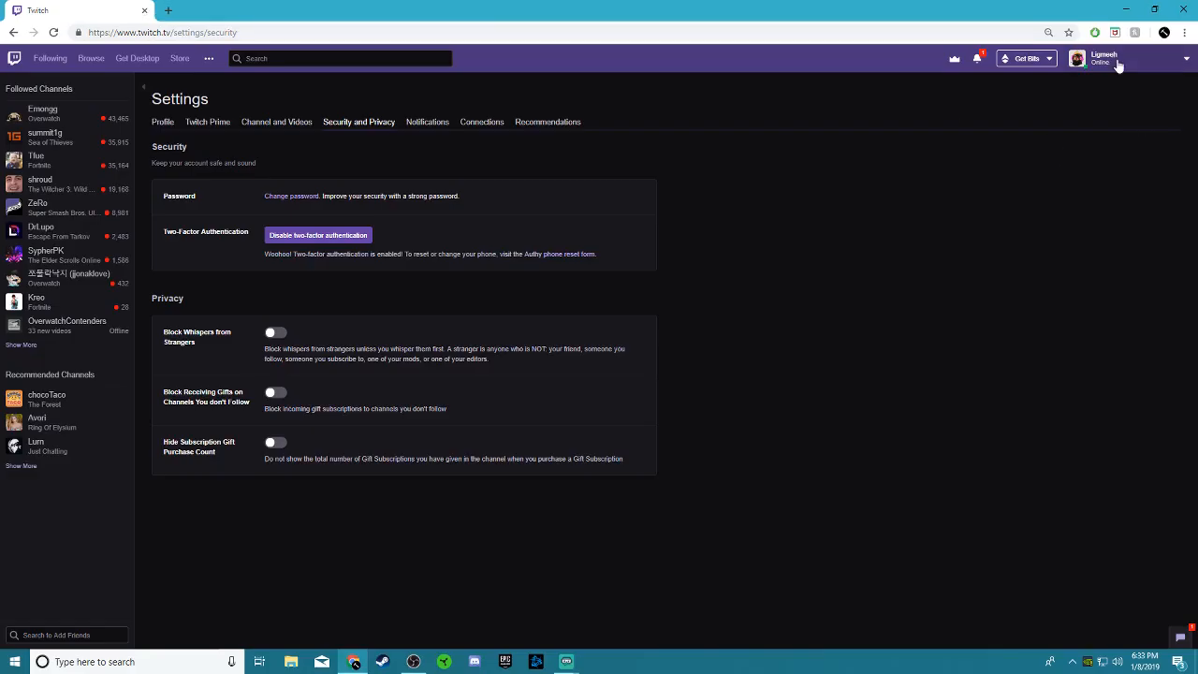
click(1102, 59)
click(1110, 227)
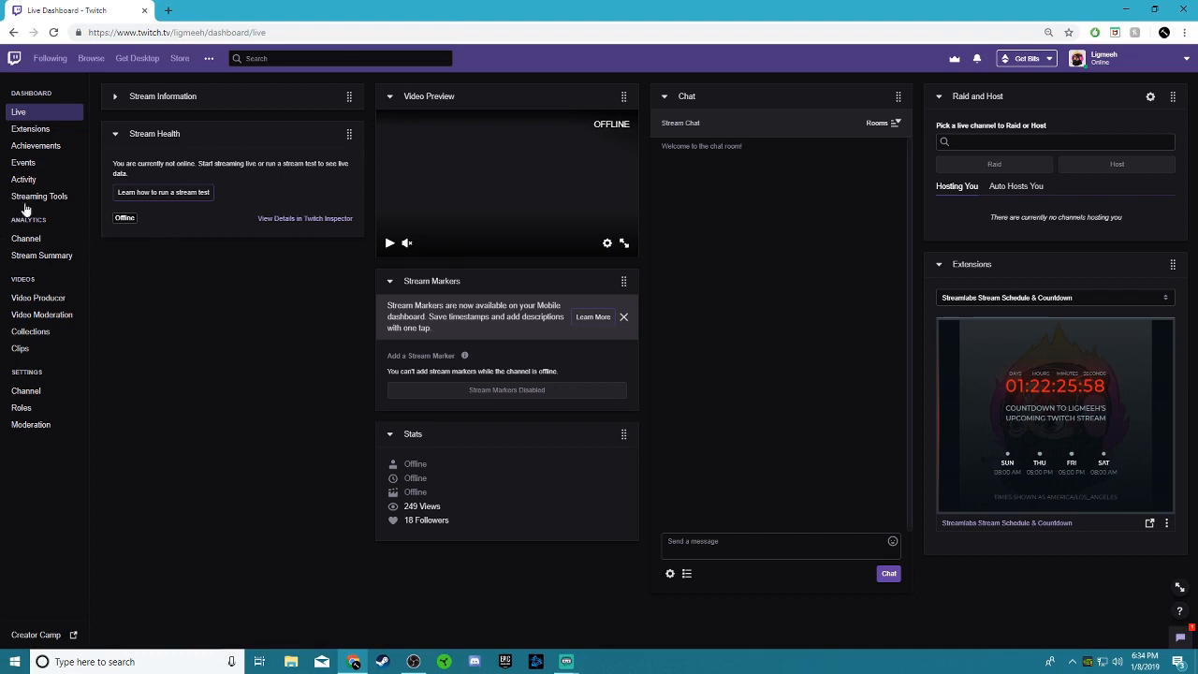
- Find the channel settings in the Twitch dashboard and copy the primary stream key
click(30, 131)
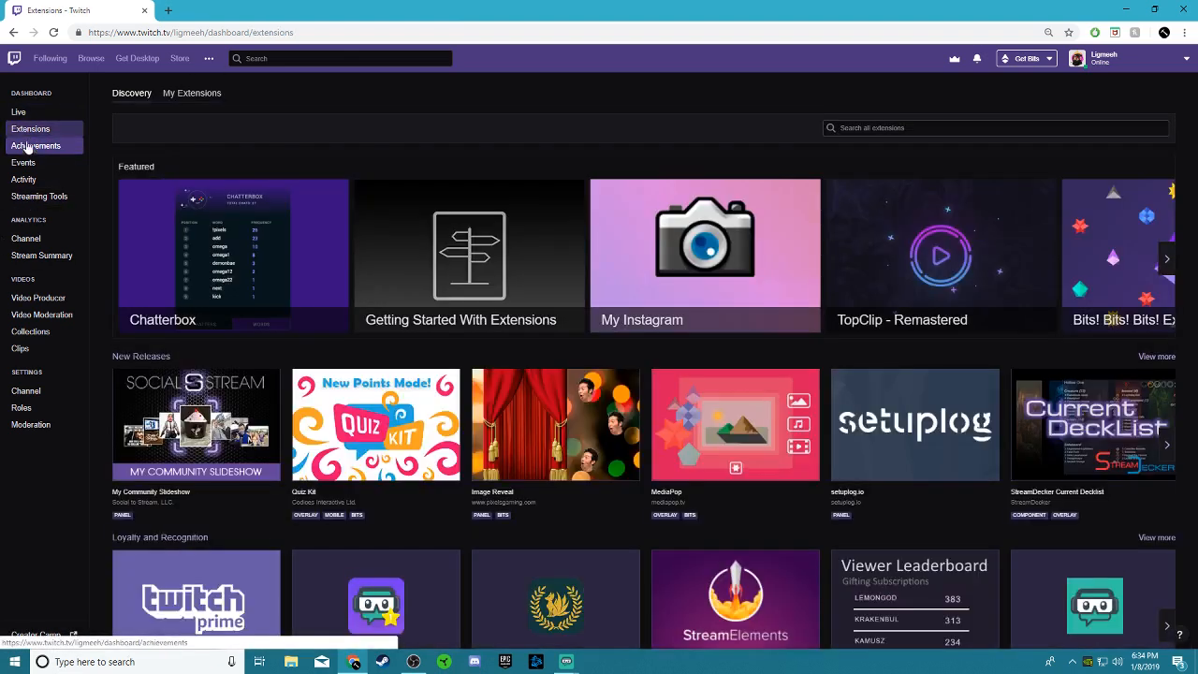
click(28, 146)
click(43, 196)
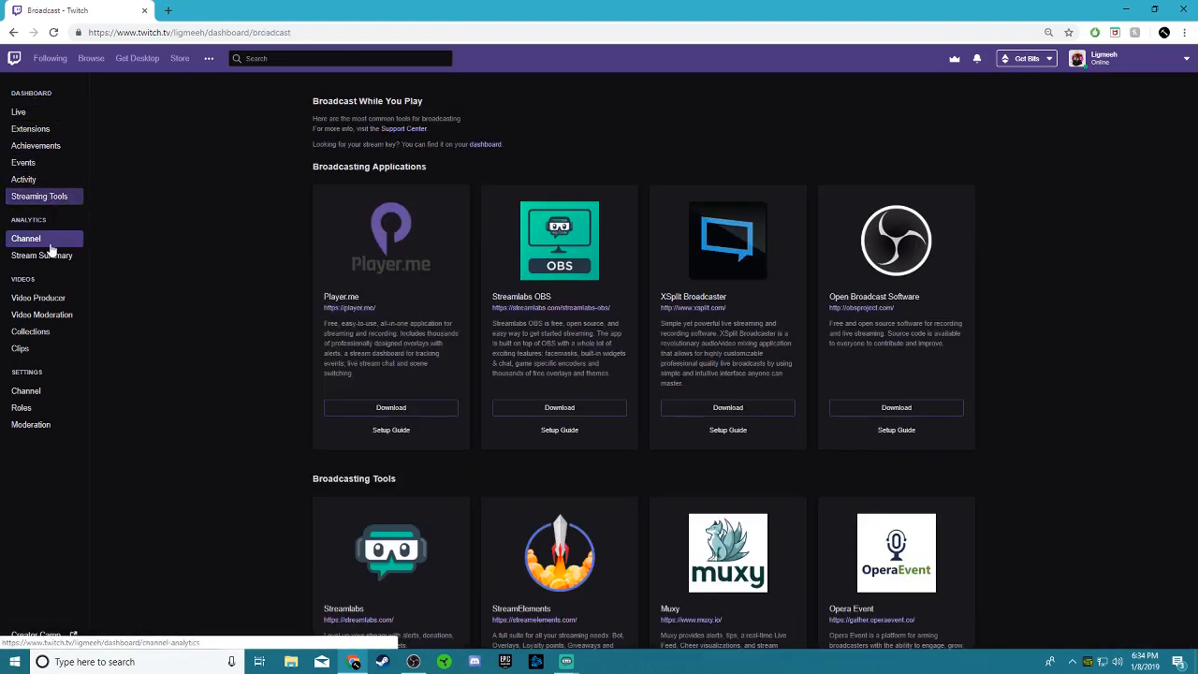
click(47, 241)
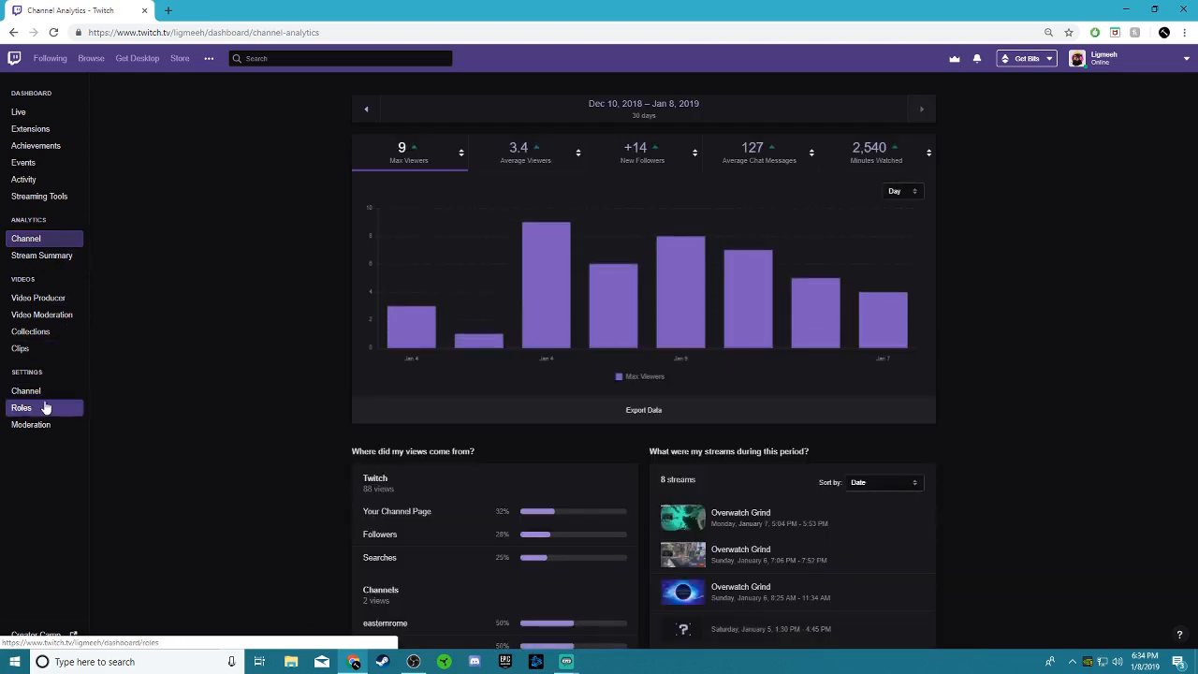
click(43, 391)
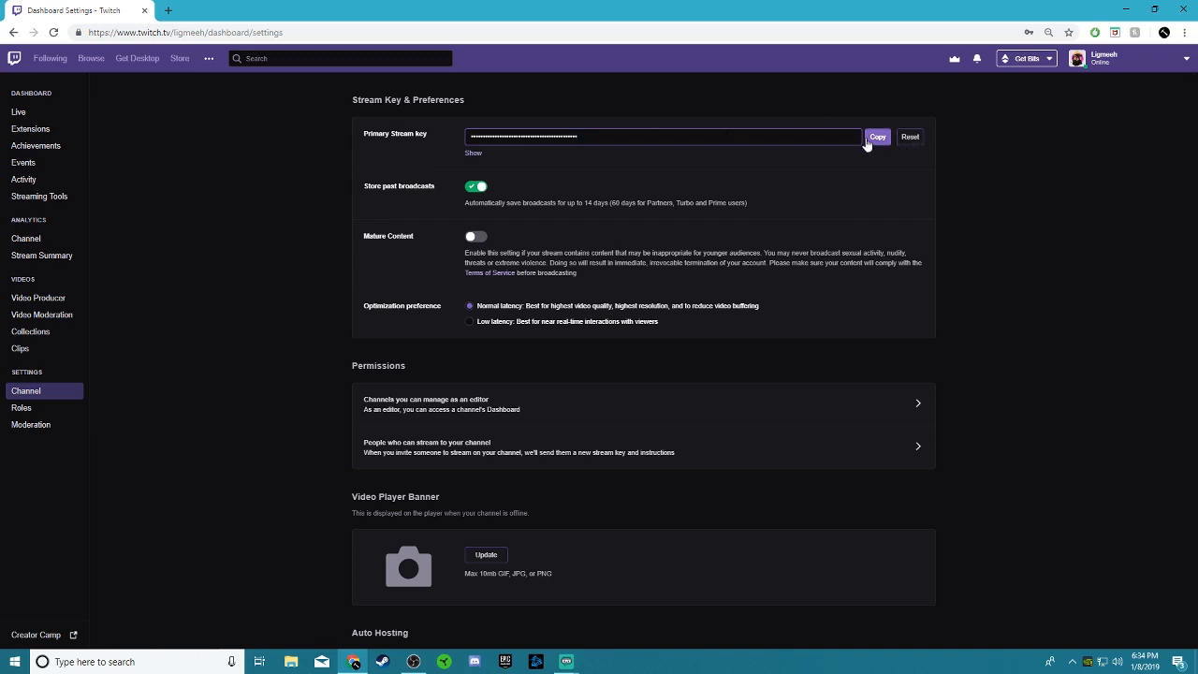
click(877, 138)
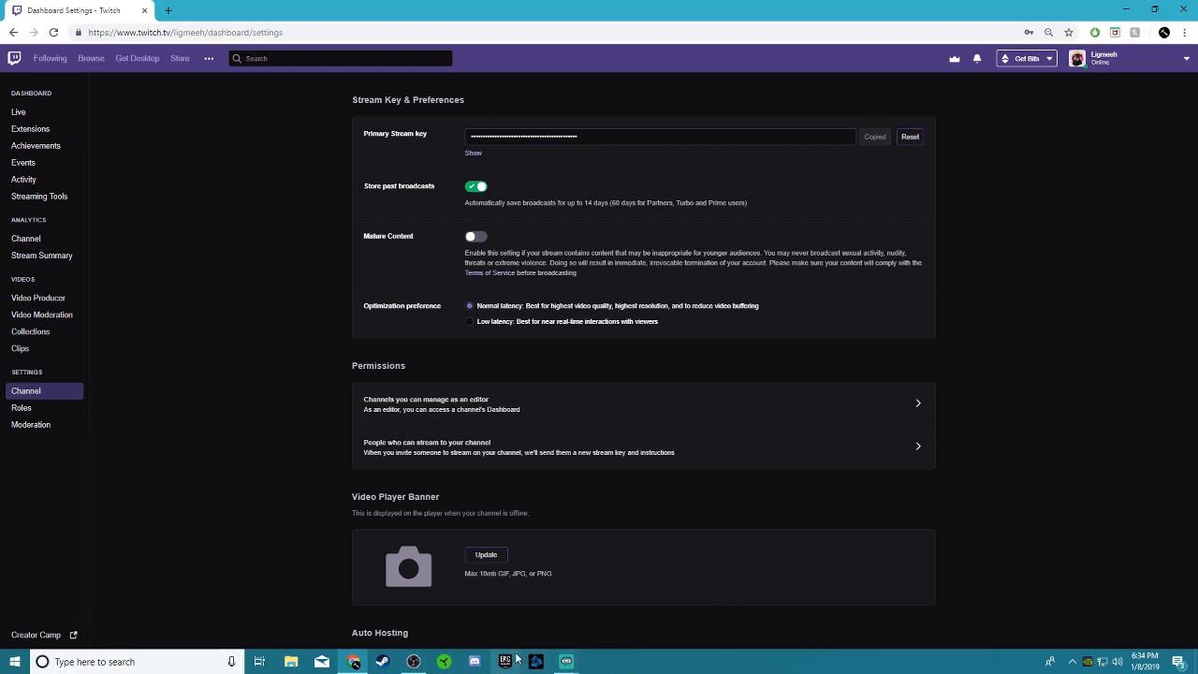
- Switch back to the Streamlabs OBS stream settings, replace the stream key with the copied Twitch key, and return to the main editor
click(413, 662)
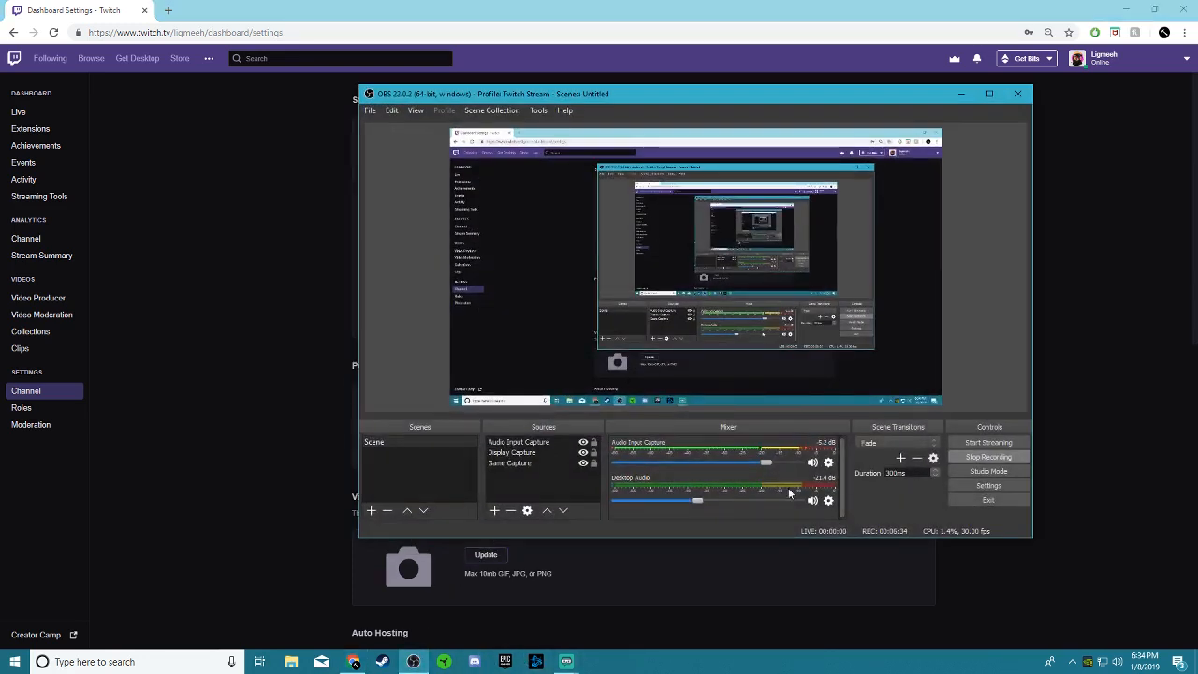
click(962, 93)
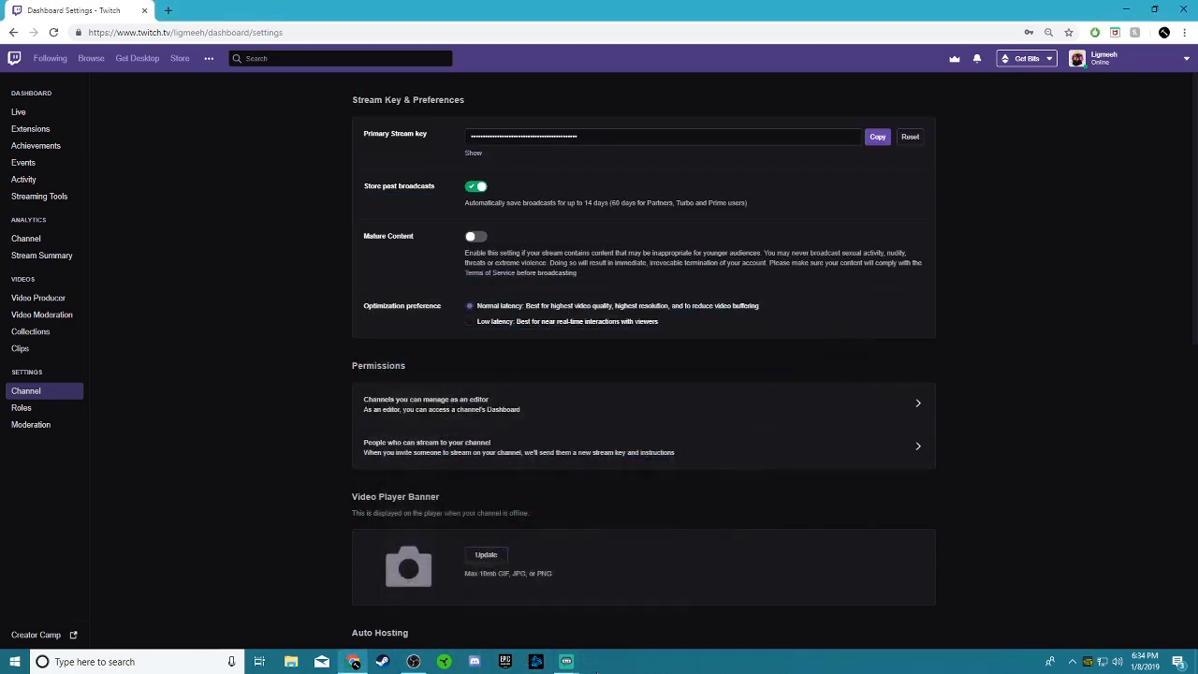
click(566, 662)
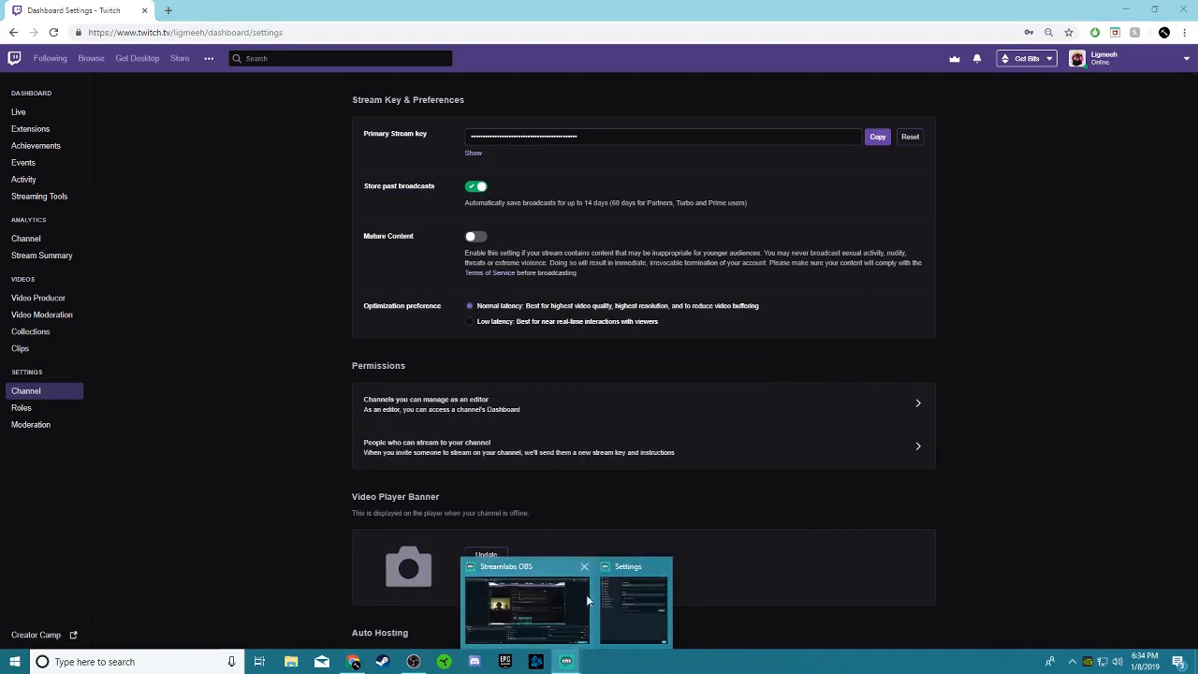
click(609, 603)
click(676, 323)
key(ctrl+a)
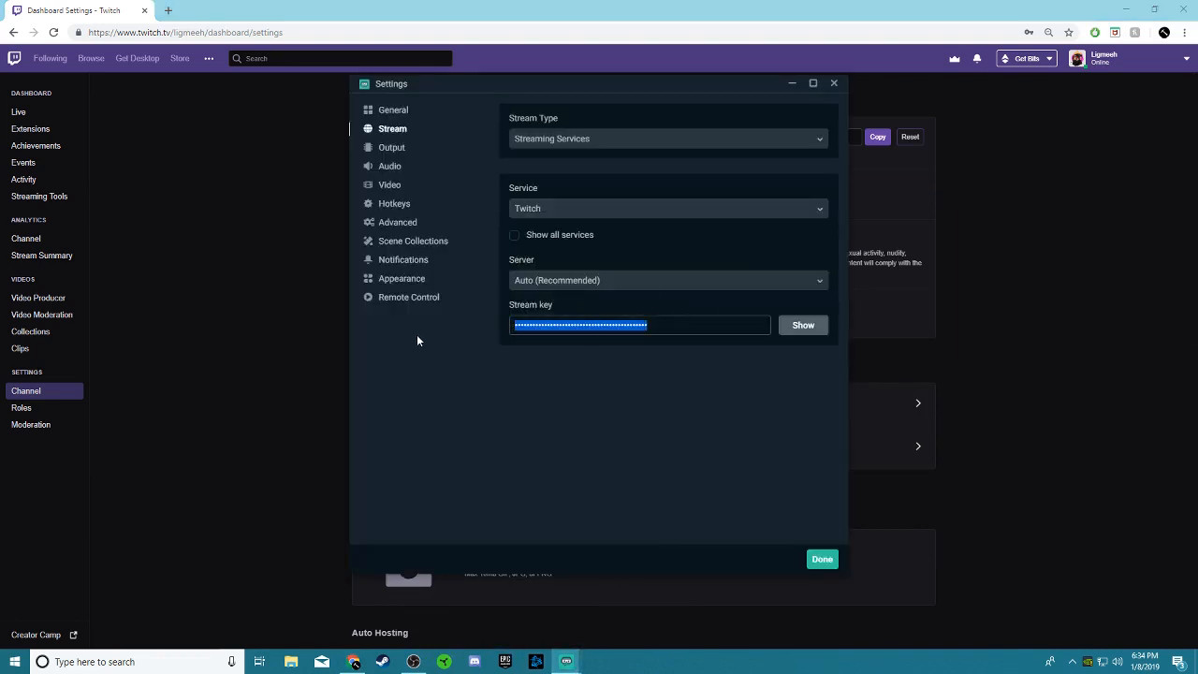
key(ctrl+v)
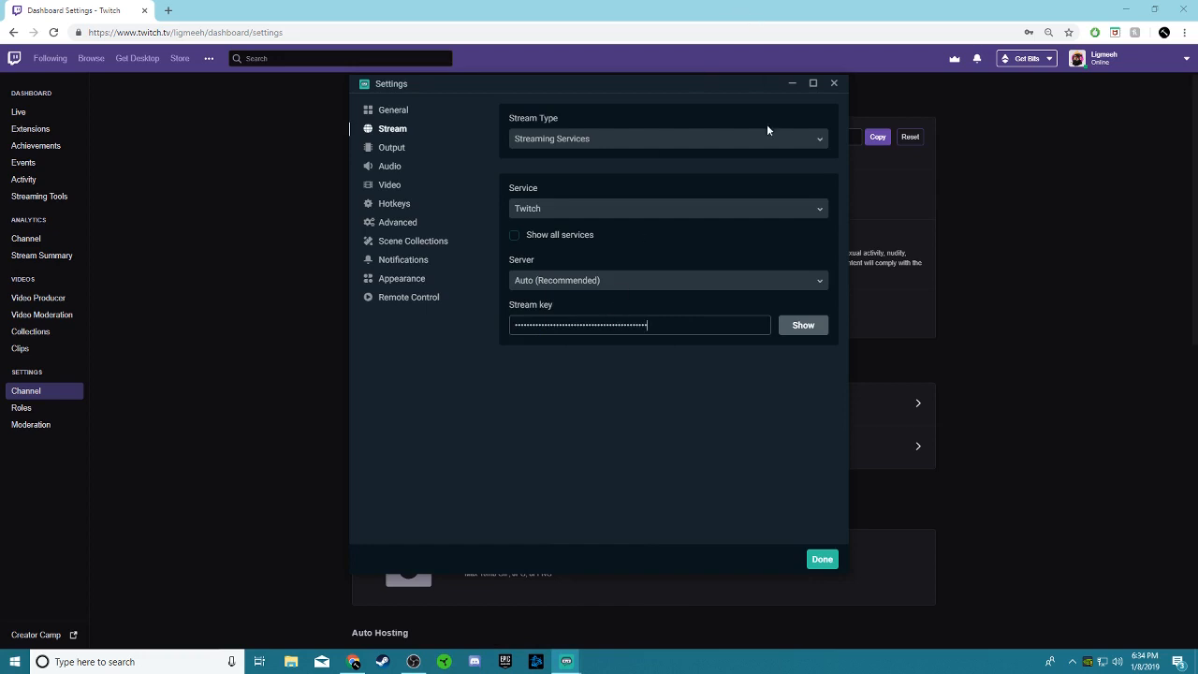
click(791, 83)
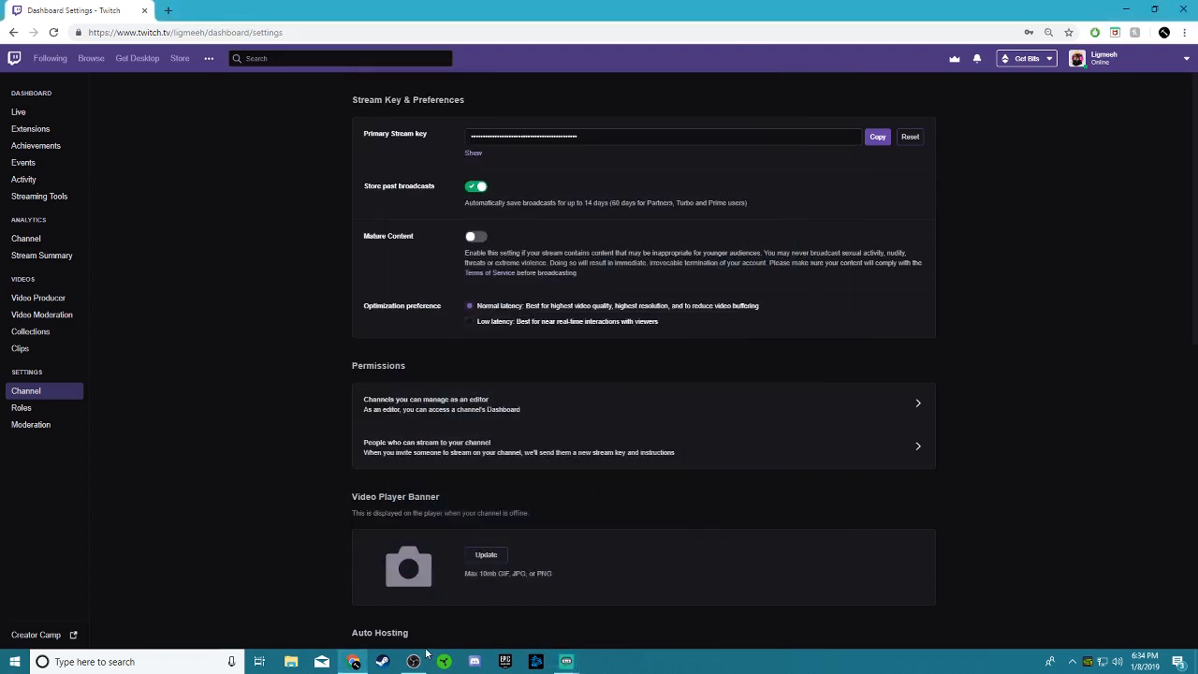
mouse_move(566, 662)
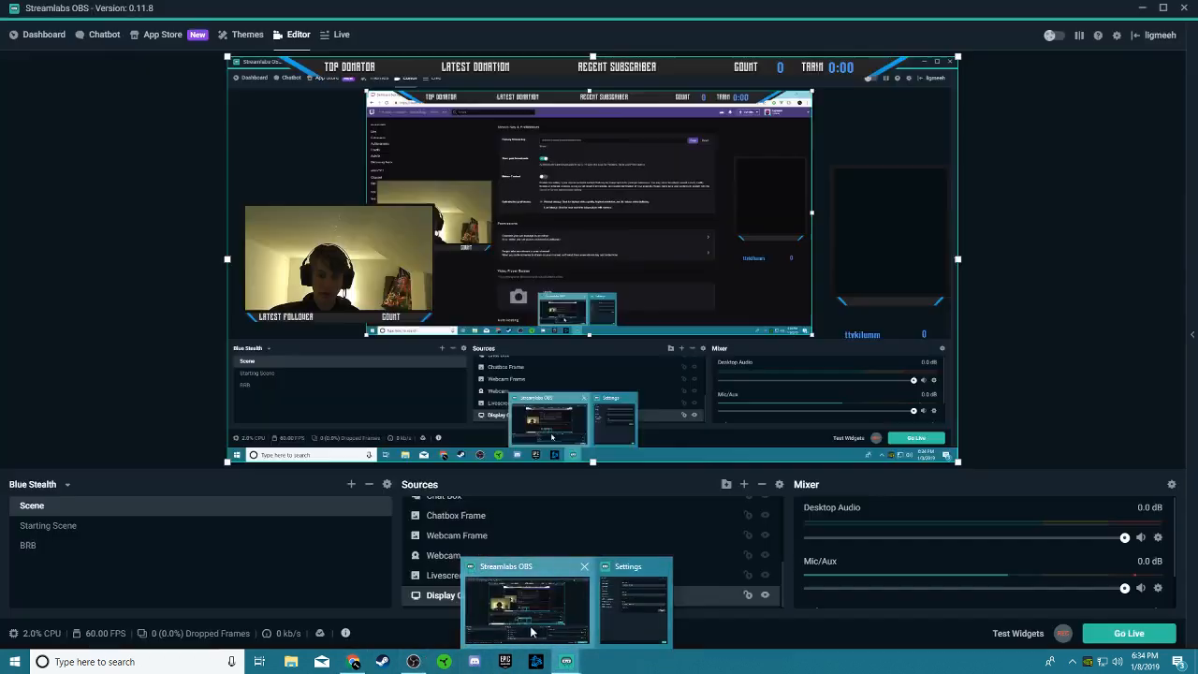
click(532, 633)
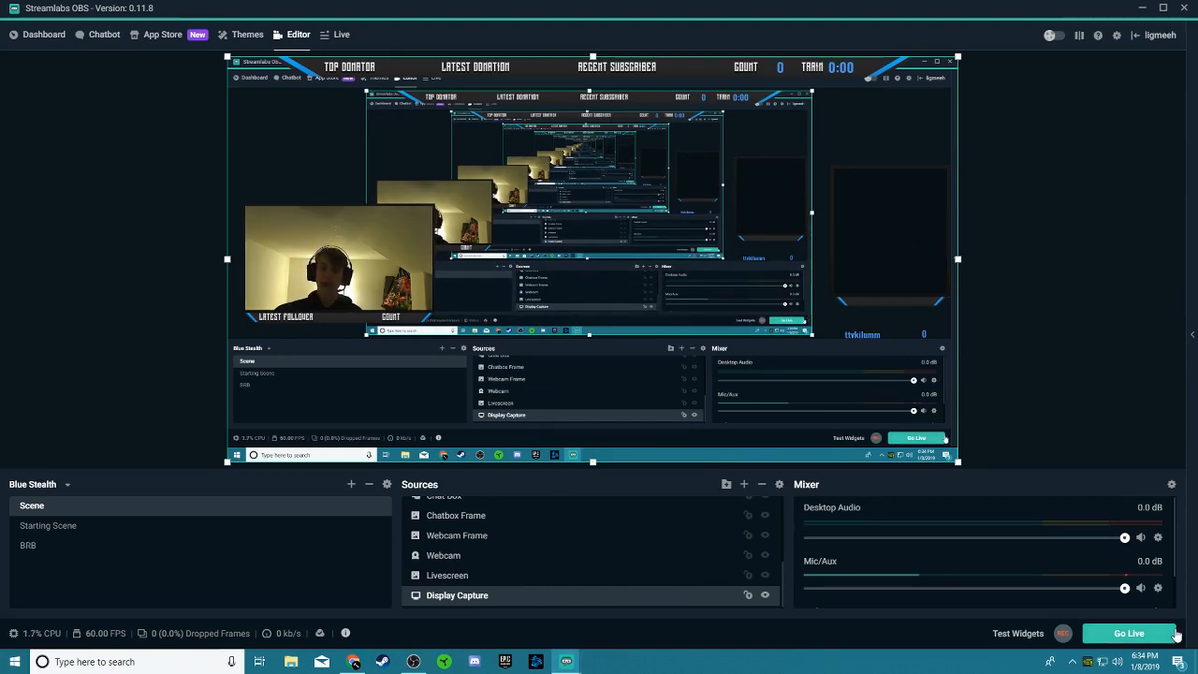
scroll(584, 570, up, 5)
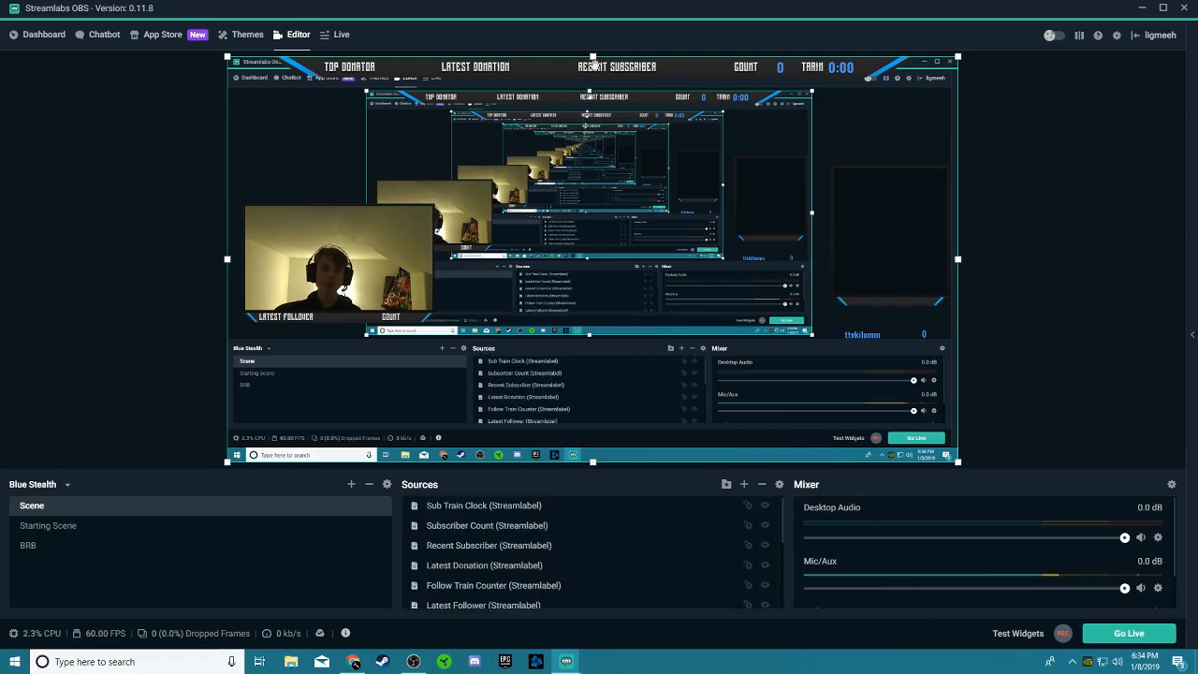
click(522, 57)
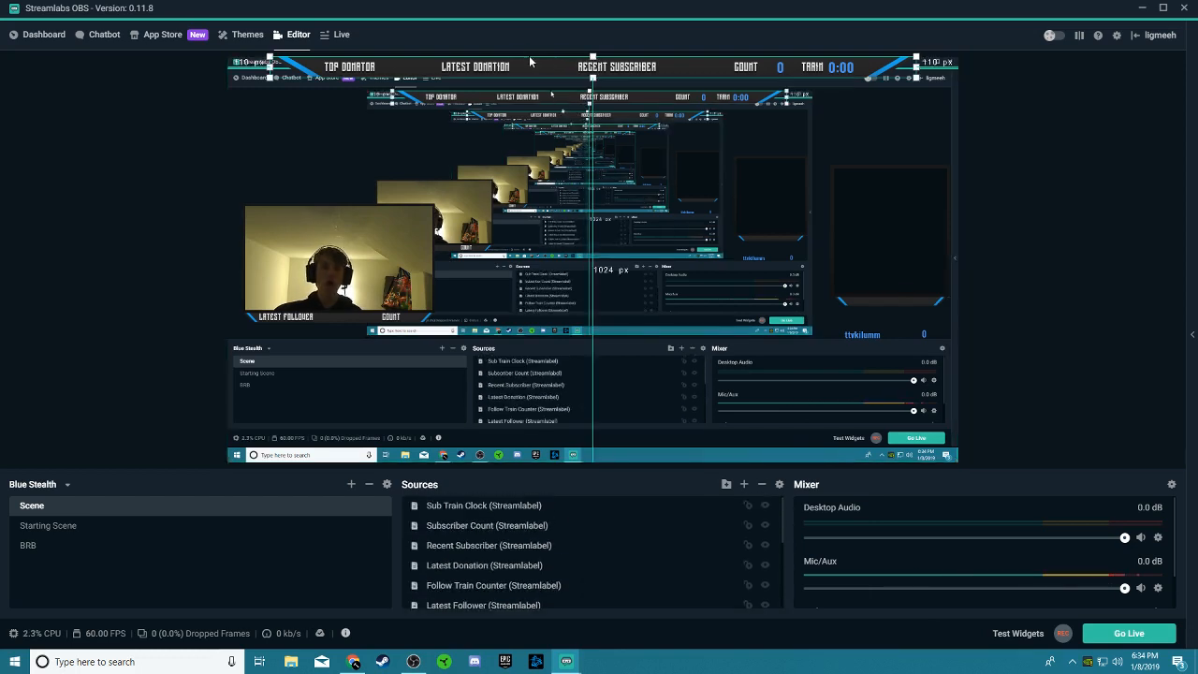
right_click(583, 69)
right_click(586, 66)
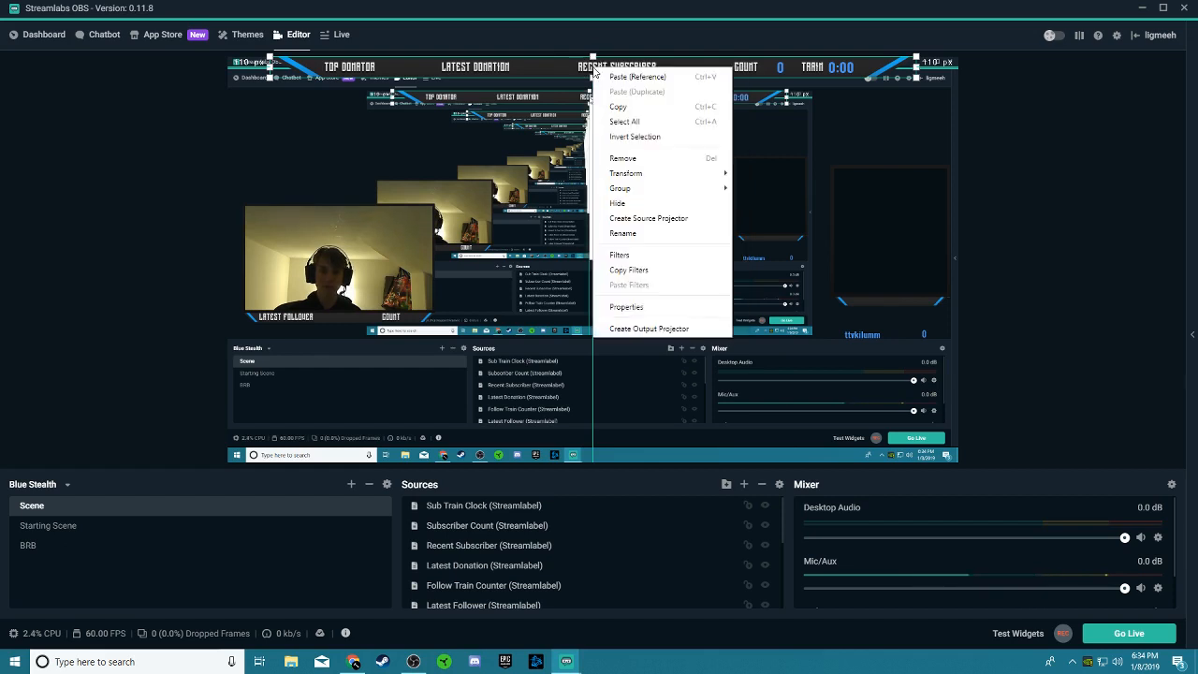
right_click(531, 525)
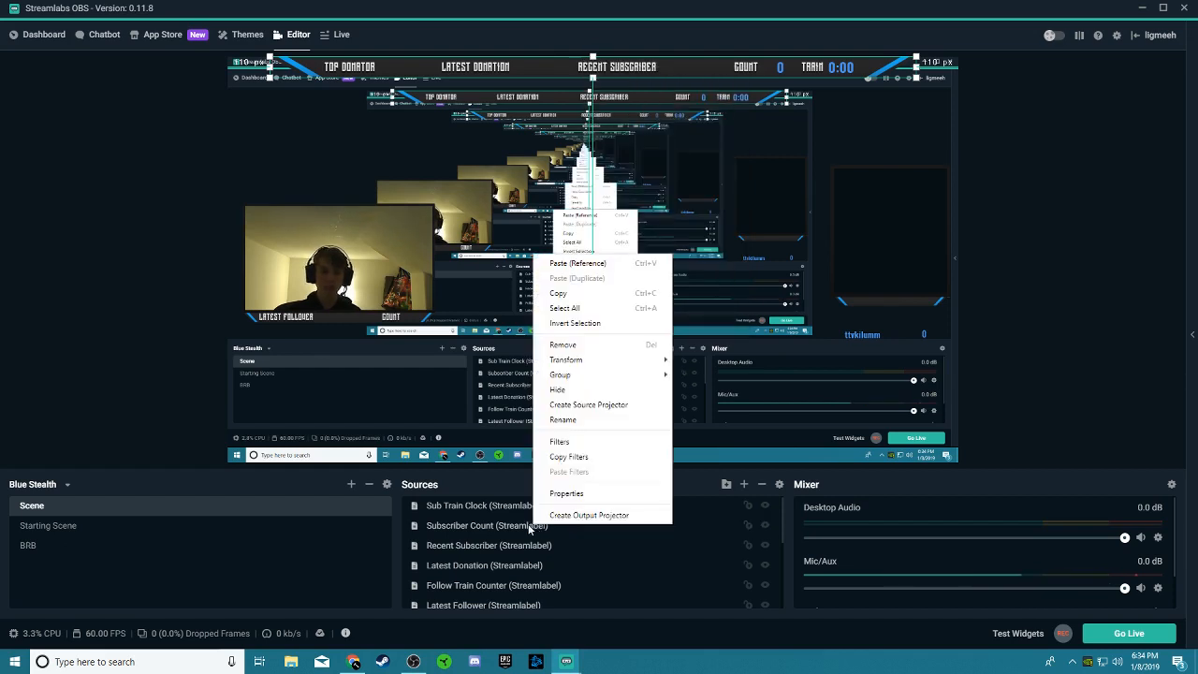
right_click(508, 521)
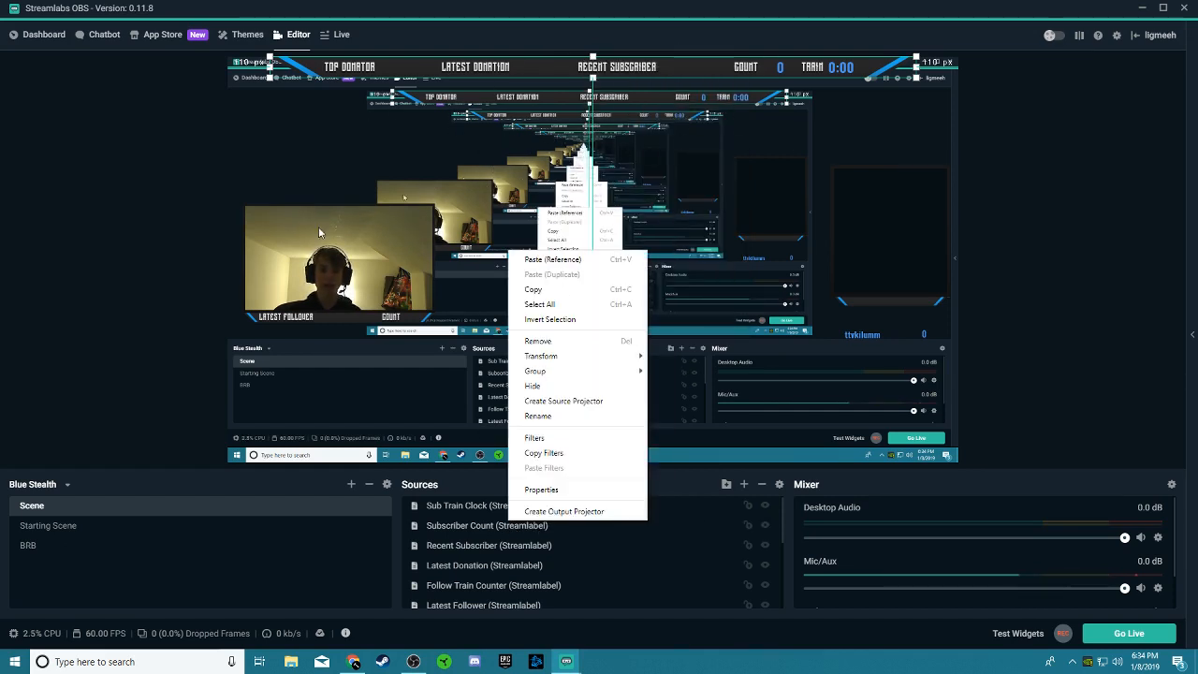
click(283, 486)
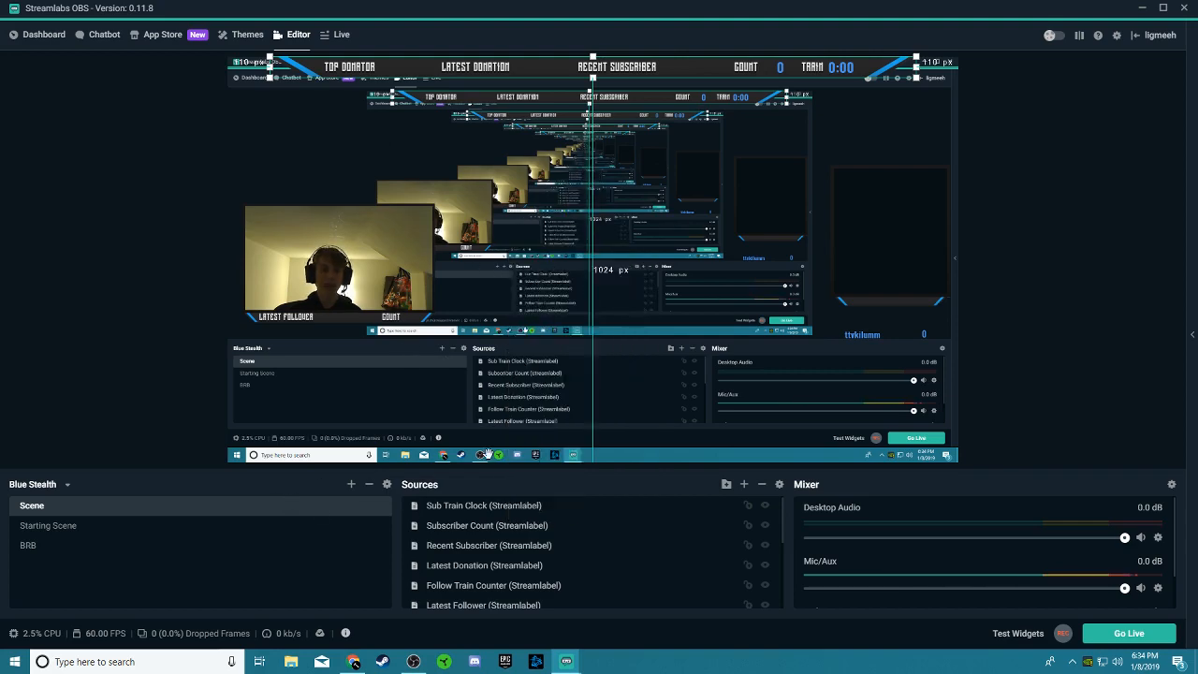
click(744, 487)
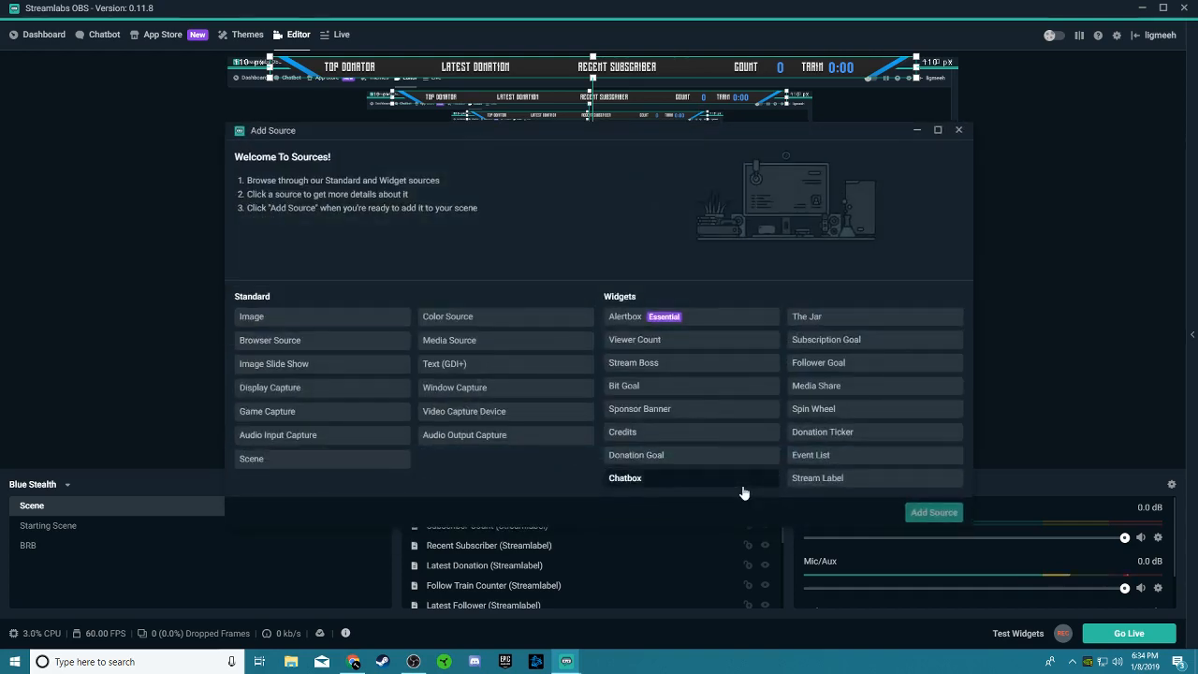
click(758, 324)
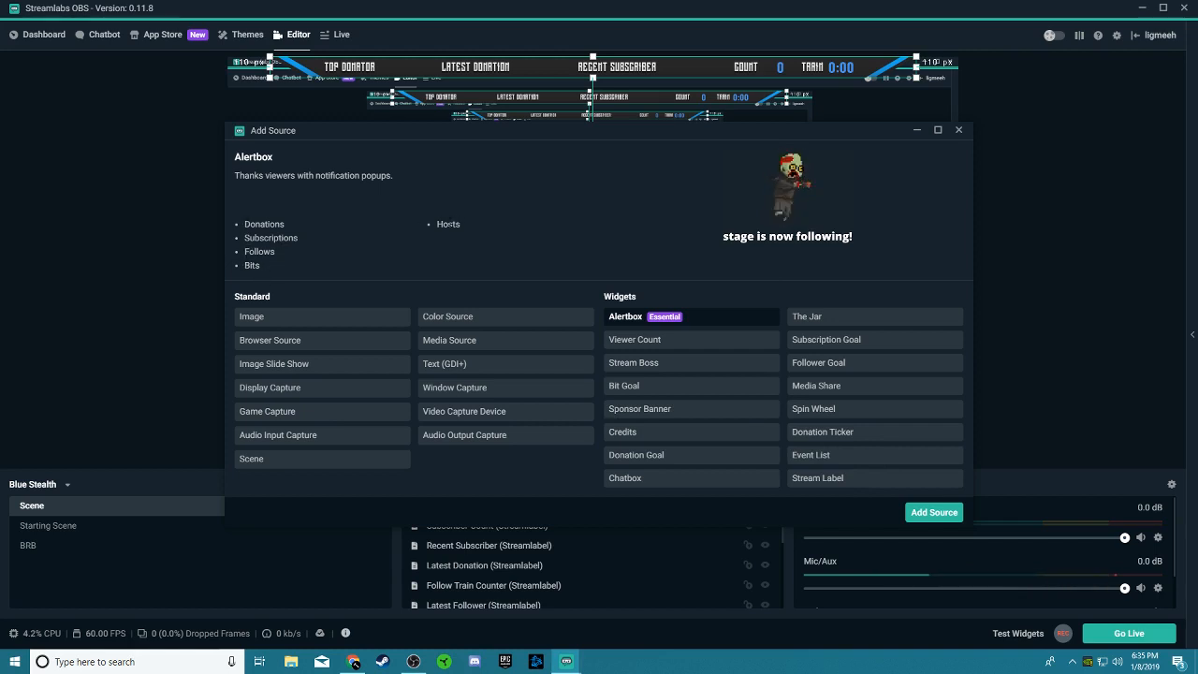
click(934, 514)
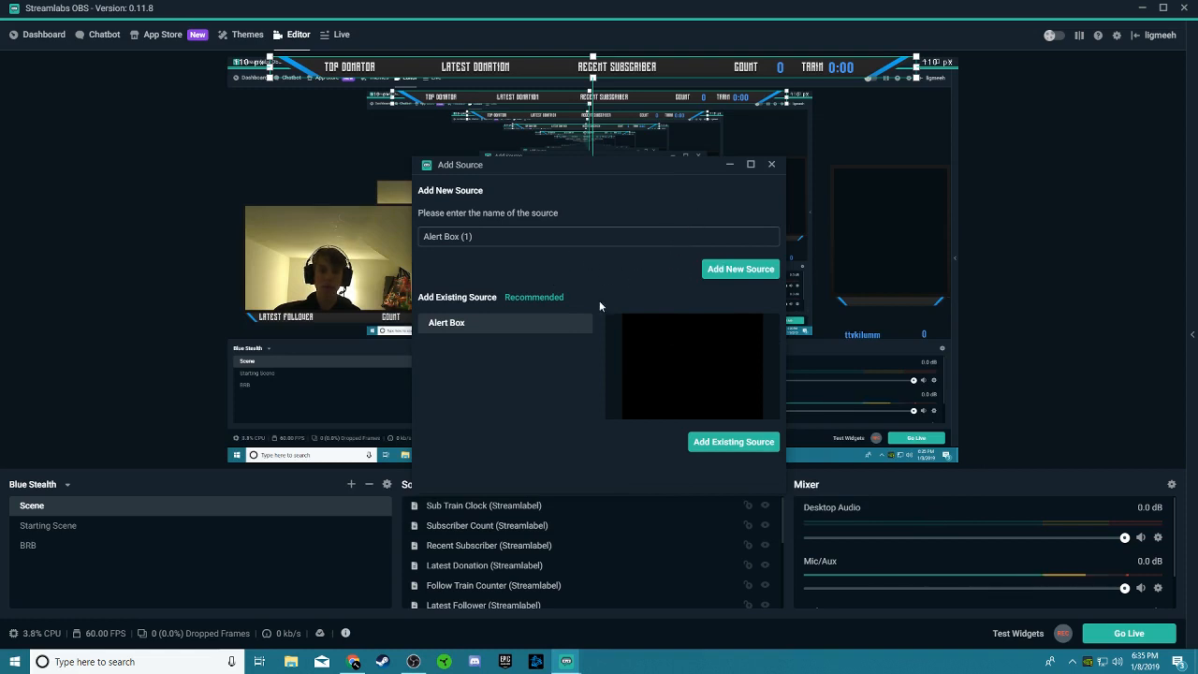
click(771, 164)
- Examine the sources of the current scene from the stream labels down to the display capture
scroll(624, 588, down, 1)
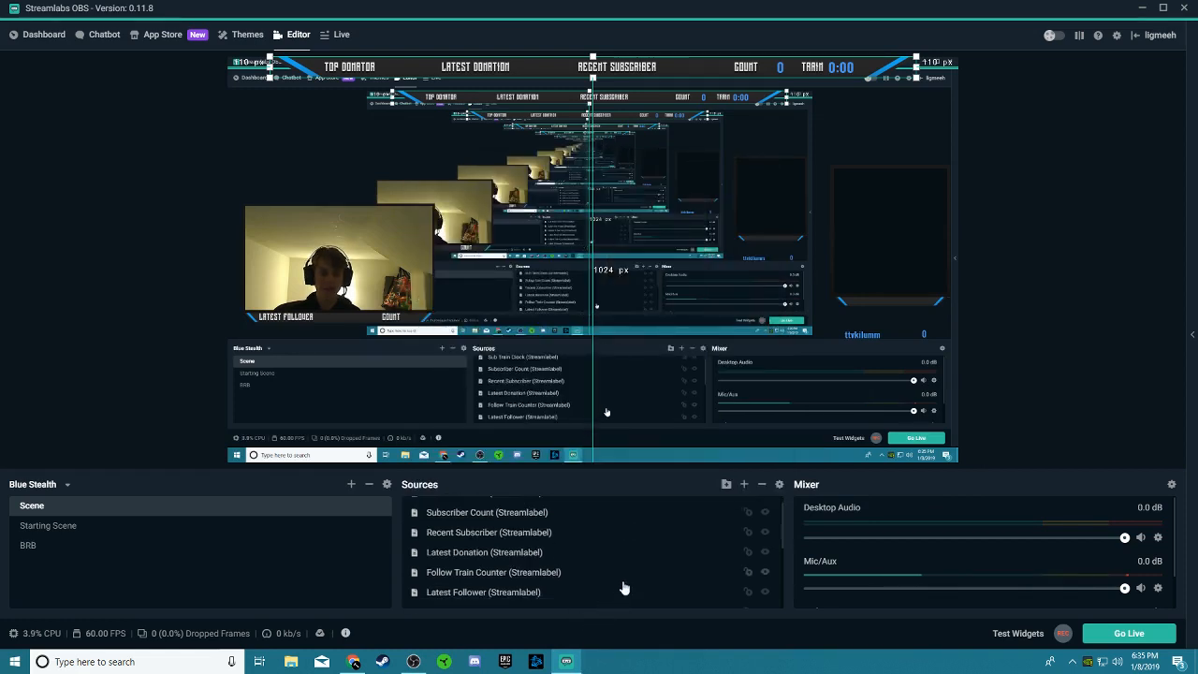
scroll(624, 588, down, 3)
scroll(629, 580, up, 2)
scroll(530, 547, up, 3)
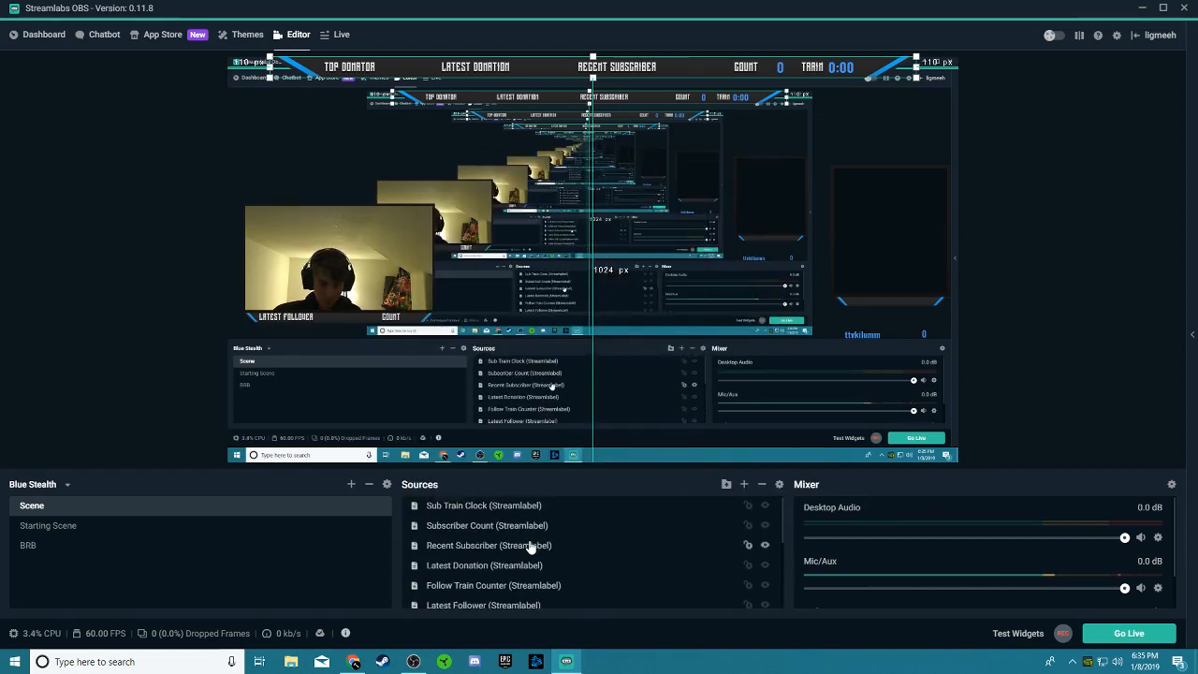
scroll(527, 547, down, 3)
scroll(515, 546, up, 1)
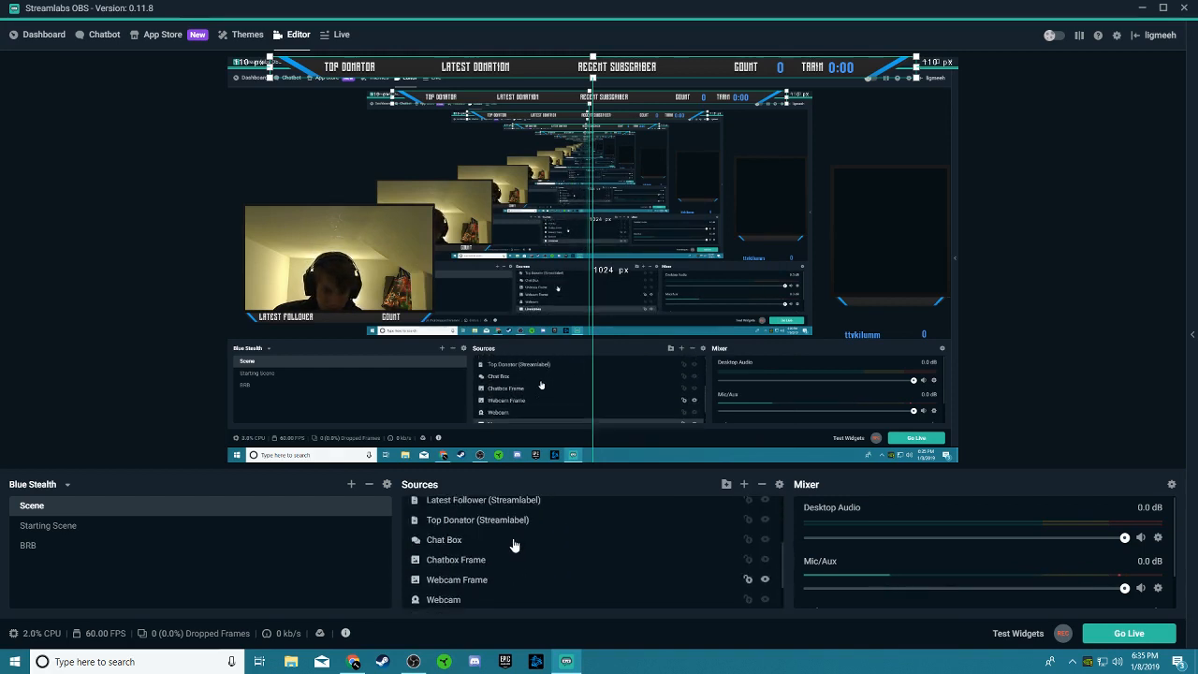
scroll(513, 545, up, 1)
click(483, 558)
click(487, 540)
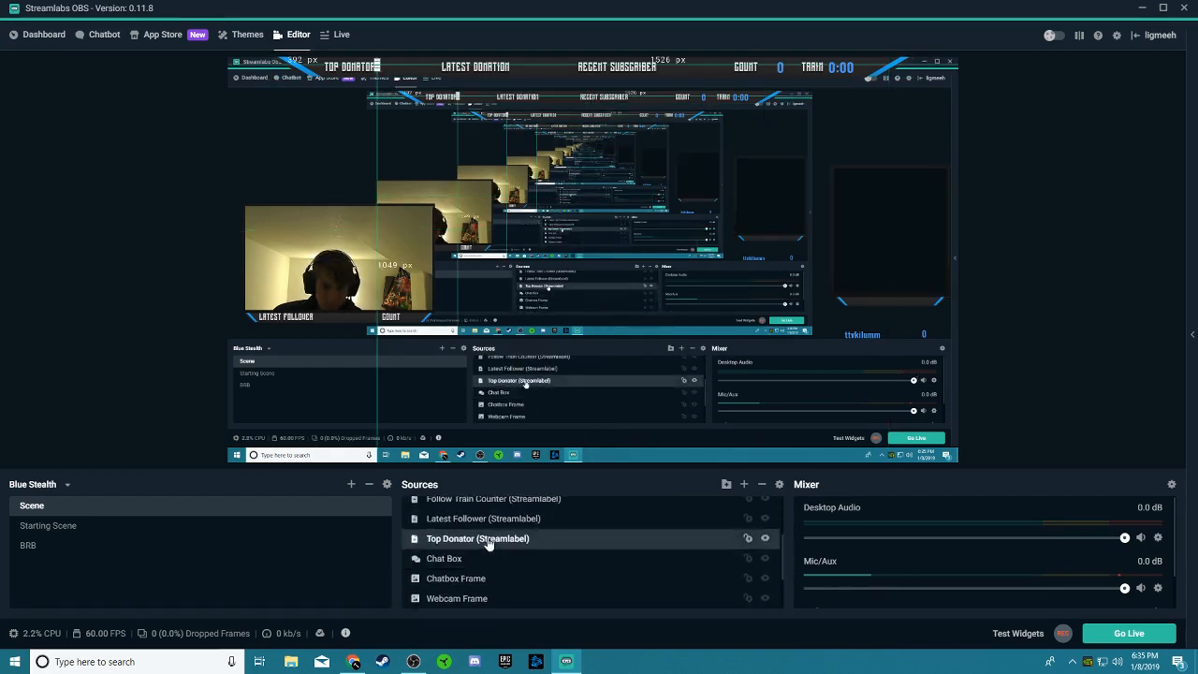
scroll(487, 543, up, 3)
scroll(496, 540, down, 5)
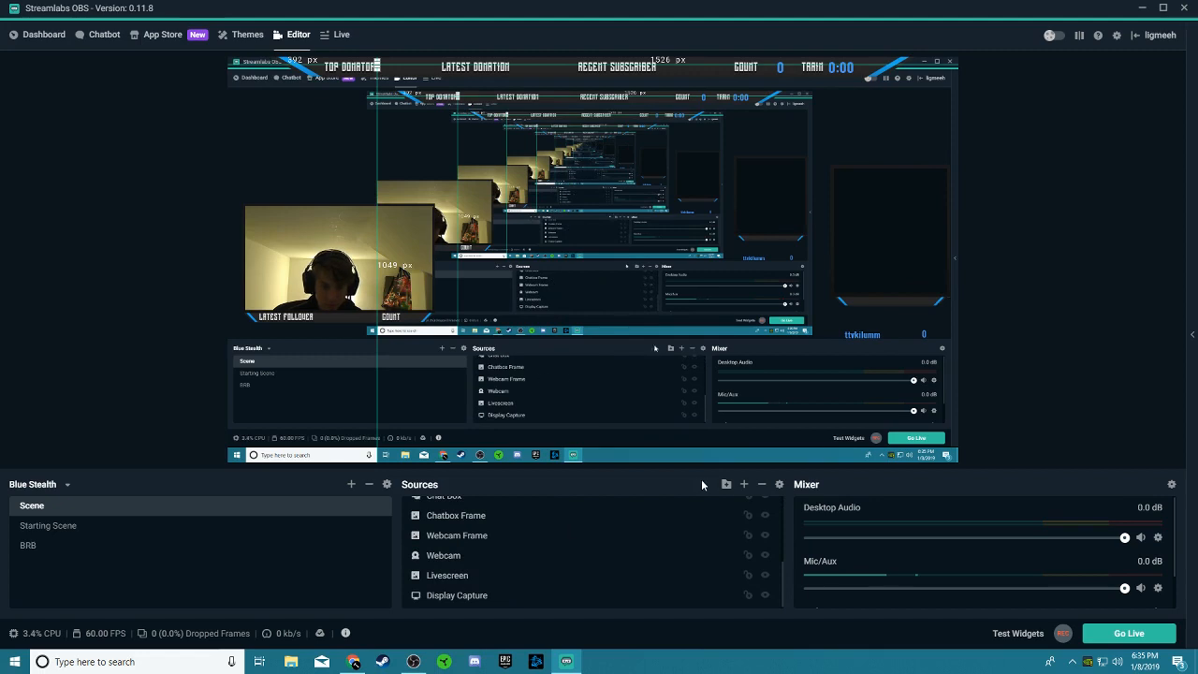
- Add the existing Alert Box widget as a source to the current scene
click(744, 484)
click(642, 315)
click(909, 511)
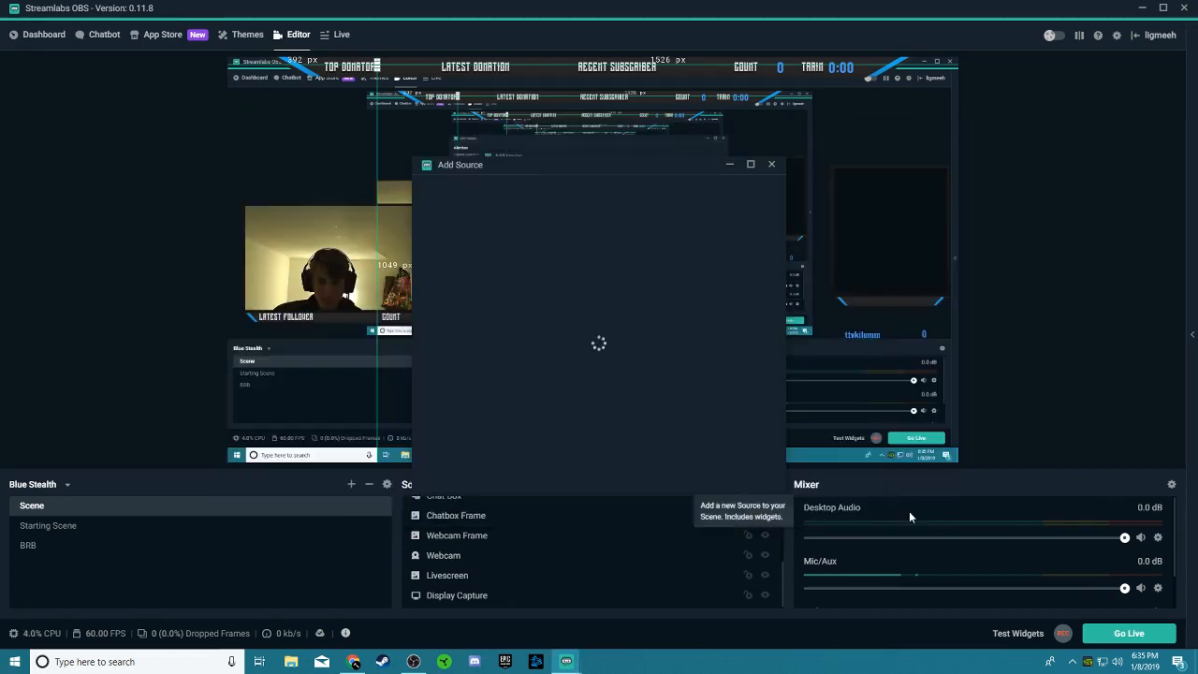
click(734, 442)
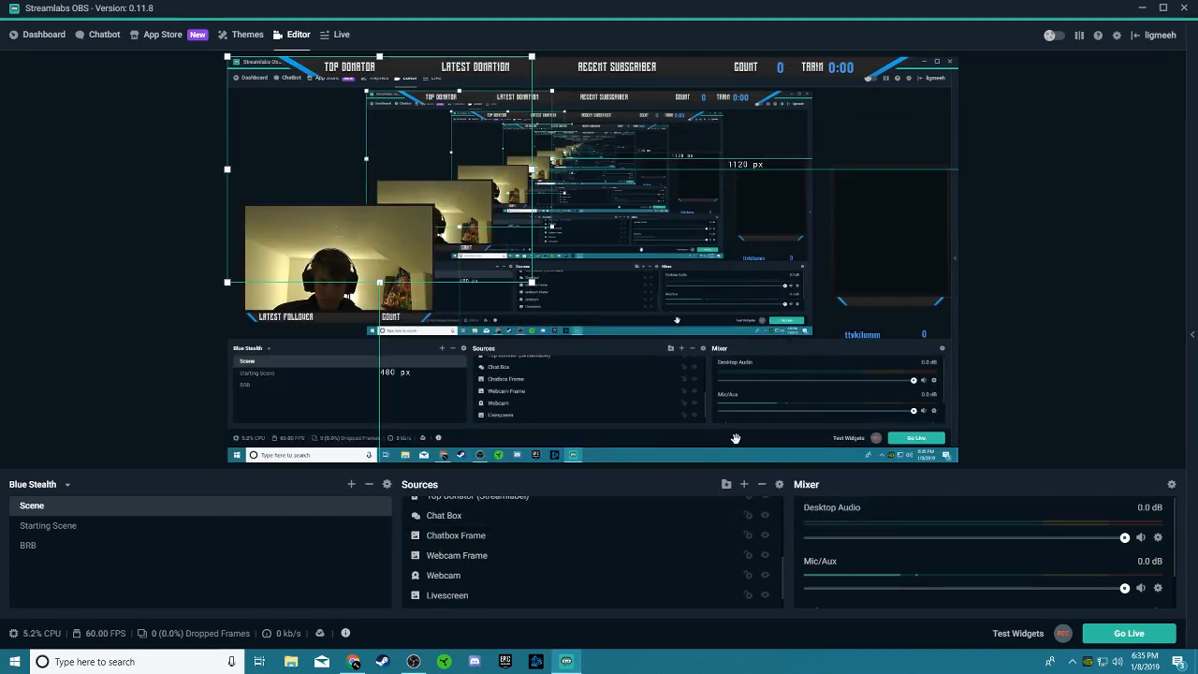
scroll(631, 530, up, 5)
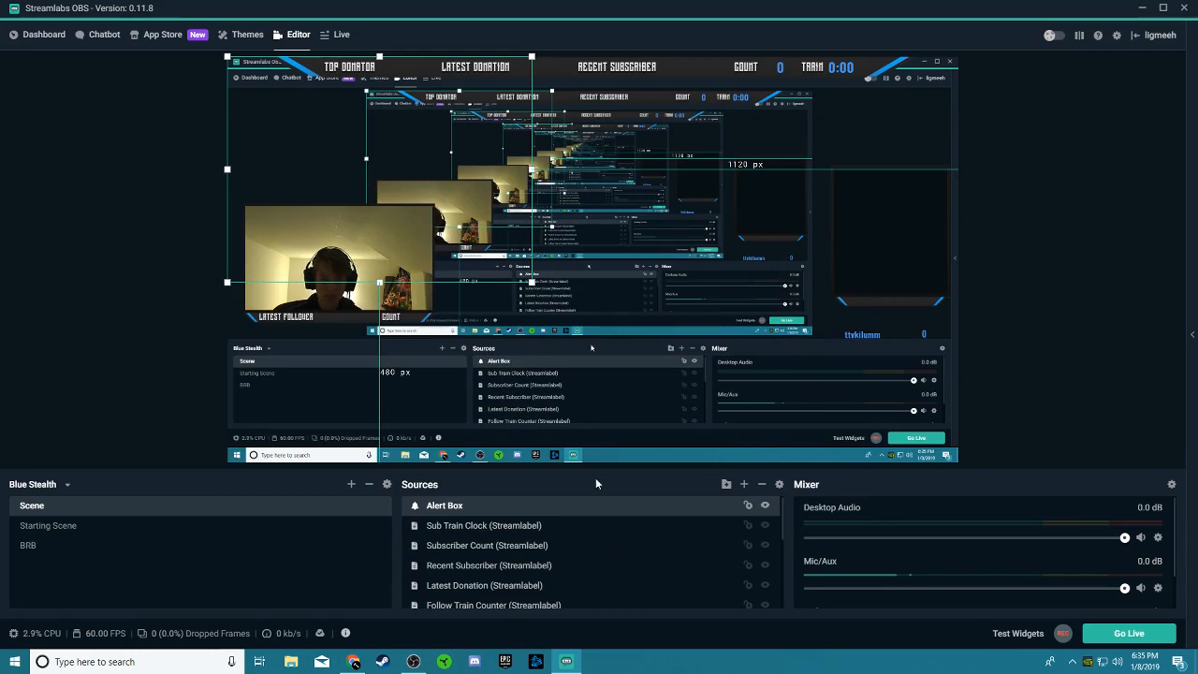
click(744, 485)
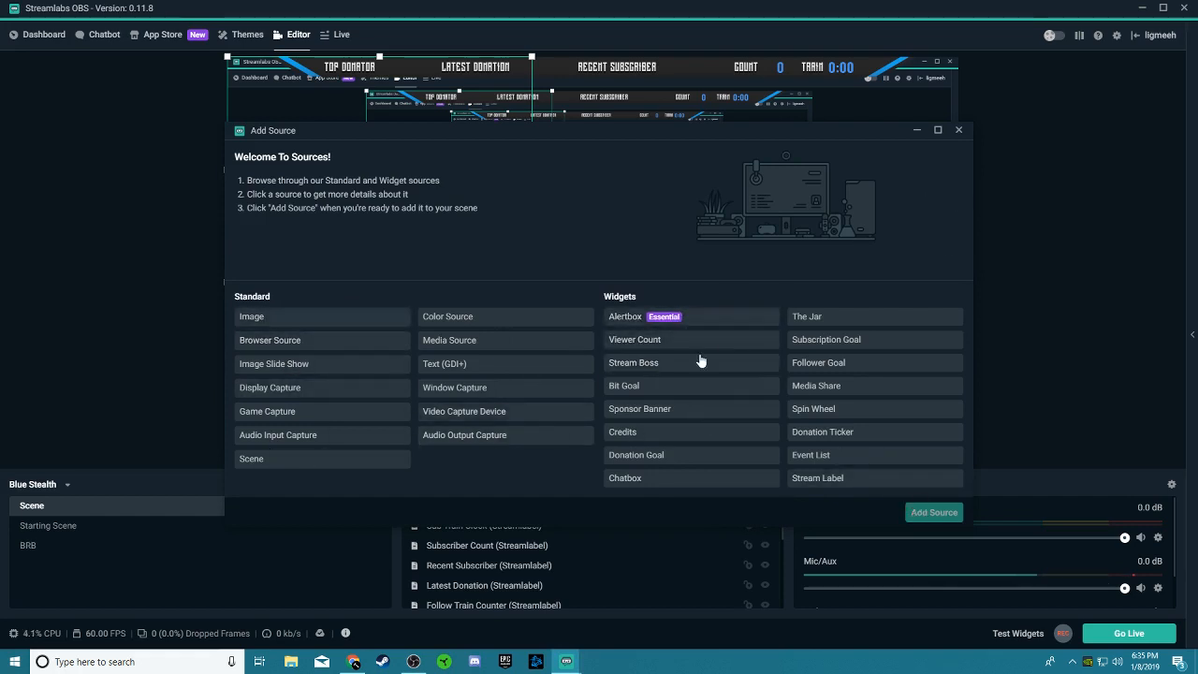
click(717, 320)
click(959, 130)
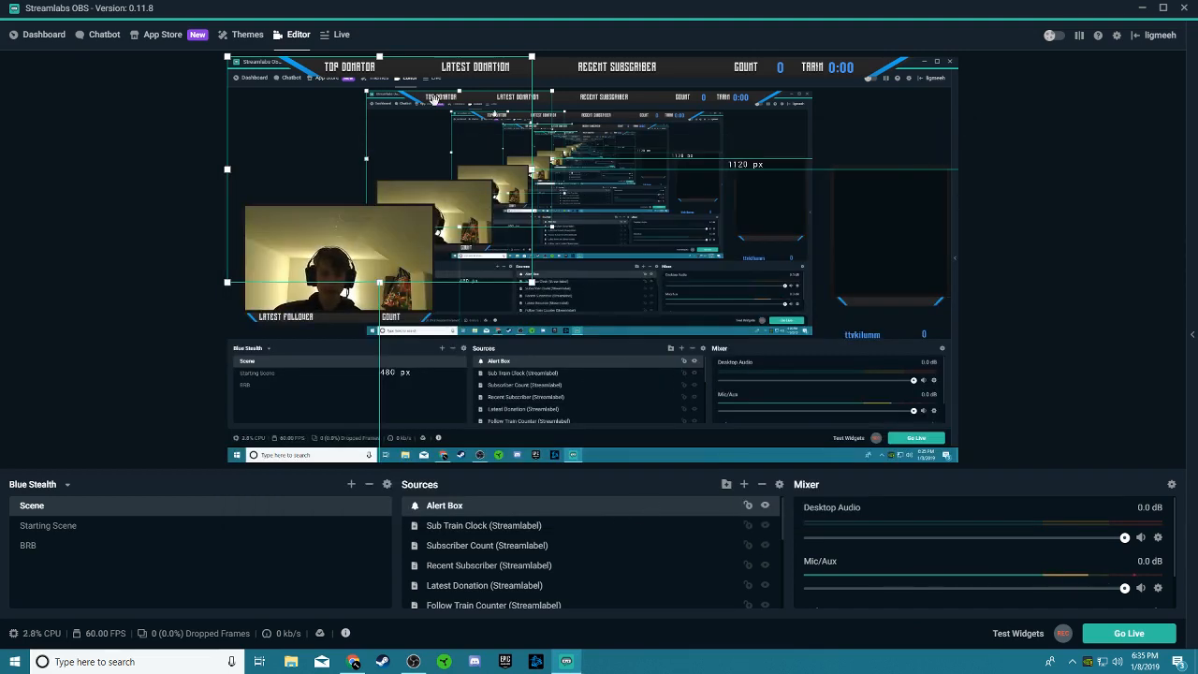
- Move the Alert Box to about 821 px from the canvas's left edge and 217 px from its top, and open its settings
drag(433, 98, 747, 181)
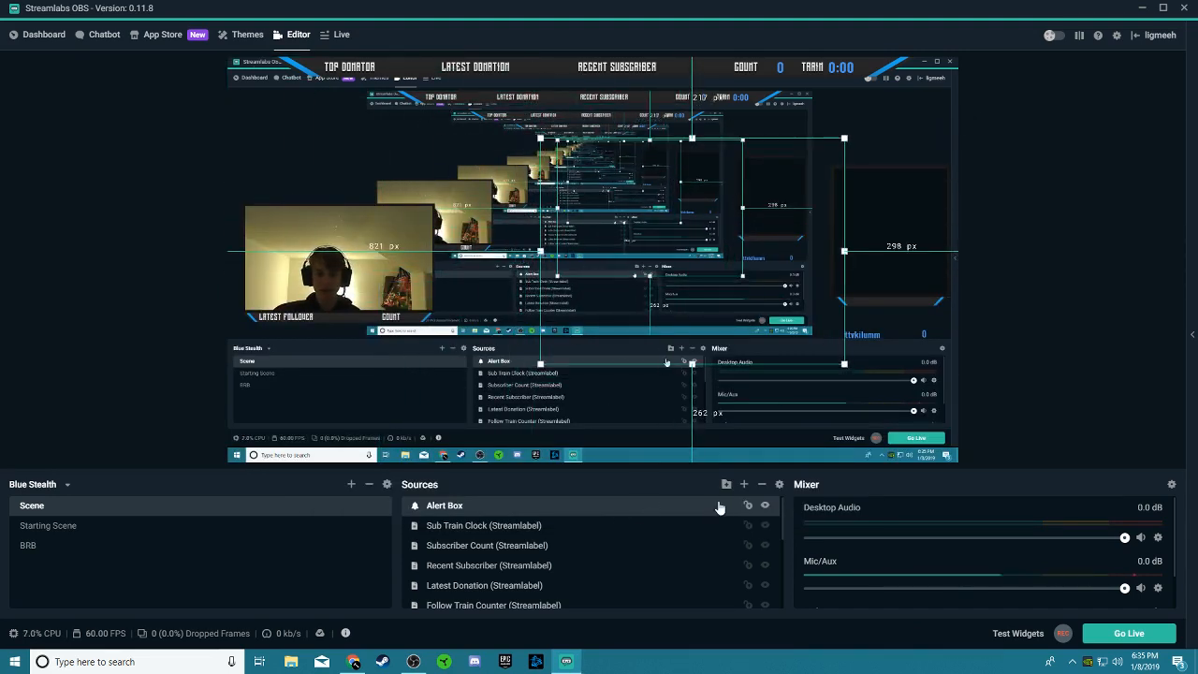
right_click(719, 506)
click(744, 470)
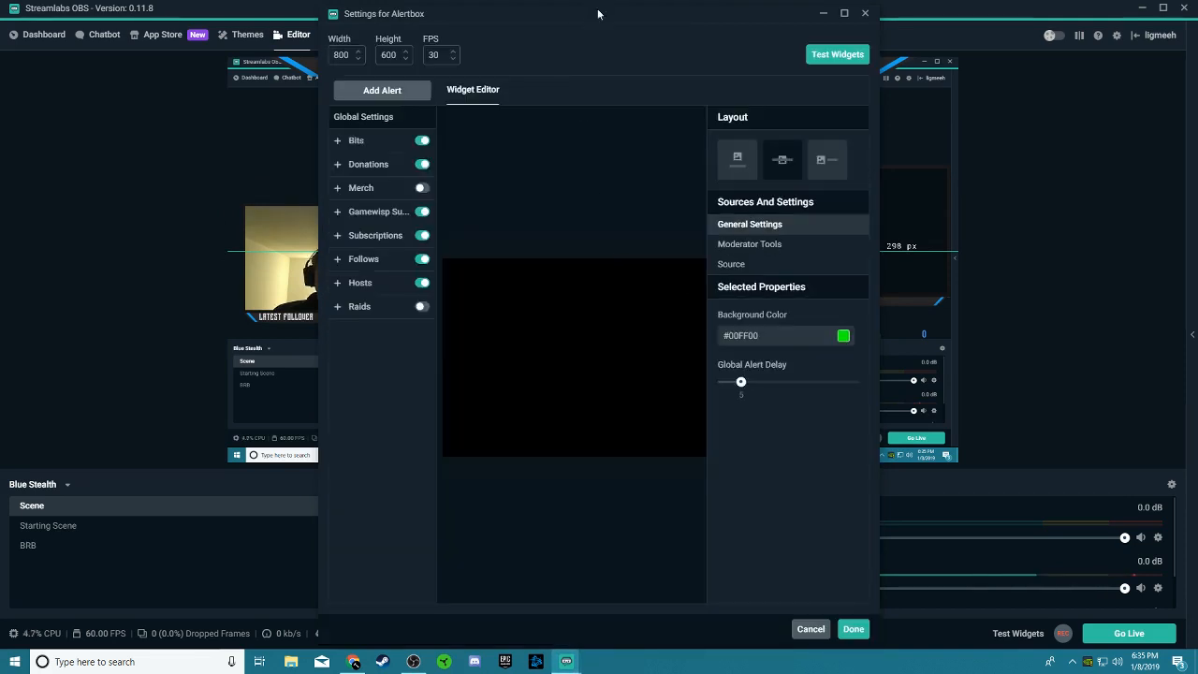
drag(598, 14, 832, 41)
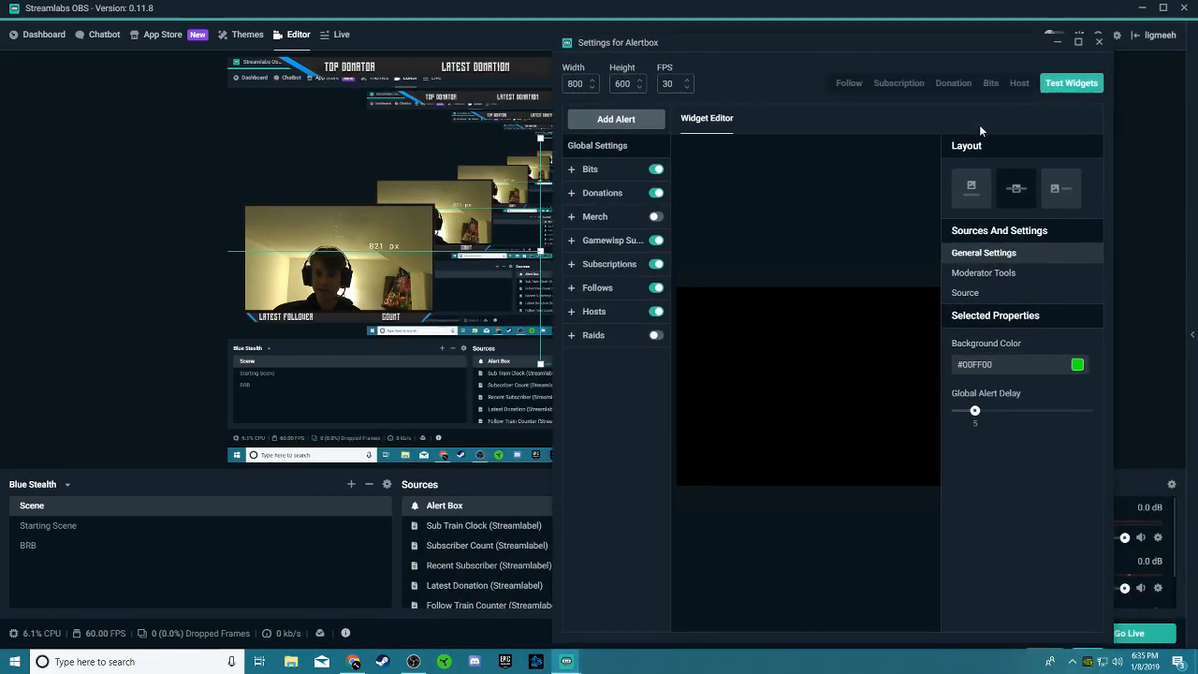
- Bring back the Alertbox settings, move the window clear of the canvas preview, and test the subscription alert
click(926, 32)
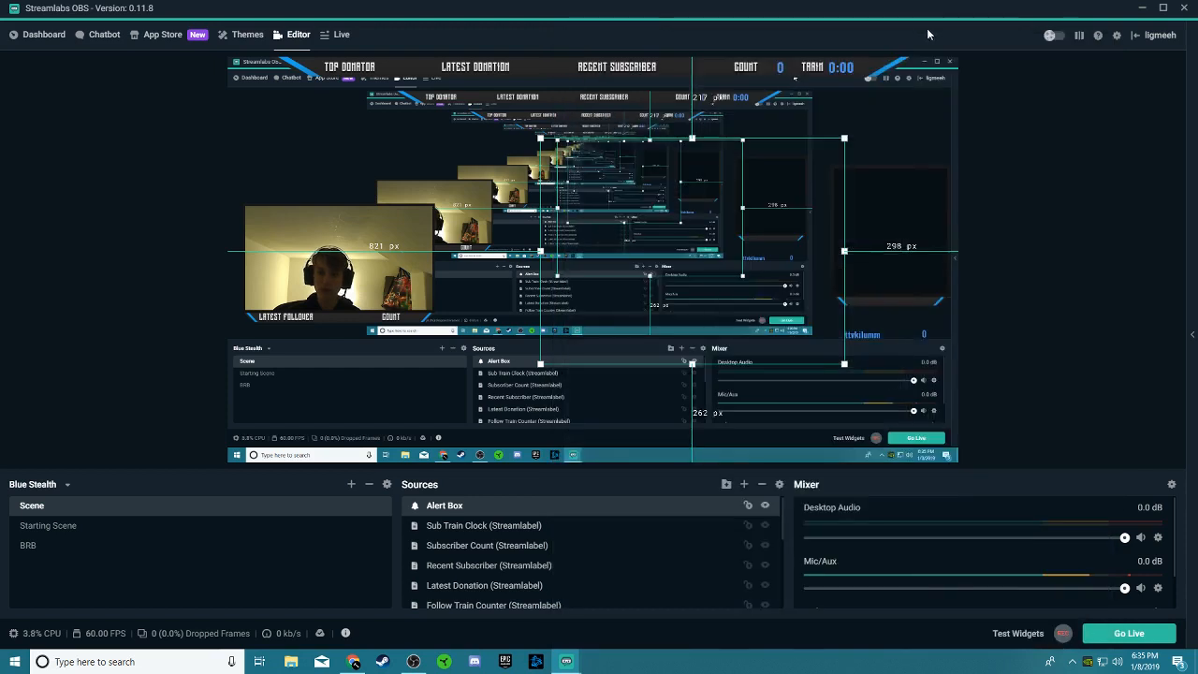
click(796, 135)
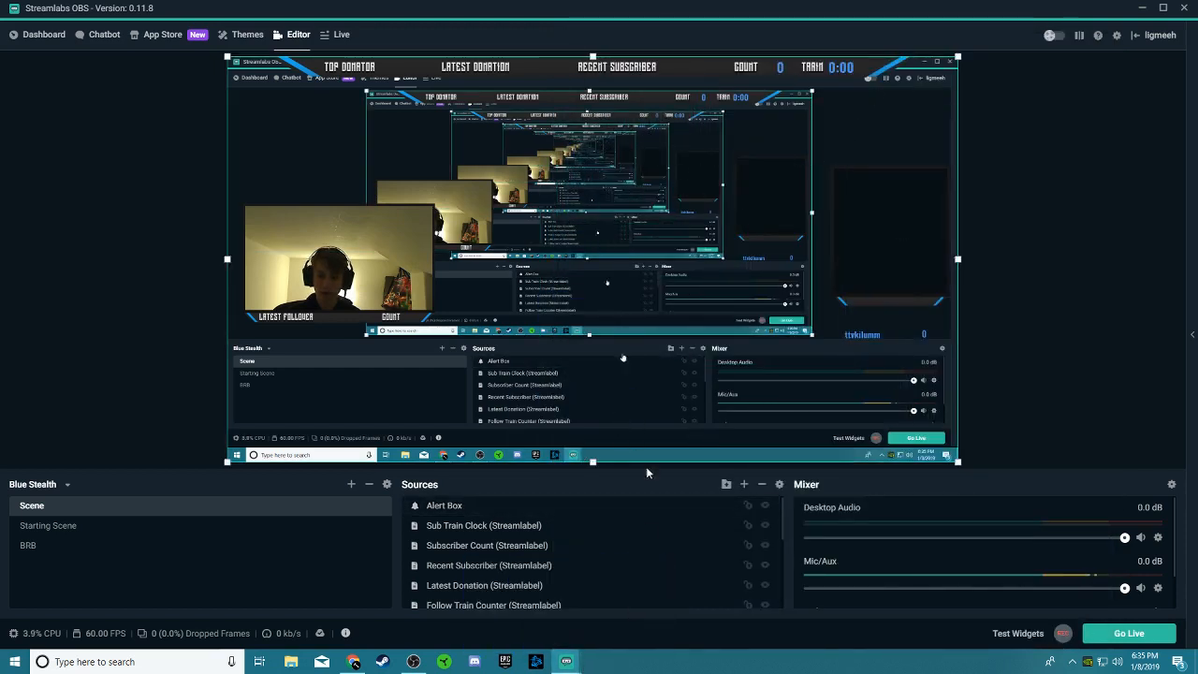
click(573, 659)
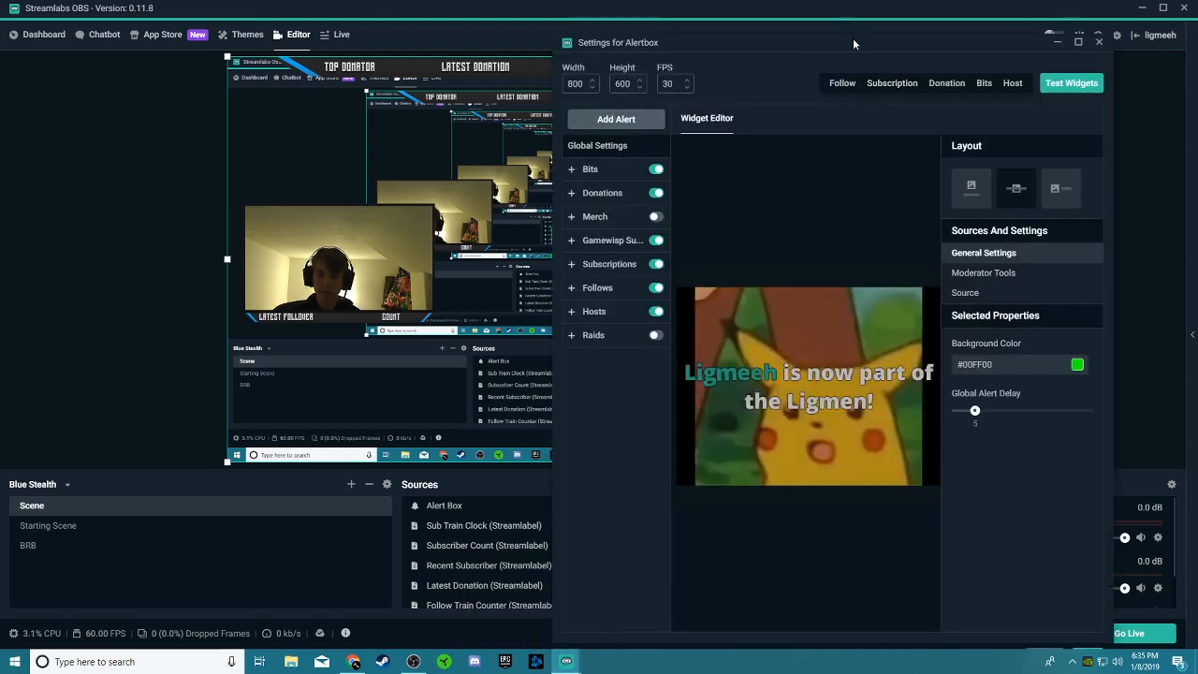
drag(853, 42, 996, 124)
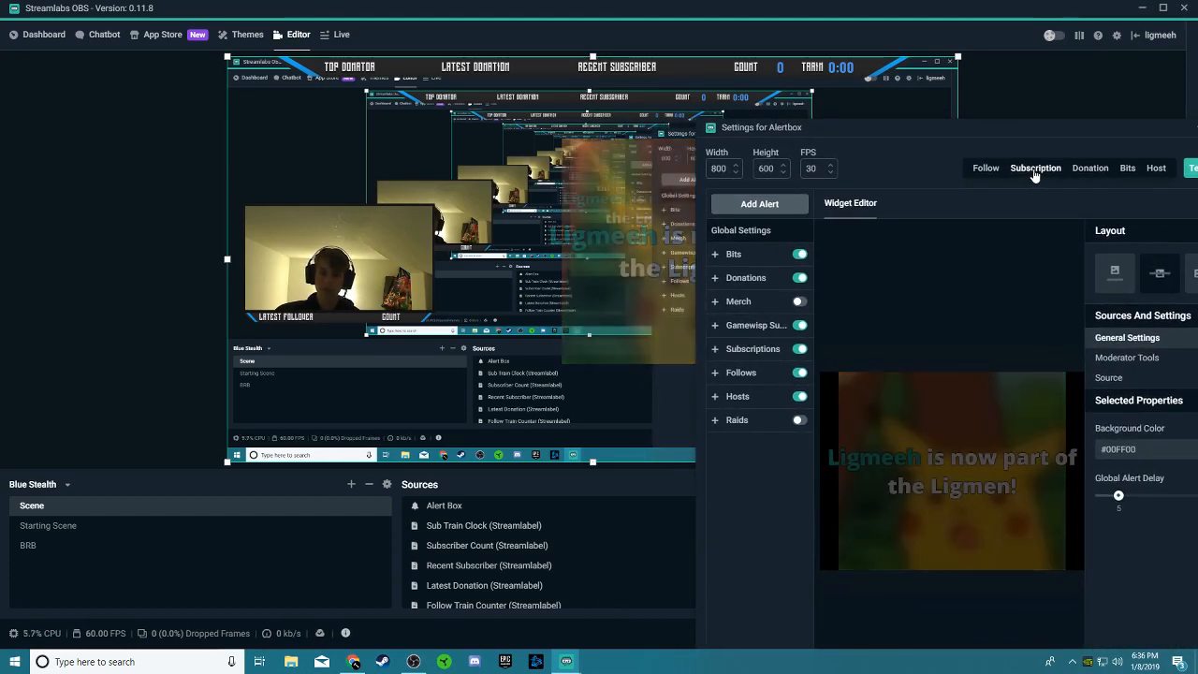
drag(1039, 137, 955, 256)
click(868, 322)
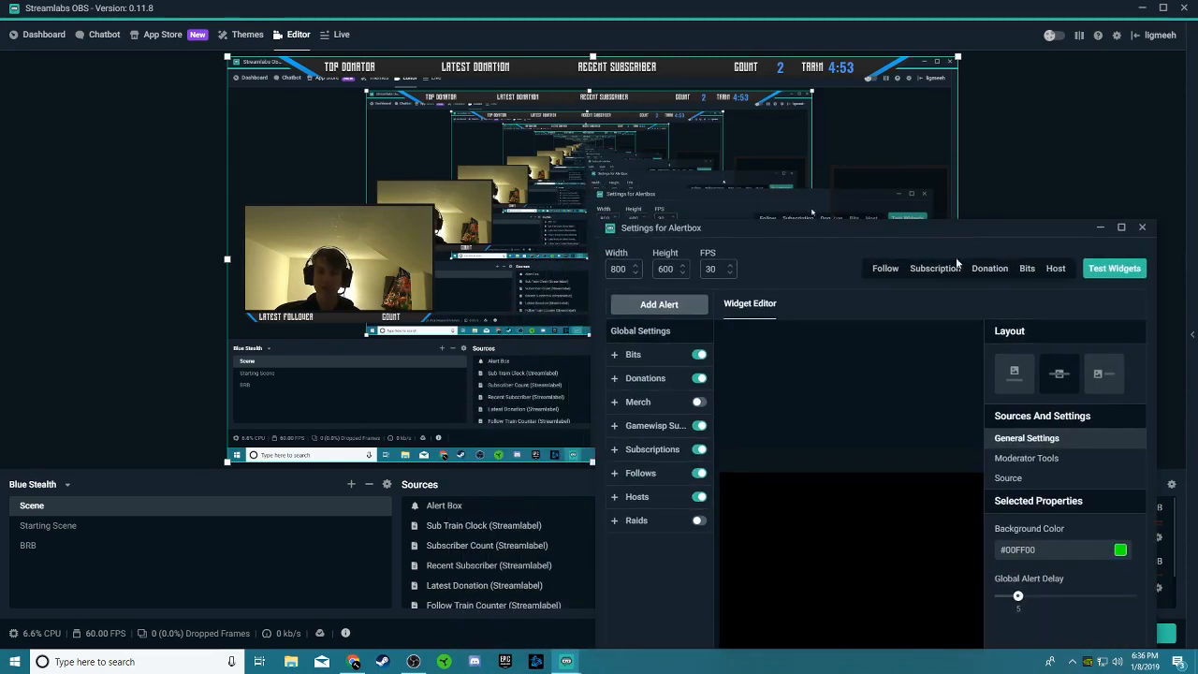
- Test the bits and host alerts, moving the Alertbox settings window aside, and close those settings
click(1027, 269)
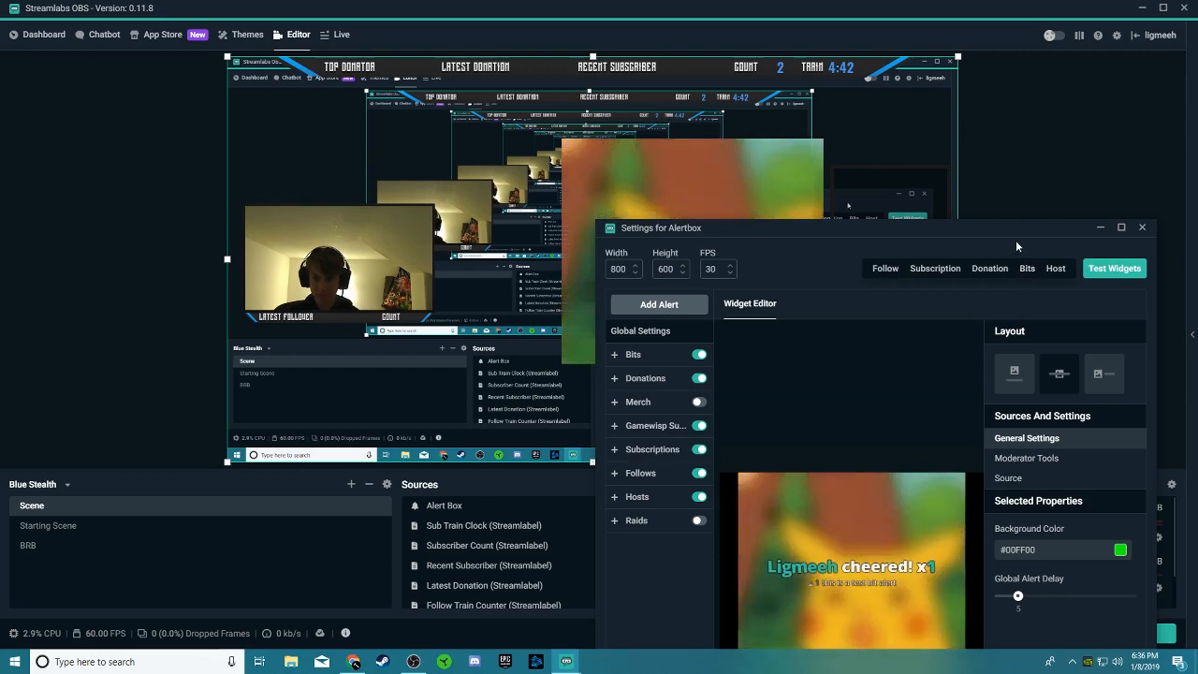
drag(1023, 232, 867, 286)
click(956, 349)
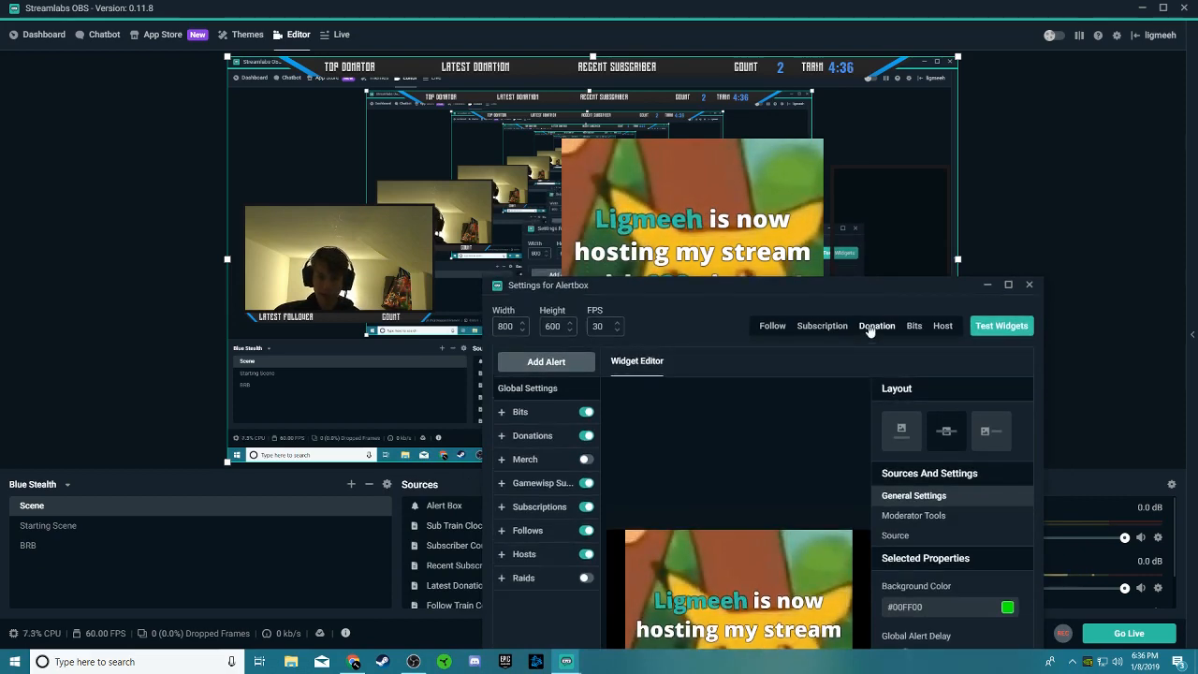
click(1028, 285)
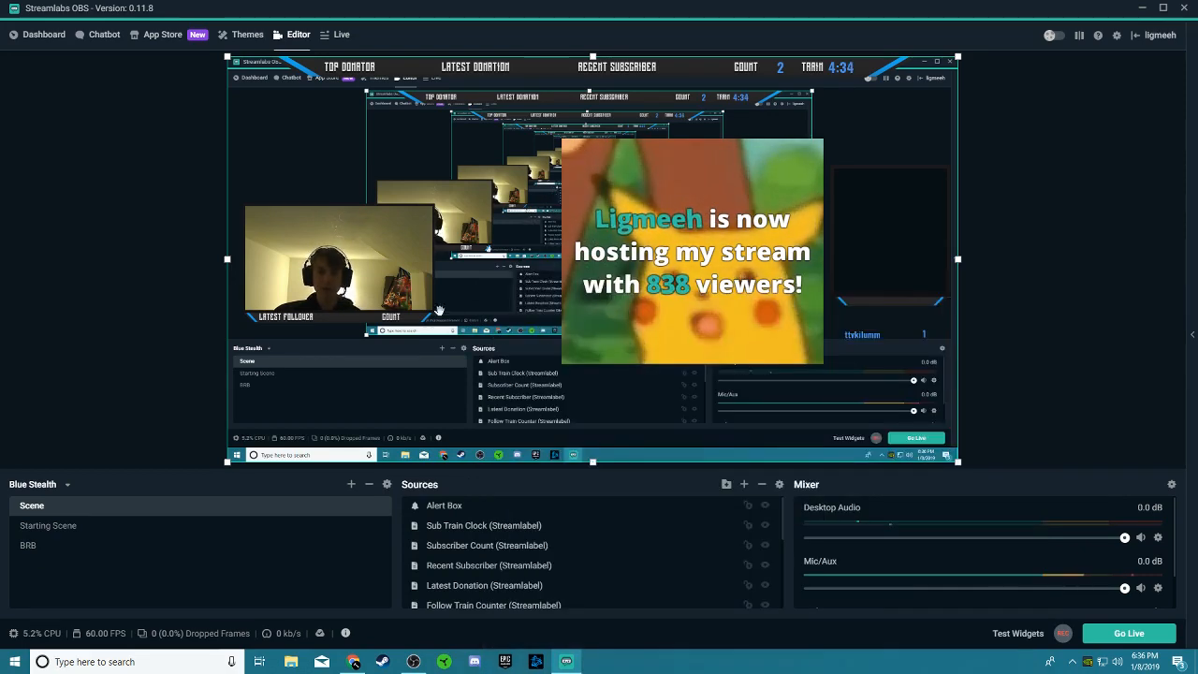
scroll(562, 554, down, 3)
scroll(588, 566, up, 3)
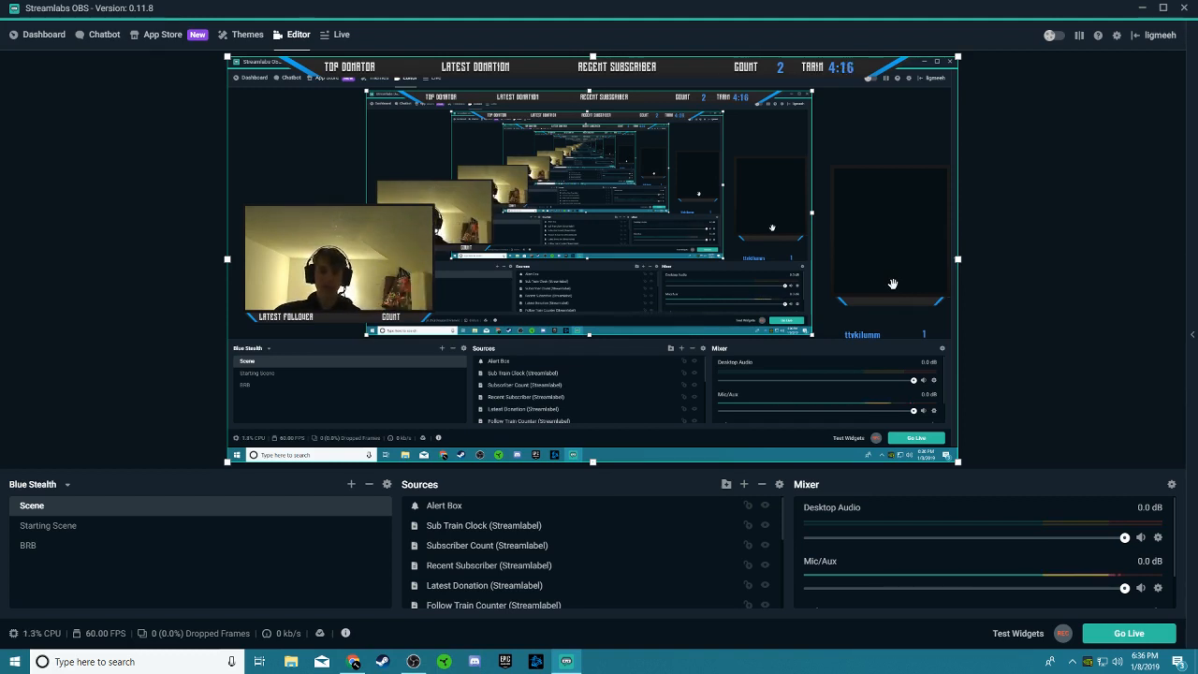
- Look over the recent events and live actions of the Live view, restoring the maximized window to a smaller size
click(332, 34)
drag(415, 6, 444, 51)
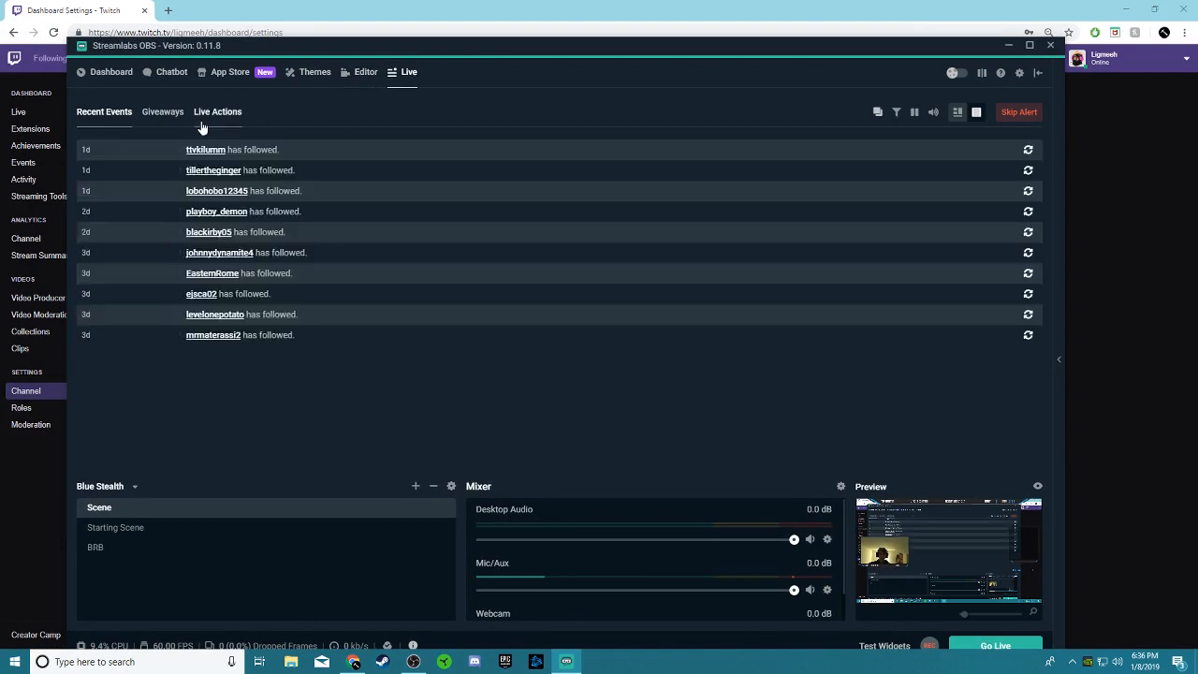
click(198, 121)
click(105, 113)
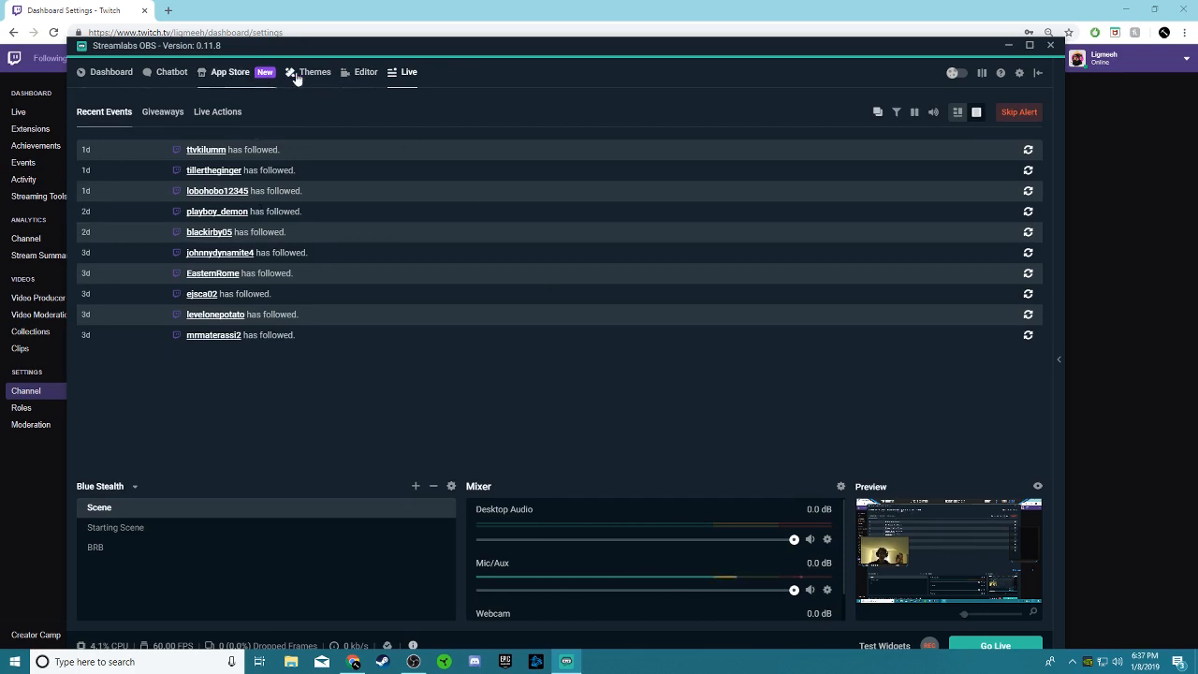
click(361, 72)
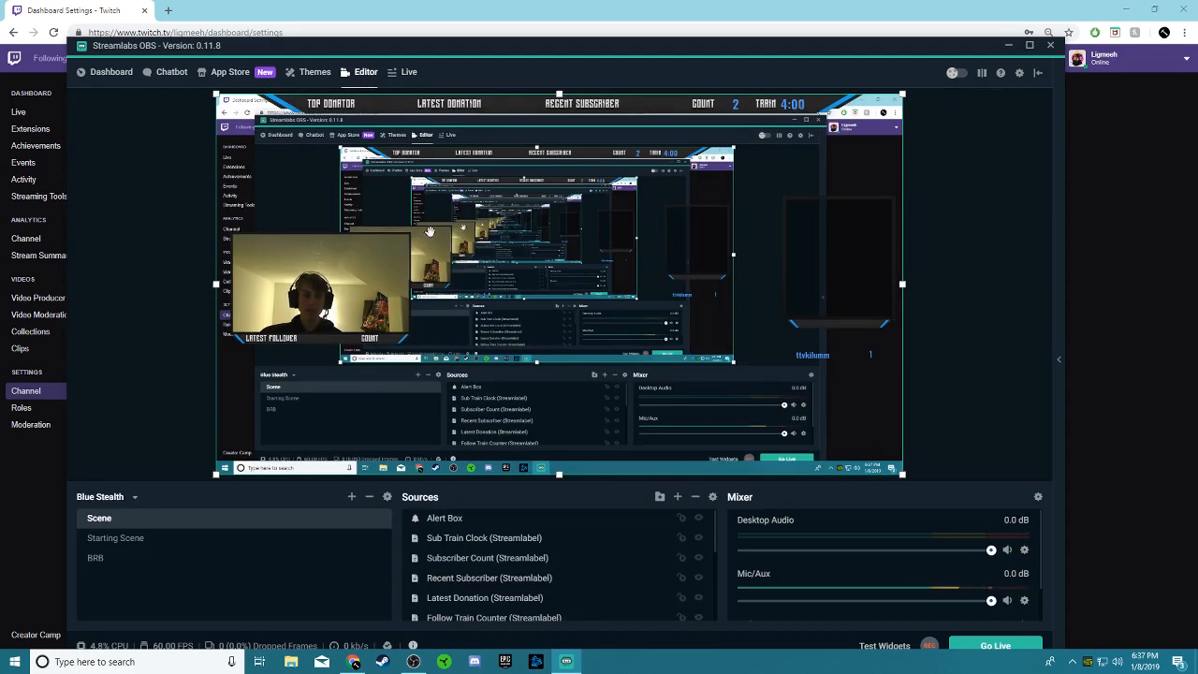
- Browse the available scene themes and return to the scene editor
click(309, 73)
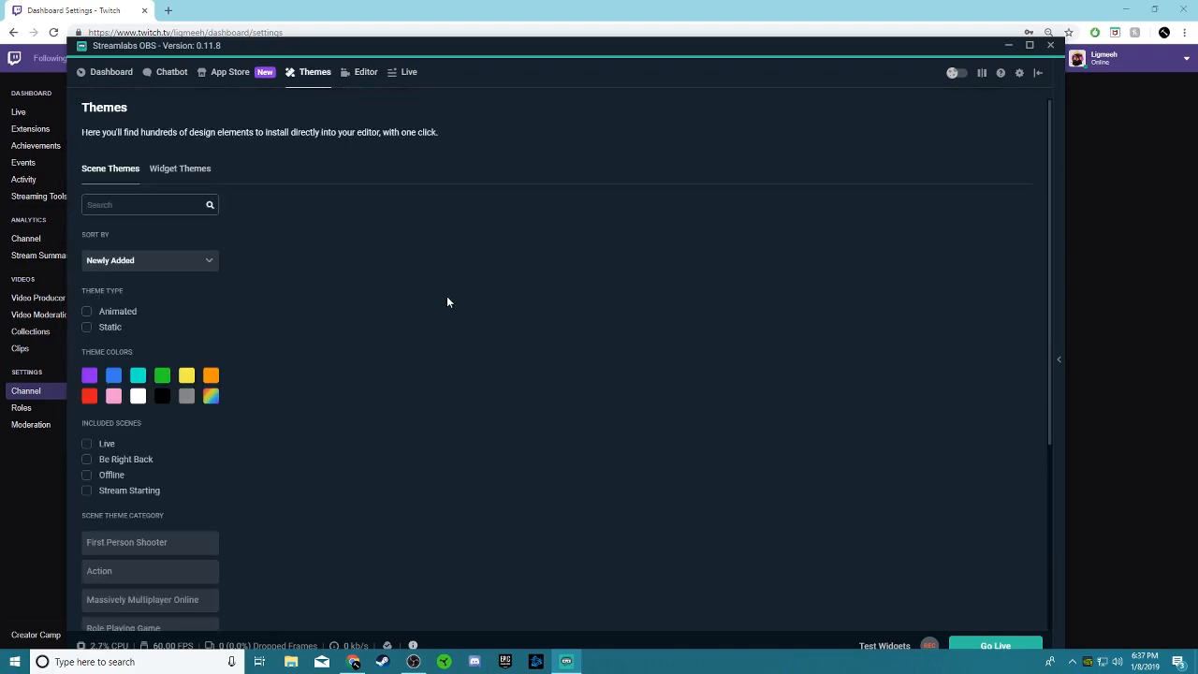
scroll(402, 344, down, 13)
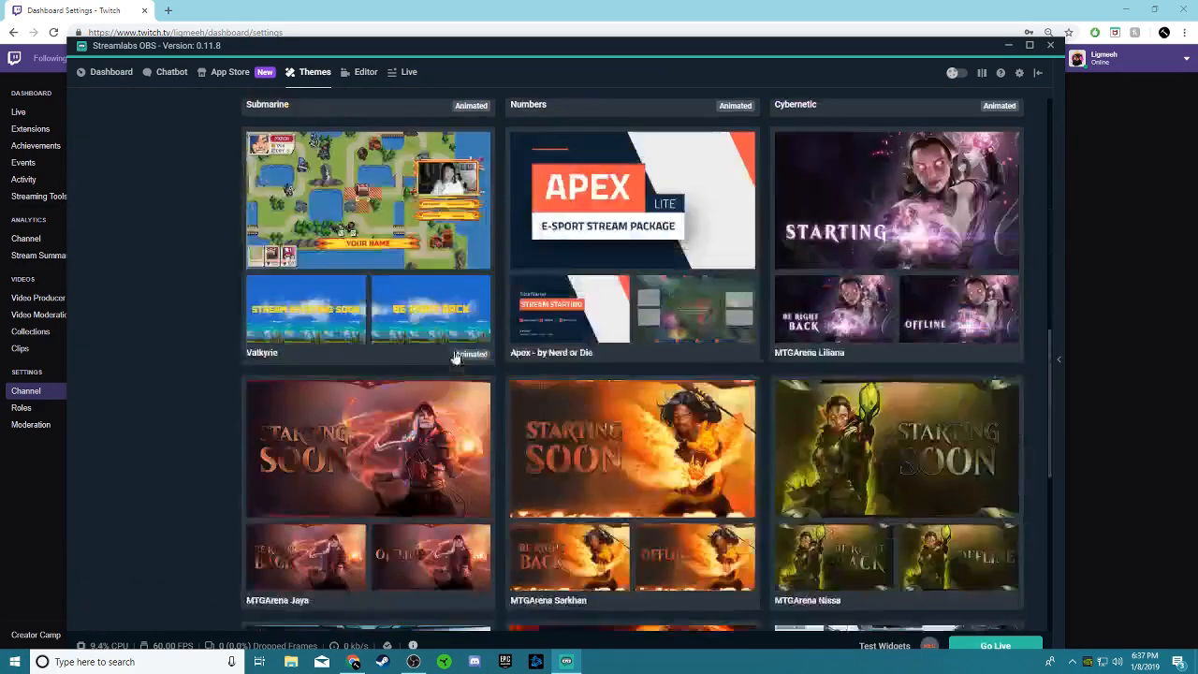
scroll(456, 354, up, 13)
click(380, 75)
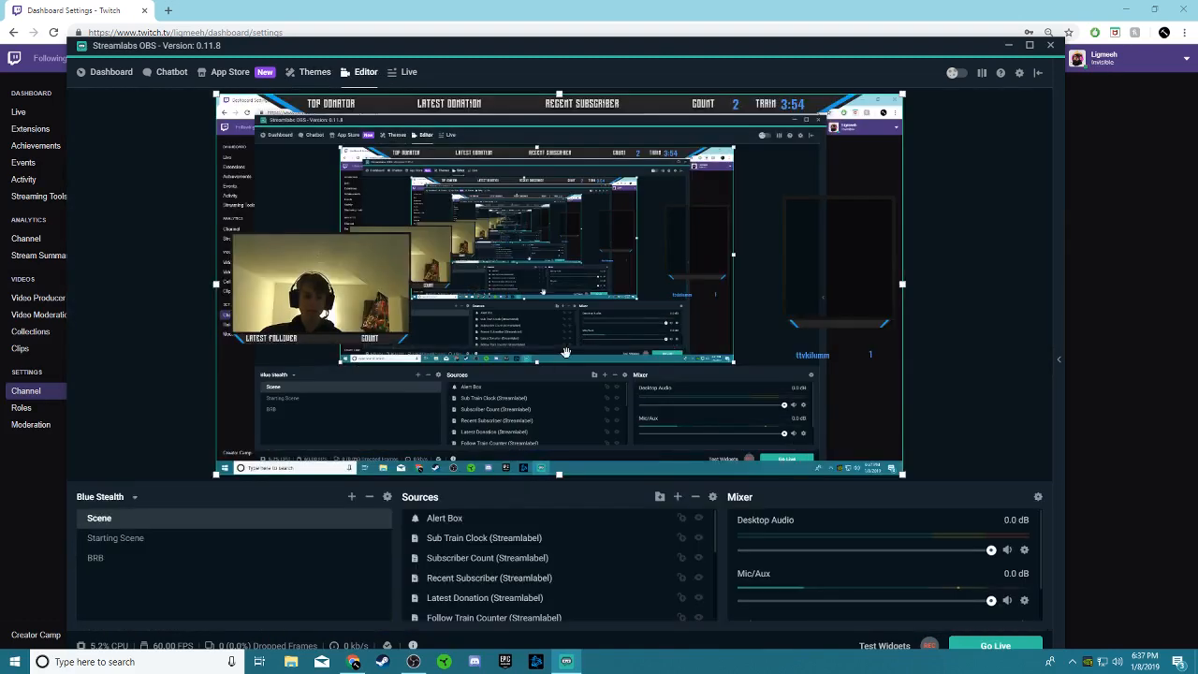
- Switch from the Blue Stealth scene collection to the Untitled collection
click(105, 498)
scroll(126, 588, down, 2)
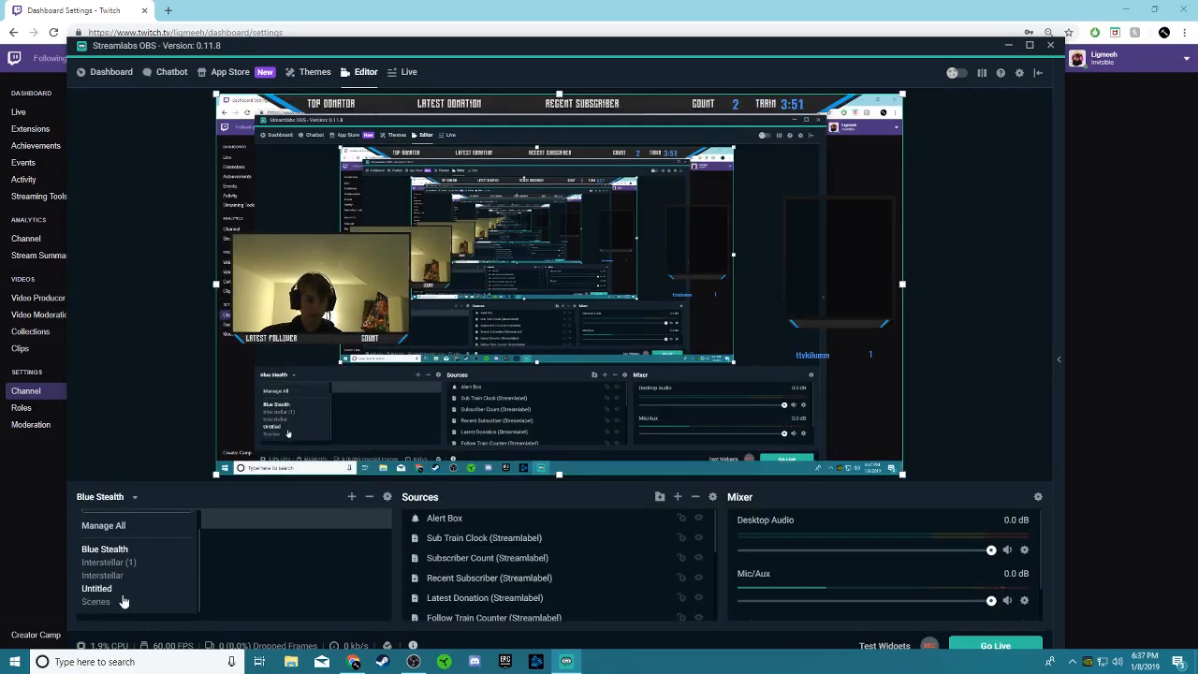
click(97, 588)
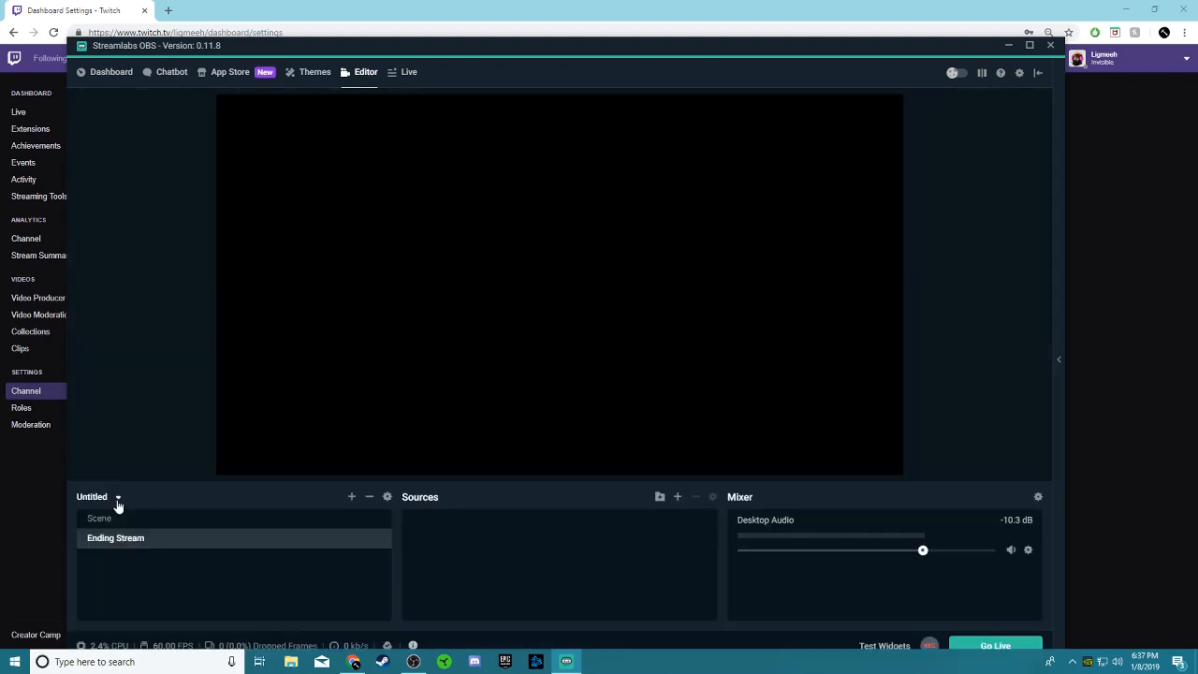
- Remove the scene named Scene from the Untitled collection and add a scene named New Scene
click(161, 521)
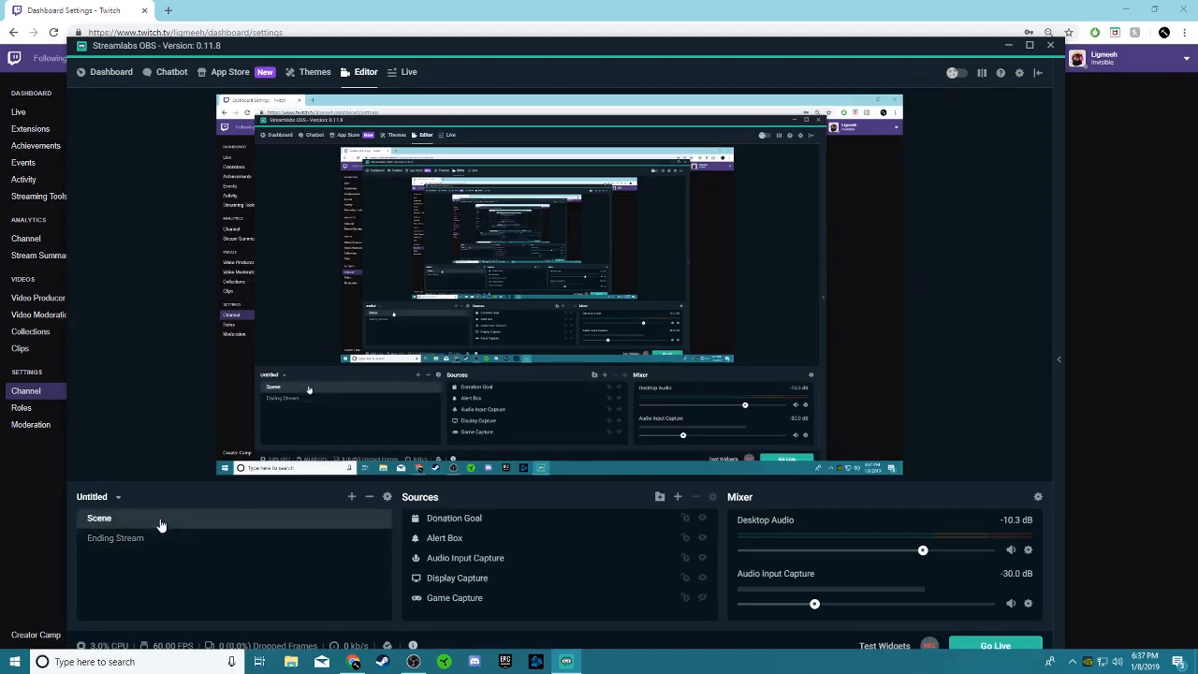
right_click(166, 525)
click(197, 564)
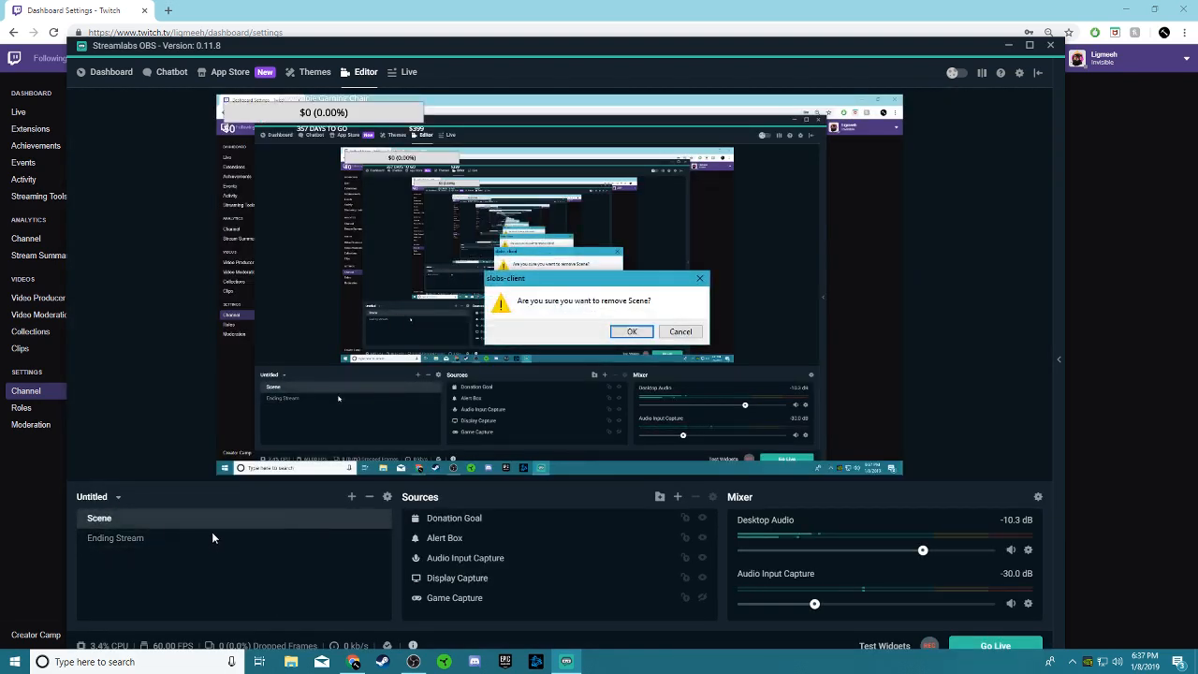
click(633, 333)
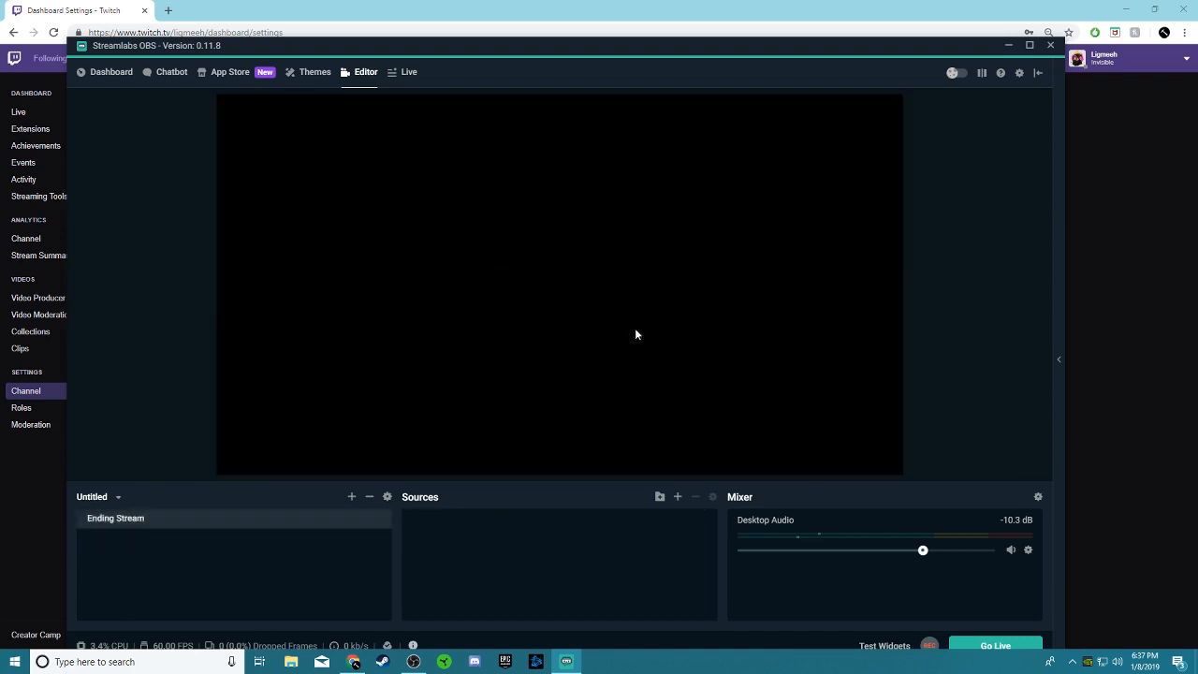
click(353, 497)
click(663, 412)
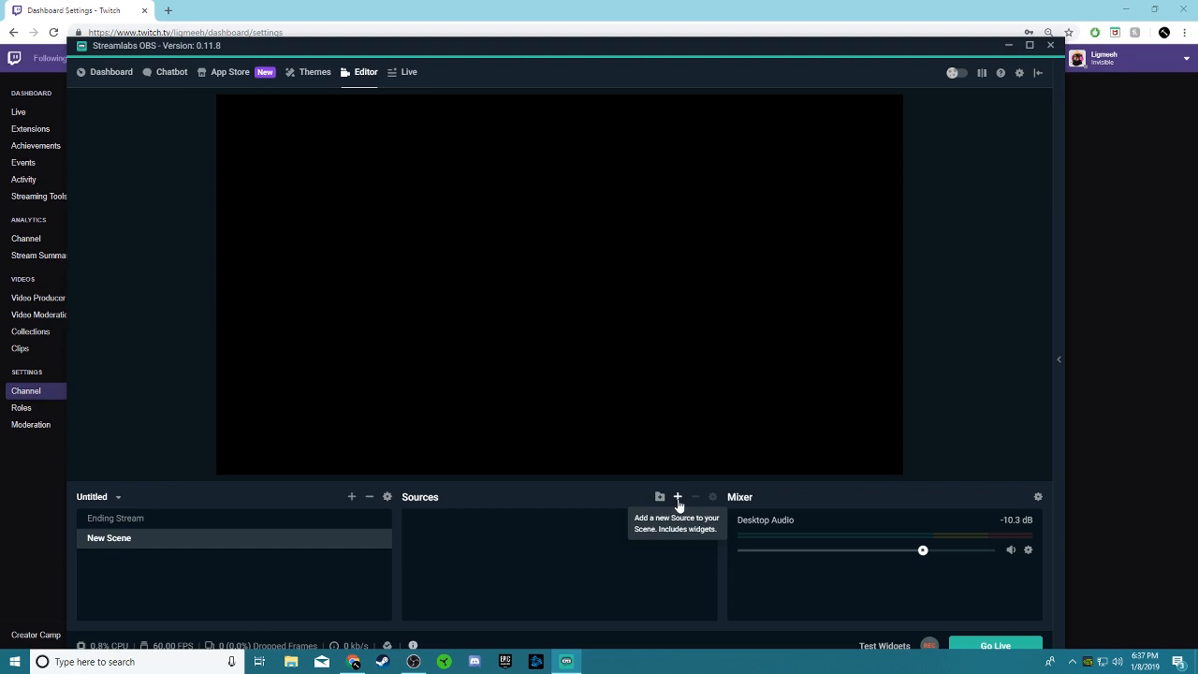
- Add a new Display Capture source to New Scene, capturing Display 0 with the cursor
click(678, 497)
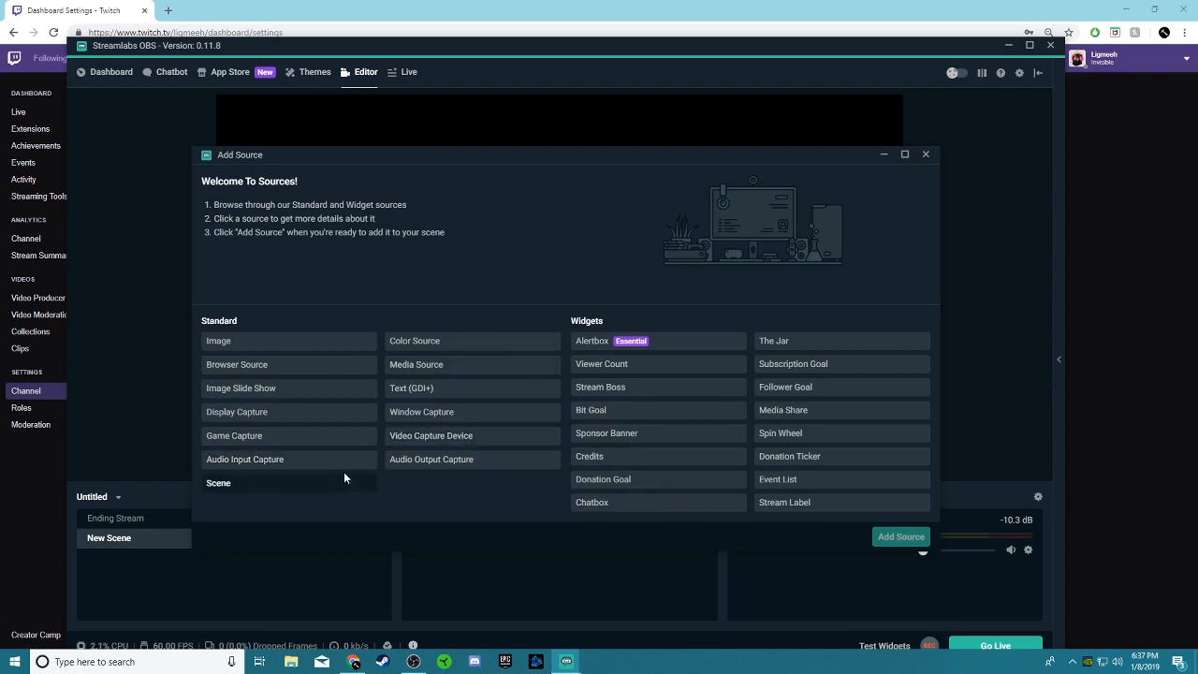
click(303, 418)
click(924, 541)
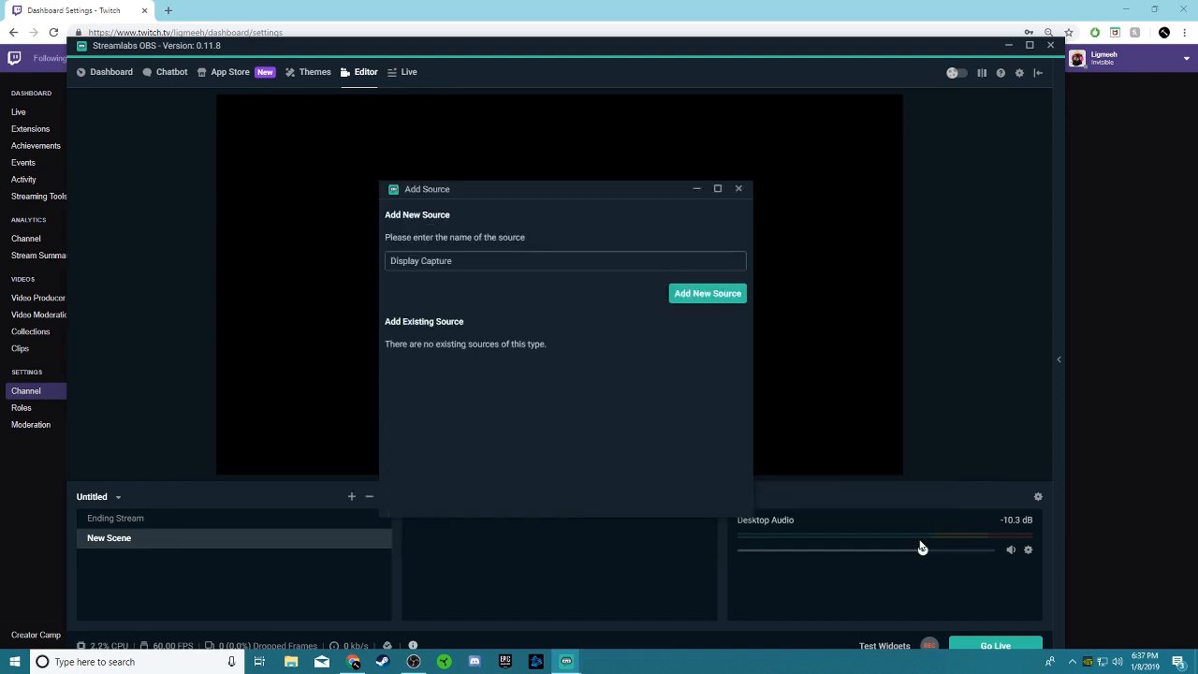
click(697, 293)
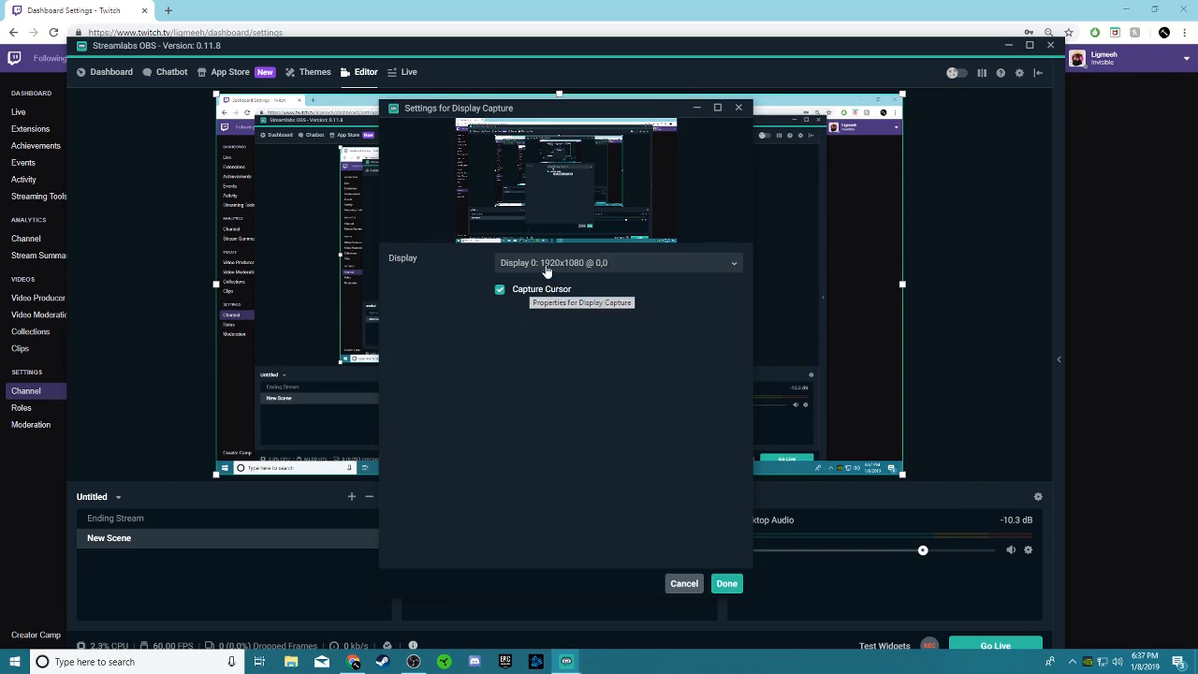
click(727, 583)
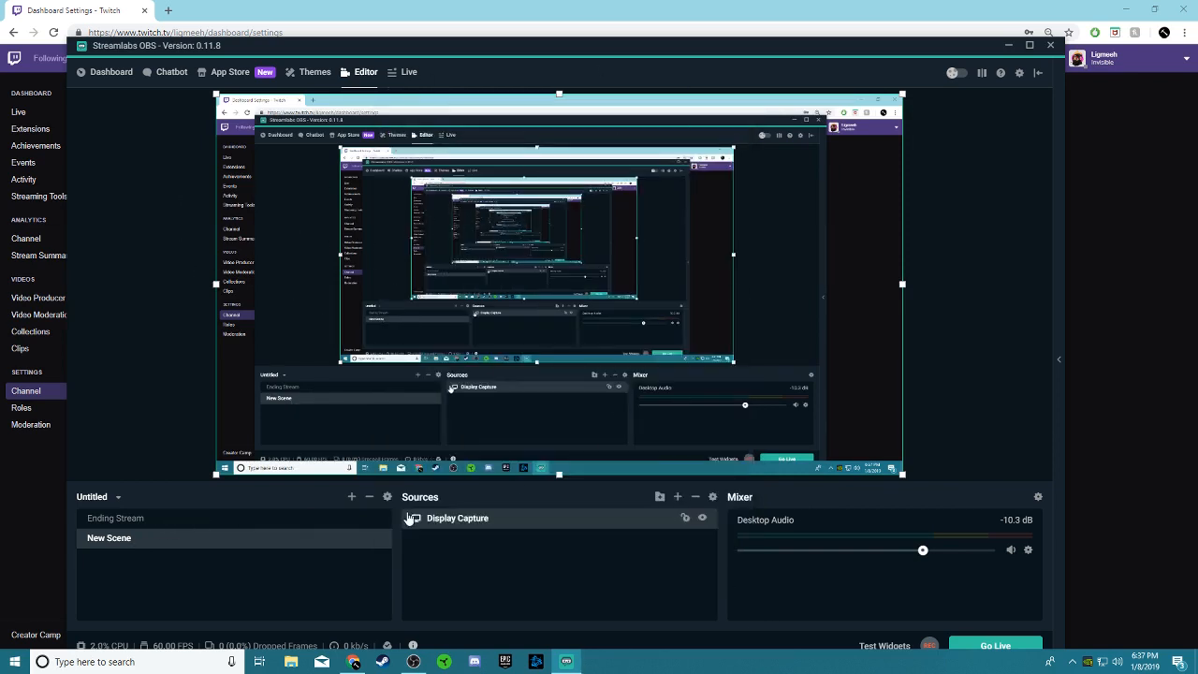
- Add a new Video Capture Device source that uses the USB Video Device
click(678, 497)
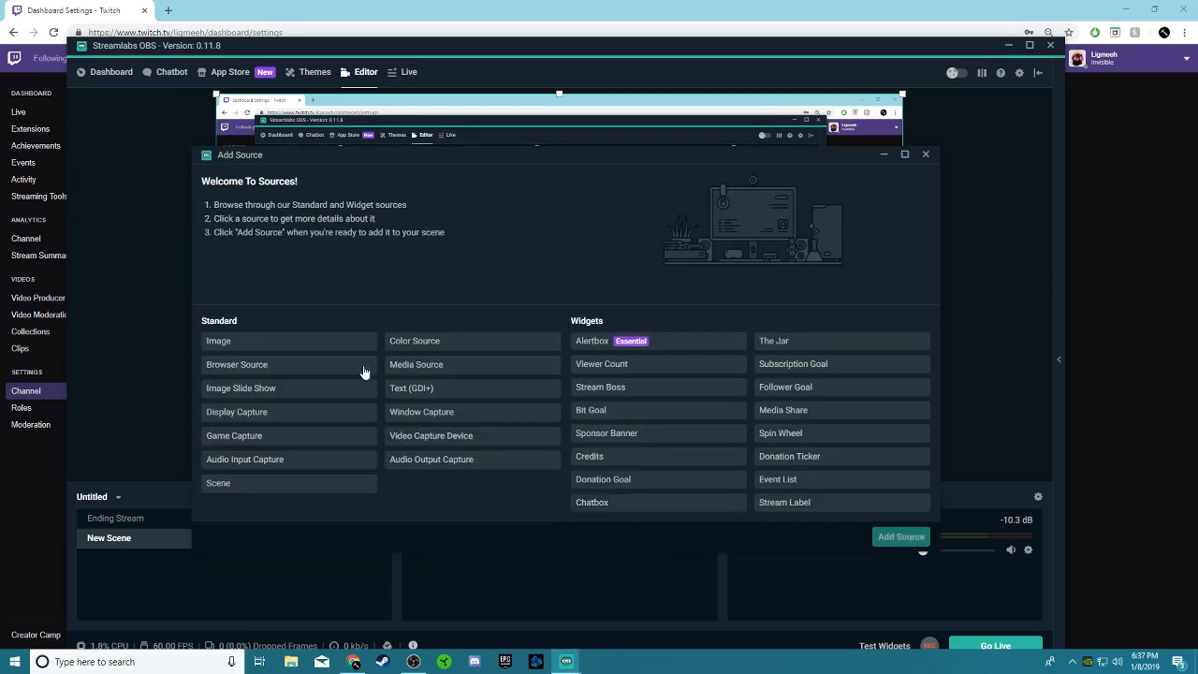
click(463, 438)
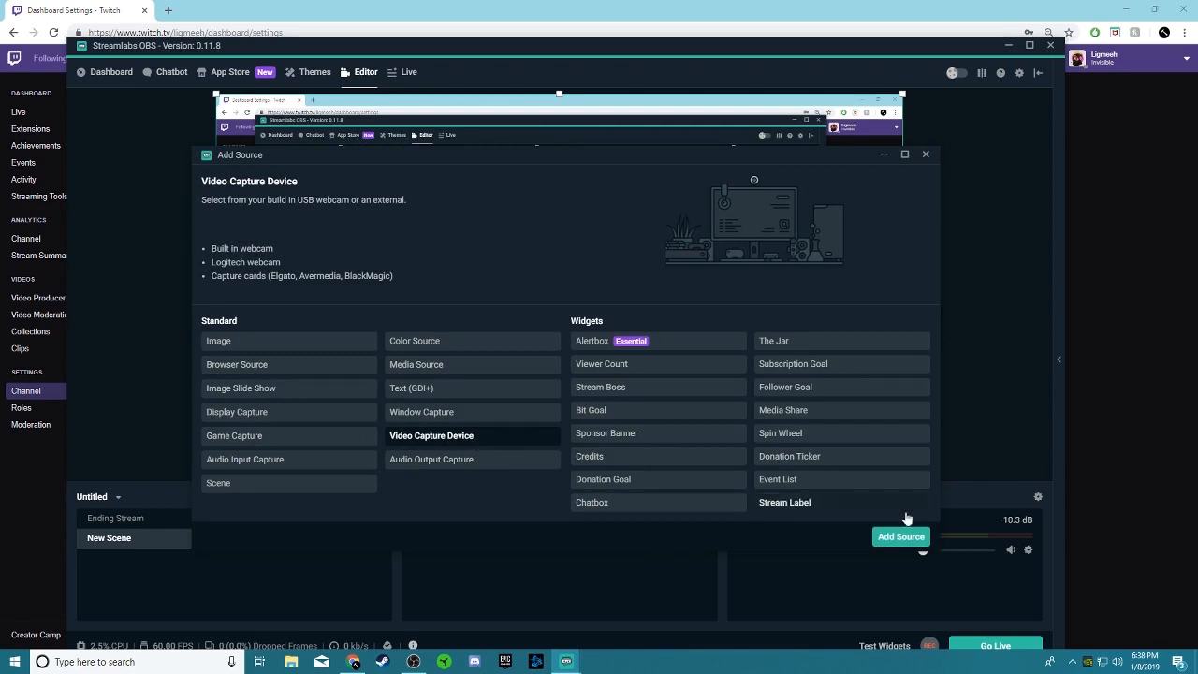
click(901, 538)
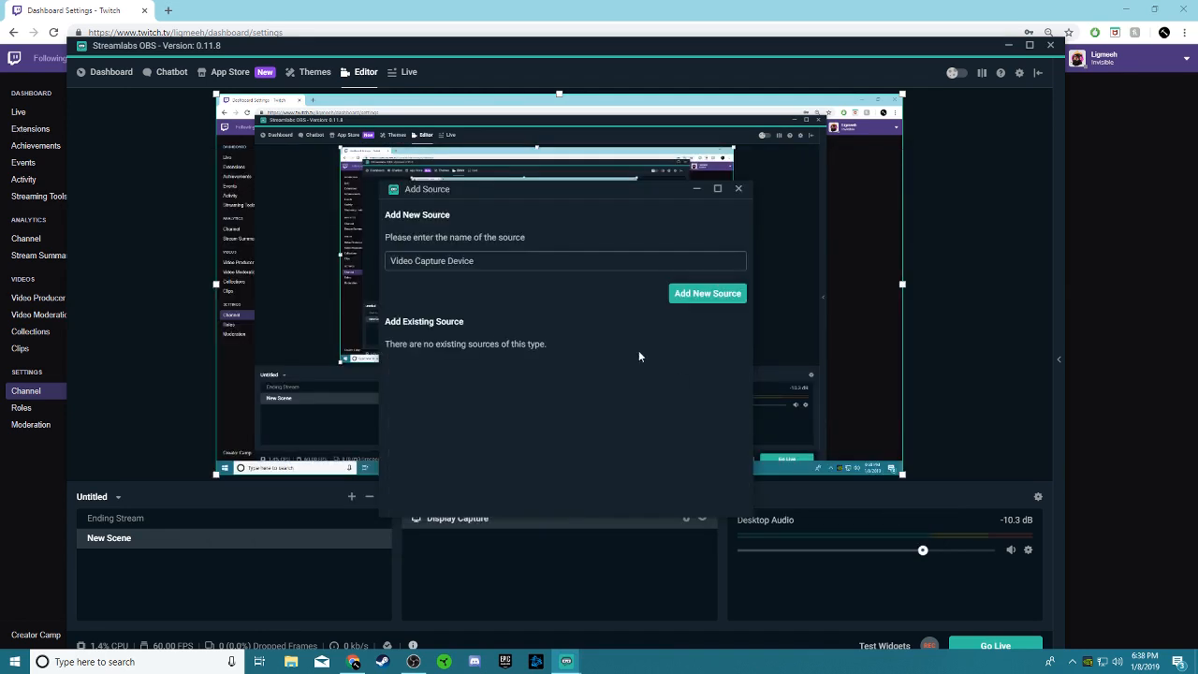
click(704, 295)
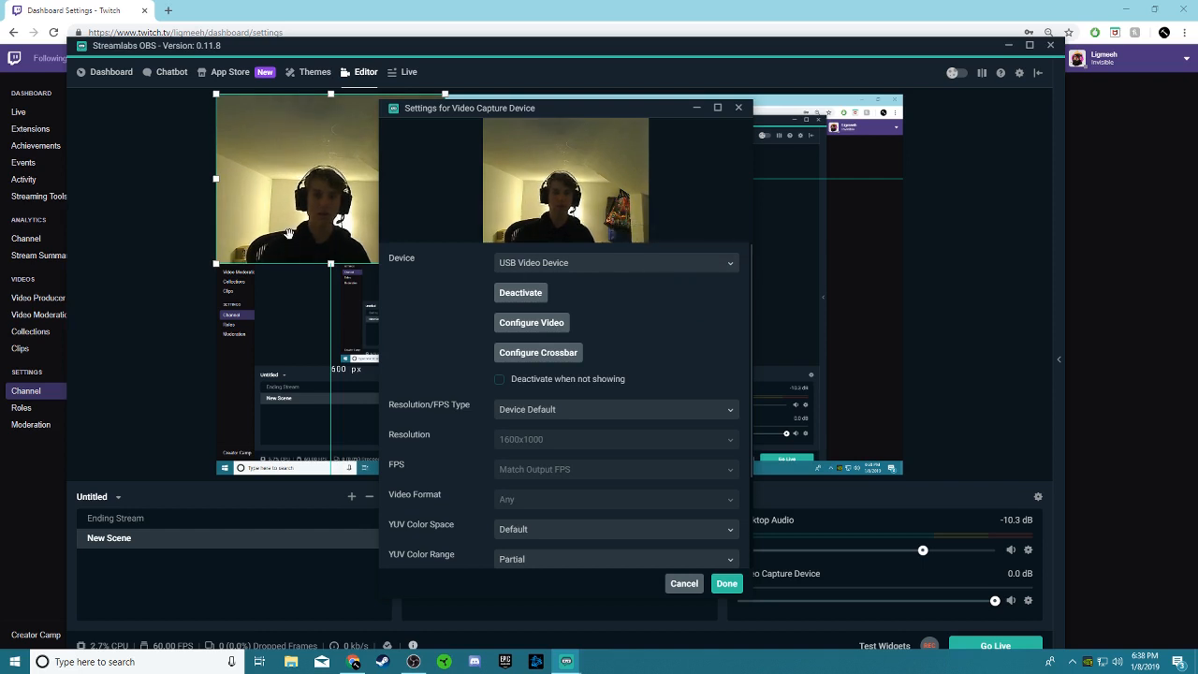
mouse_move(293, 265)
mouse_down()
mouse_move(297, 304)
mouse_move(298, 265)
mouse_up()
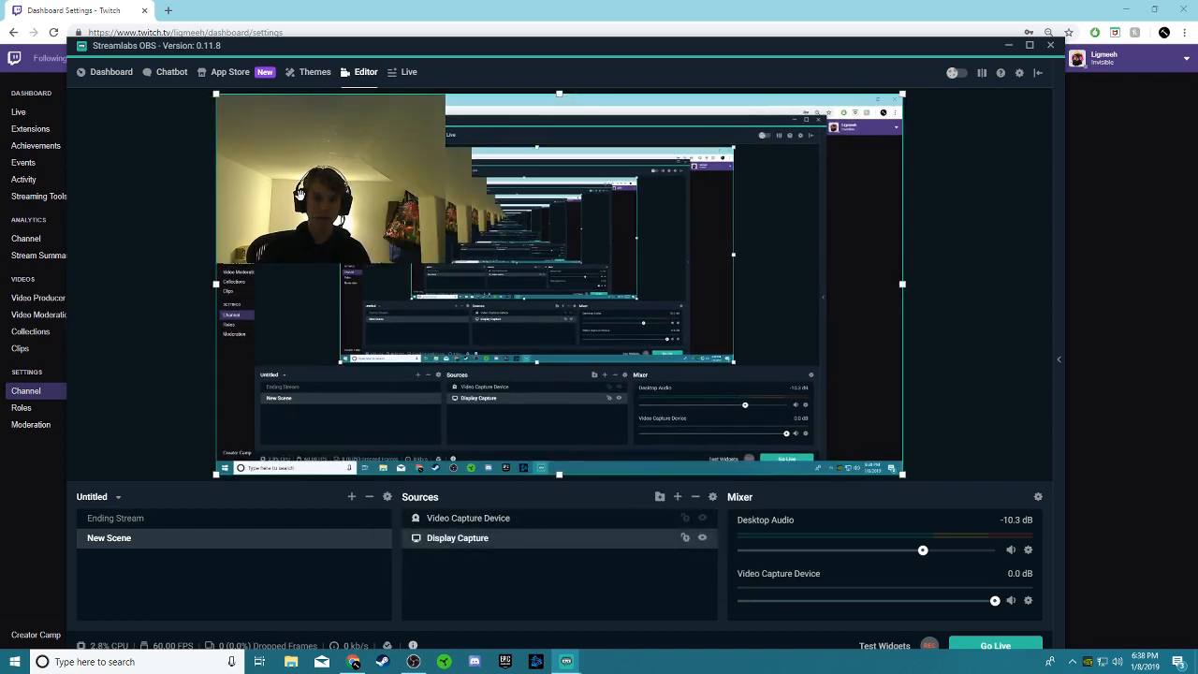
- Shrink the webcam video to about 447 px wide and place it against the canvas's left edge, about 417 px above its bottom
click(459, 519)
drag(428, 121, 393, 180)
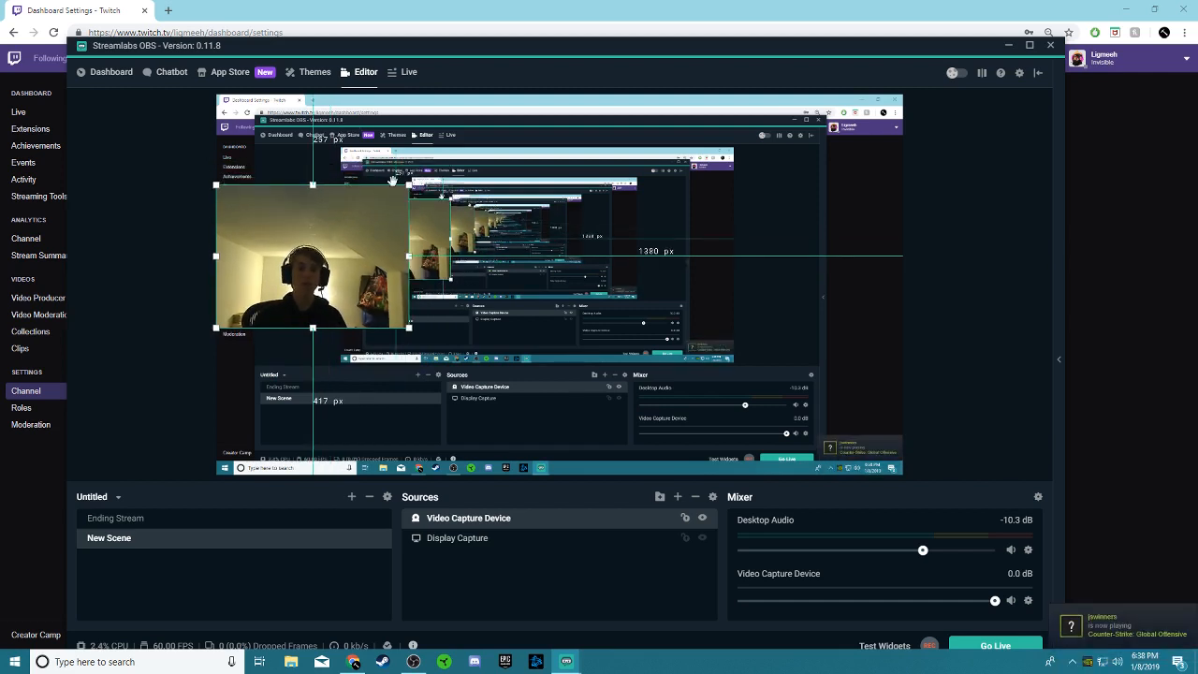
click(318, 74)
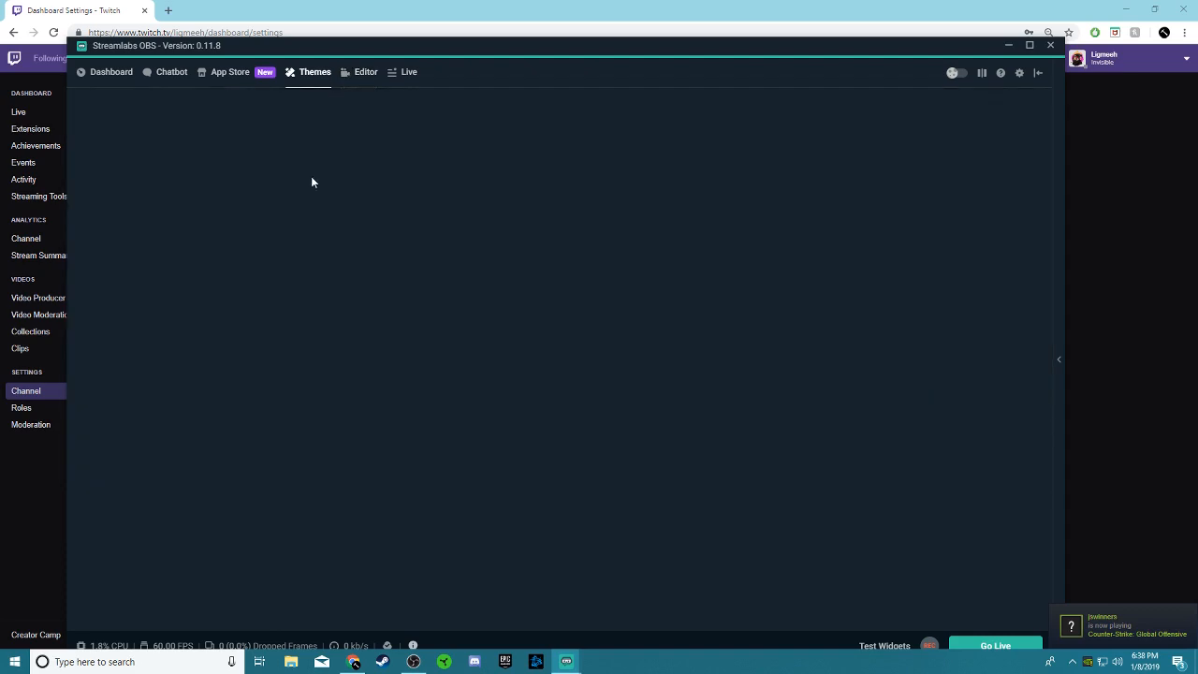
click(364, 72)
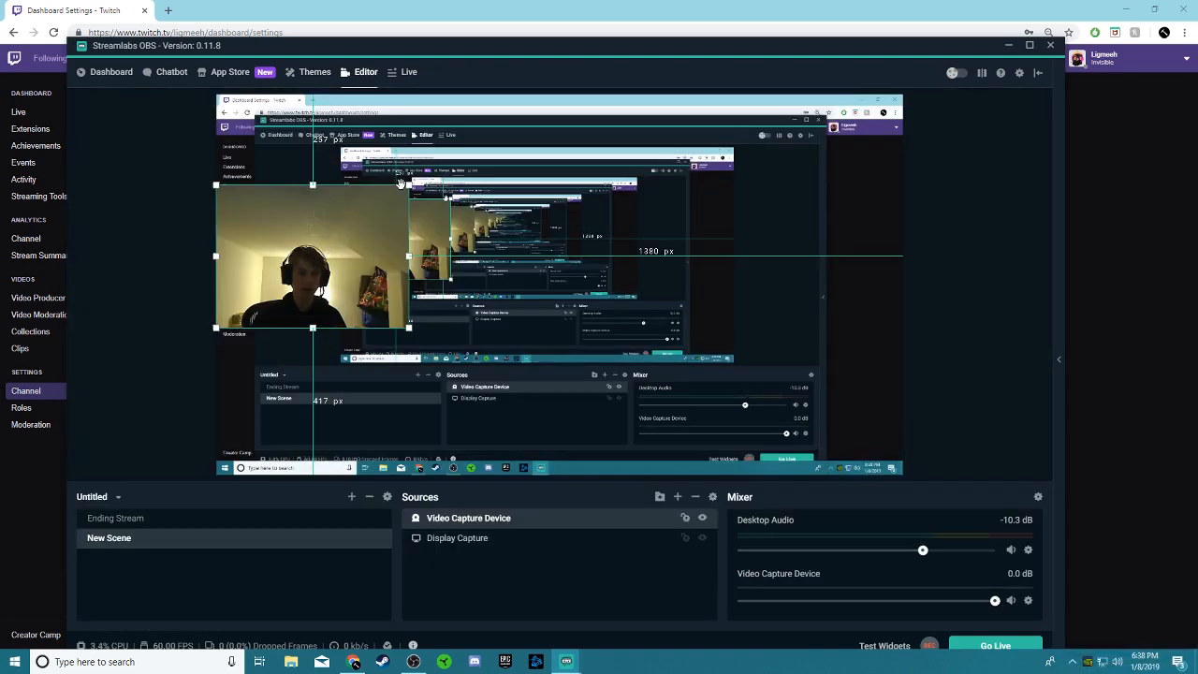
drag(408, 186, 375, 209)
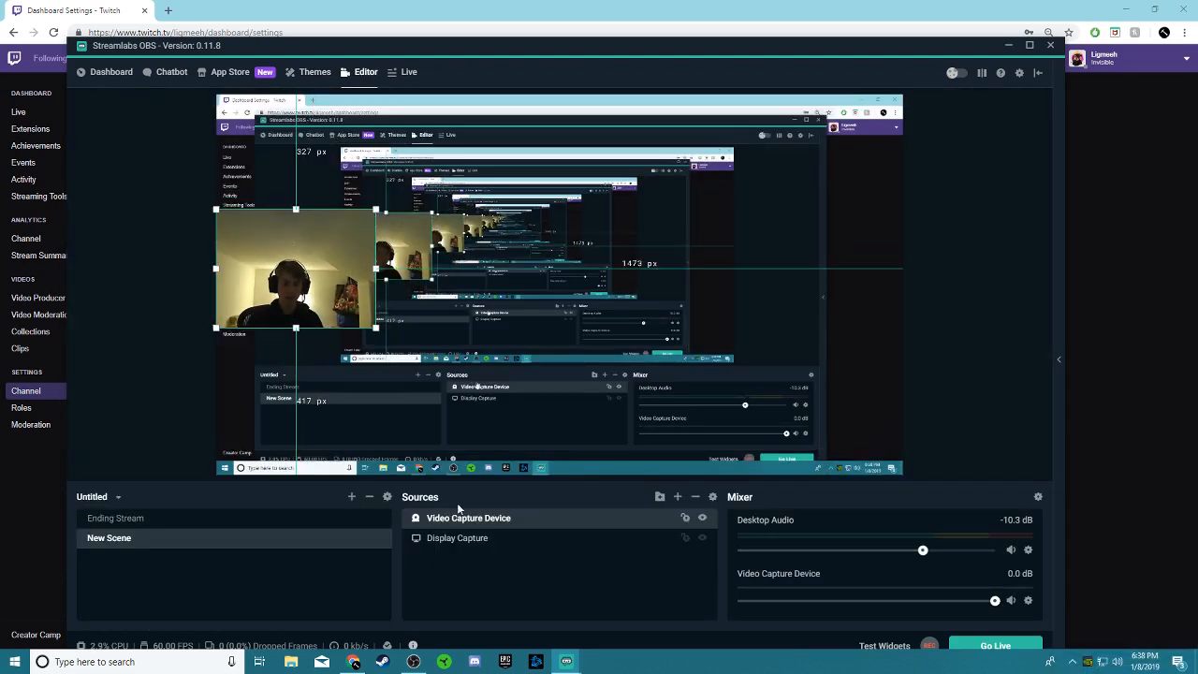
- Move the webcam video down along the canvas's left edge to about 369 px from its top
click(675, 496)
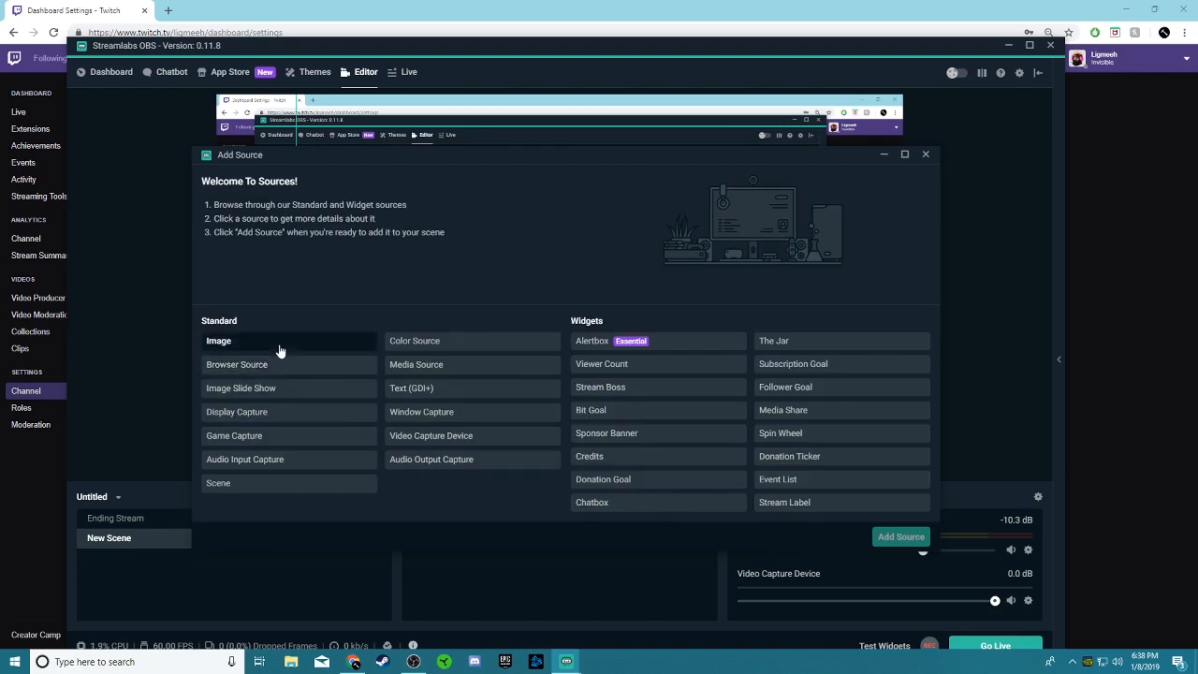
click(928, 155)
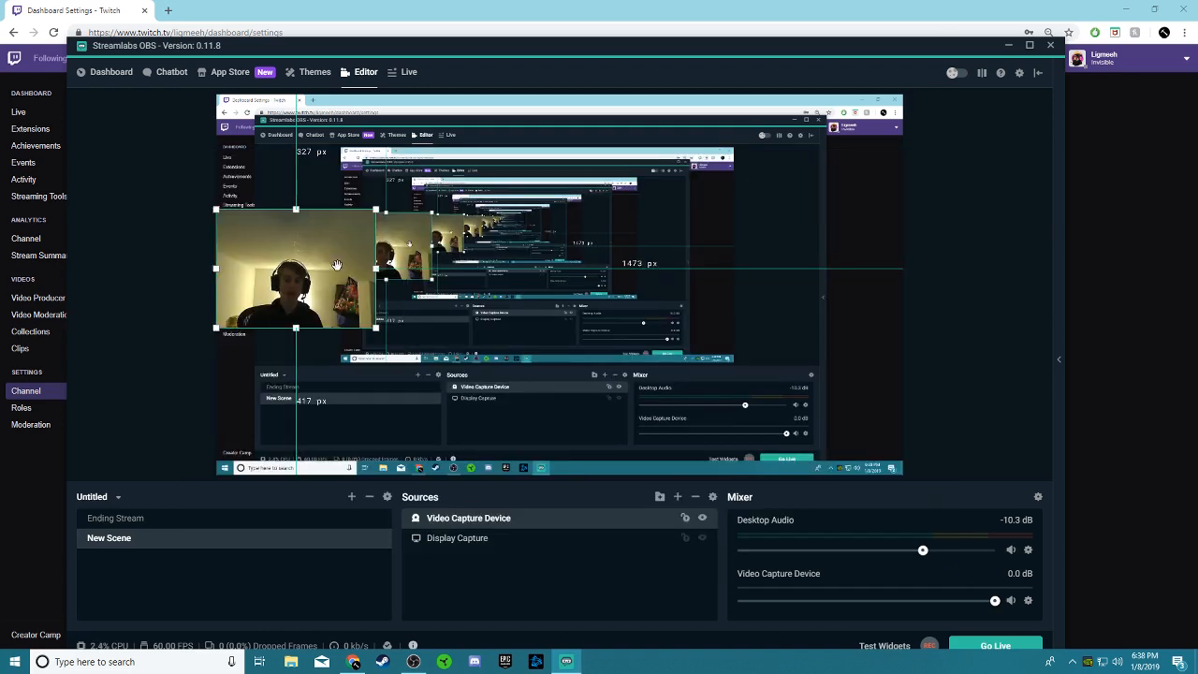
drag(337, 265, 363, 270)
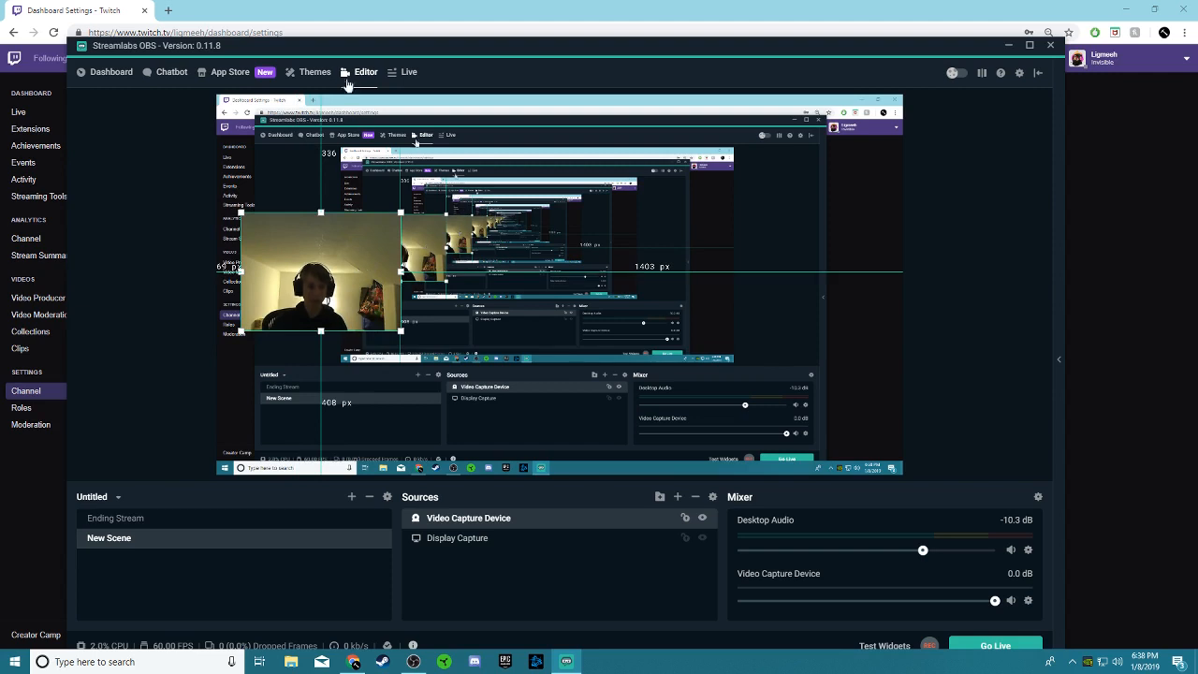
drag(323, 272, 297, 284)
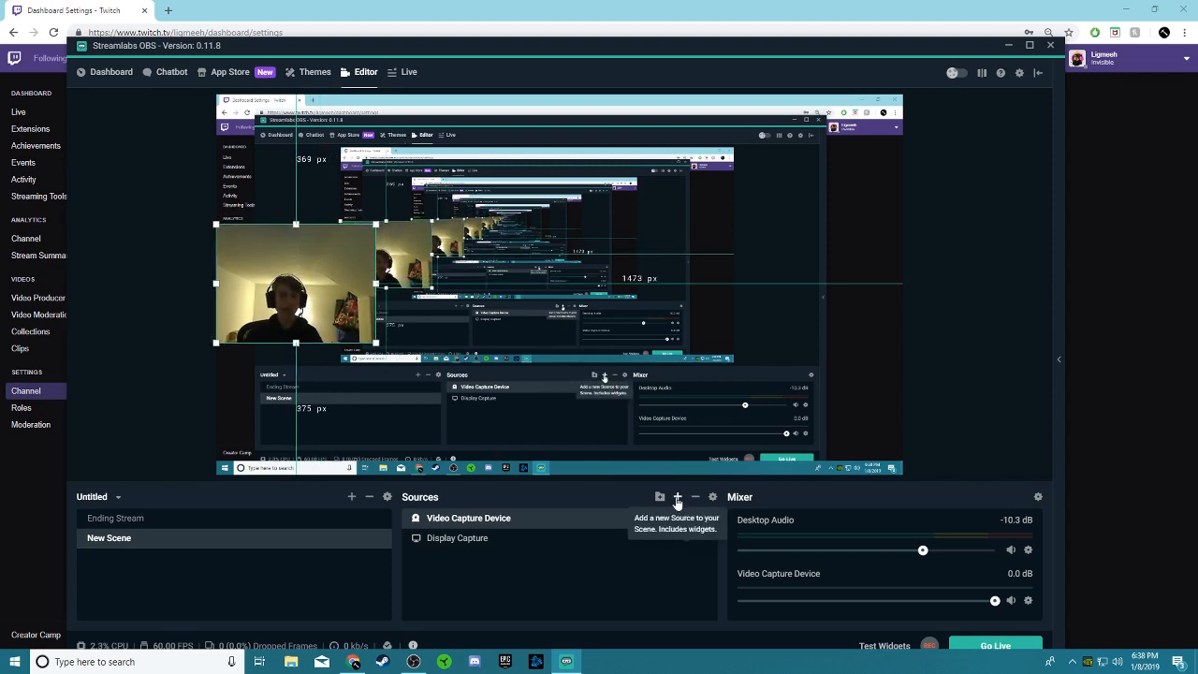
- Add an Alertbox source named Alert Box and move it to about 219 px from the canvas's right edge and 208 px from its top
click(677, 499)
click(680, 345)
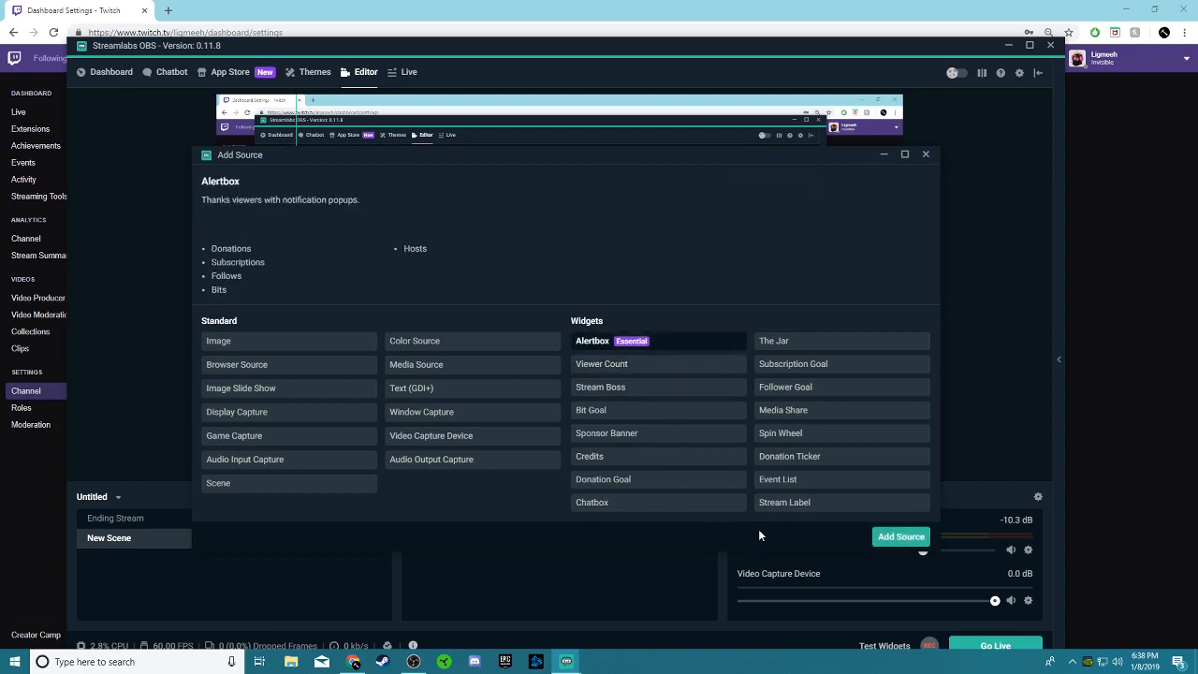
click(901, 538)
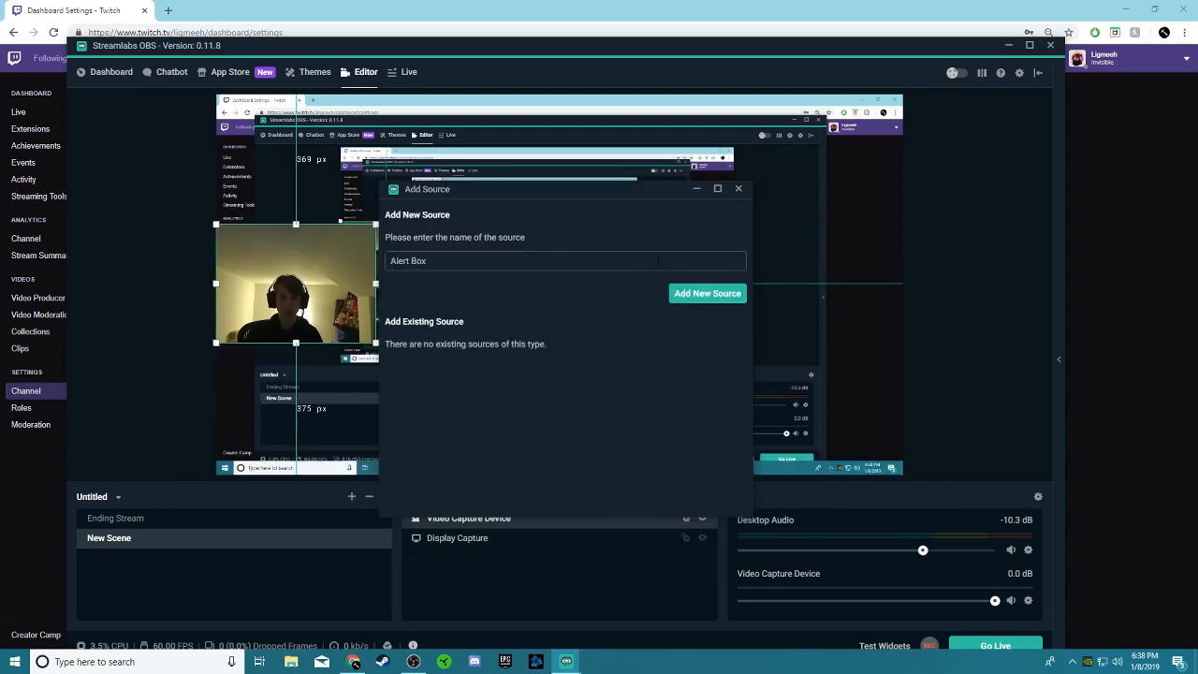
click(691, 294)
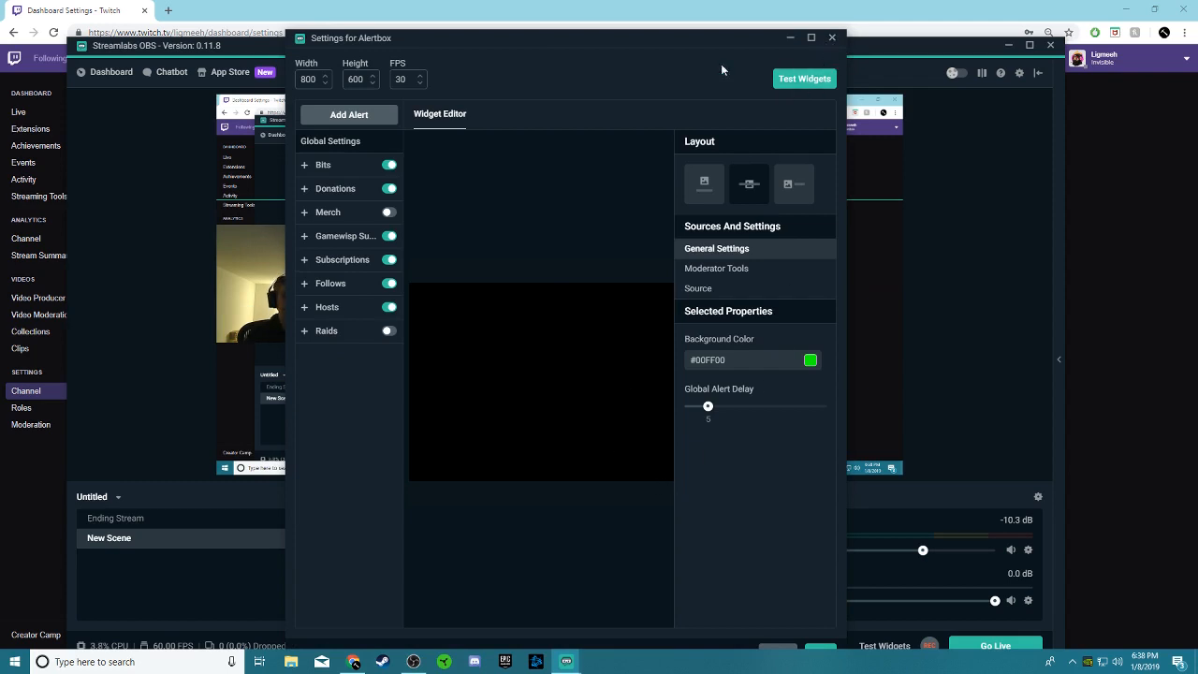
click(830, 38)
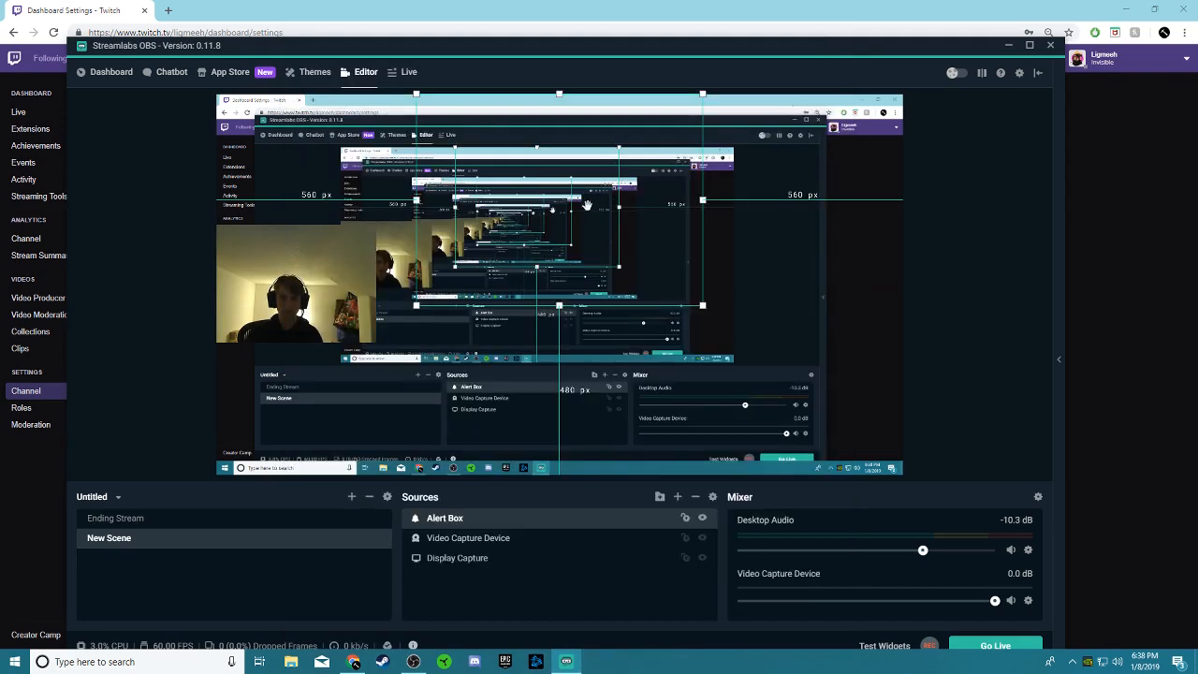
drag(586, 204, 678, 172)
drag(763, 285, 757, 241)
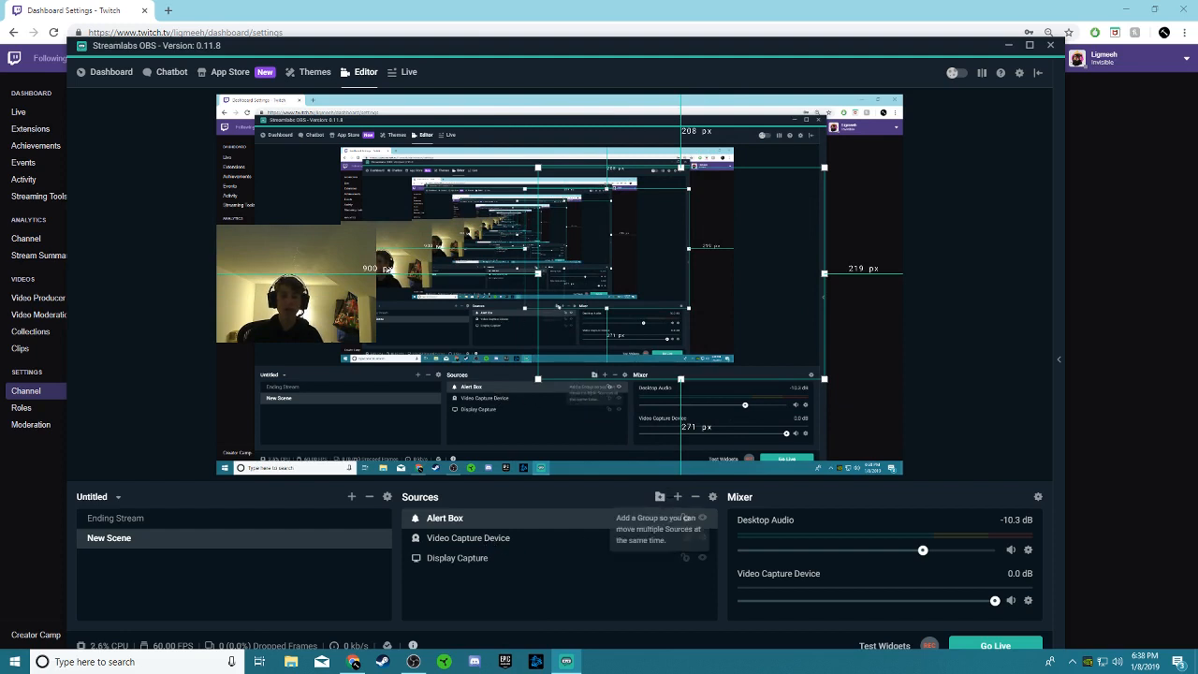
- Add an Audio Input Capture source that uses Microphone (Voicemod Virtual Audio Device (WDM))
click(678, 497)
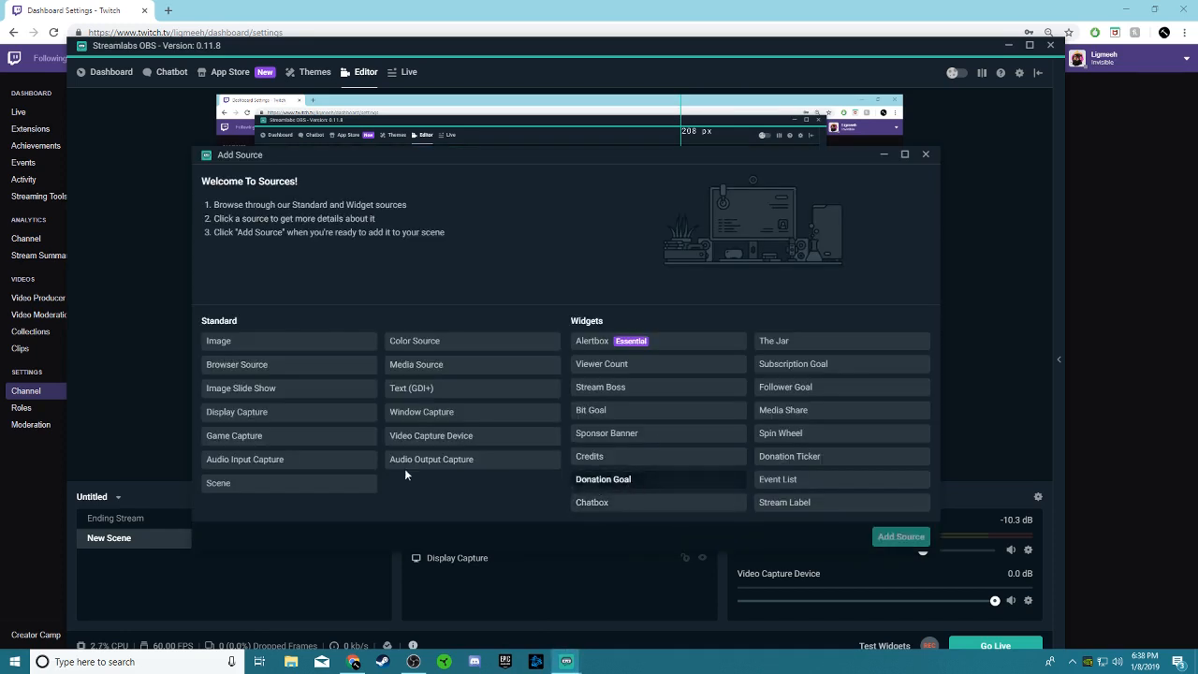
click(311, 464)
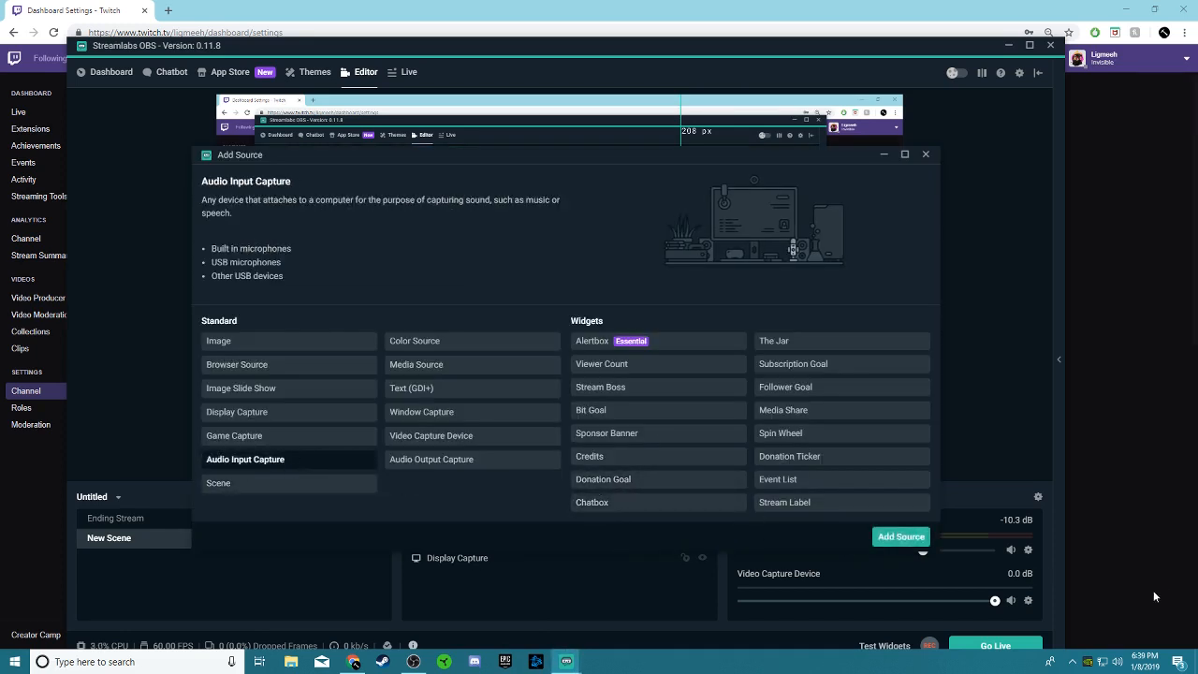
click(904, 539)
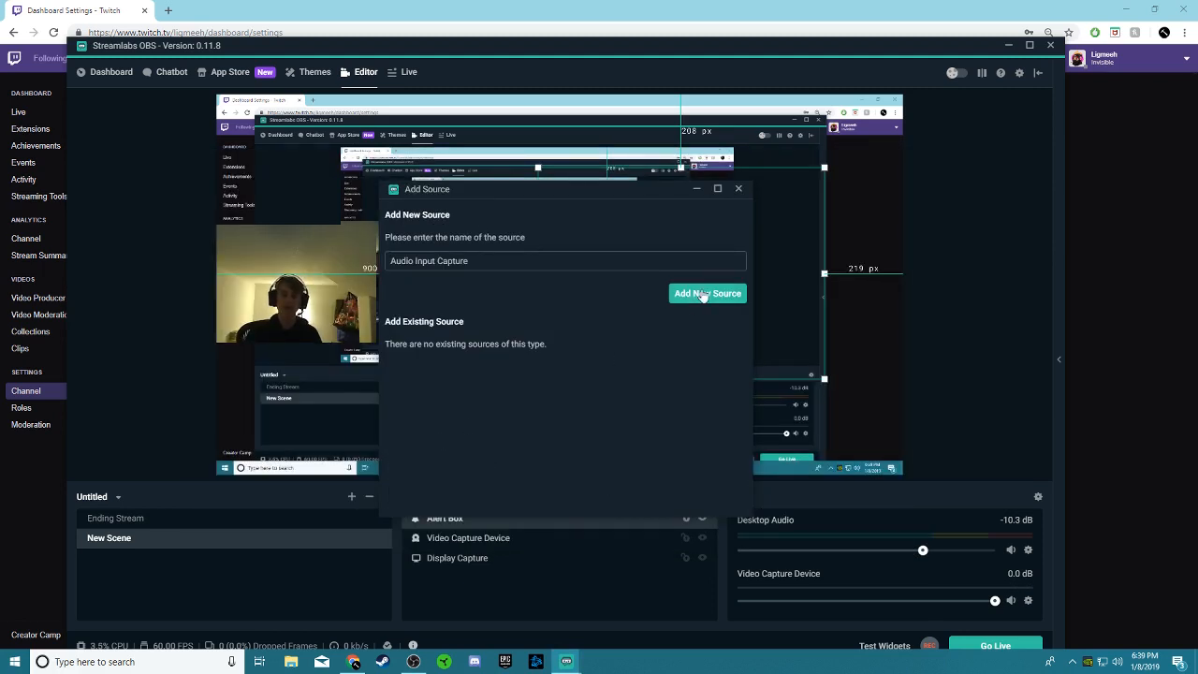
click(704, 294)
click(576, 265)
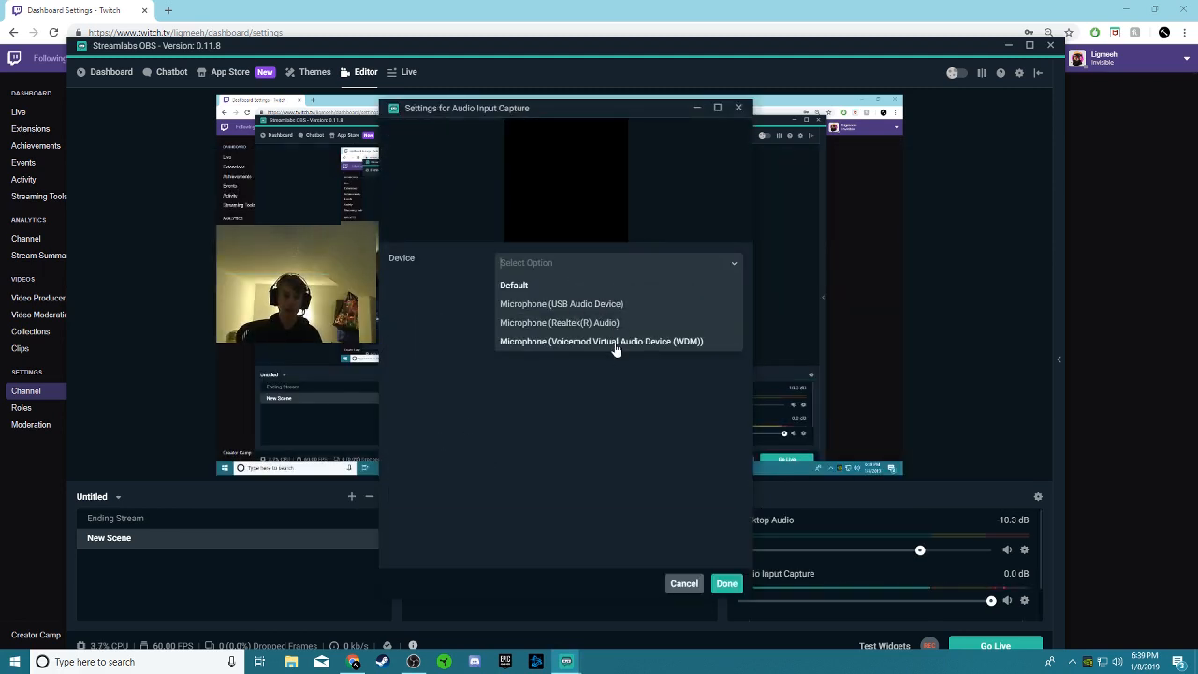
click(616, 343)
click(727, 583)
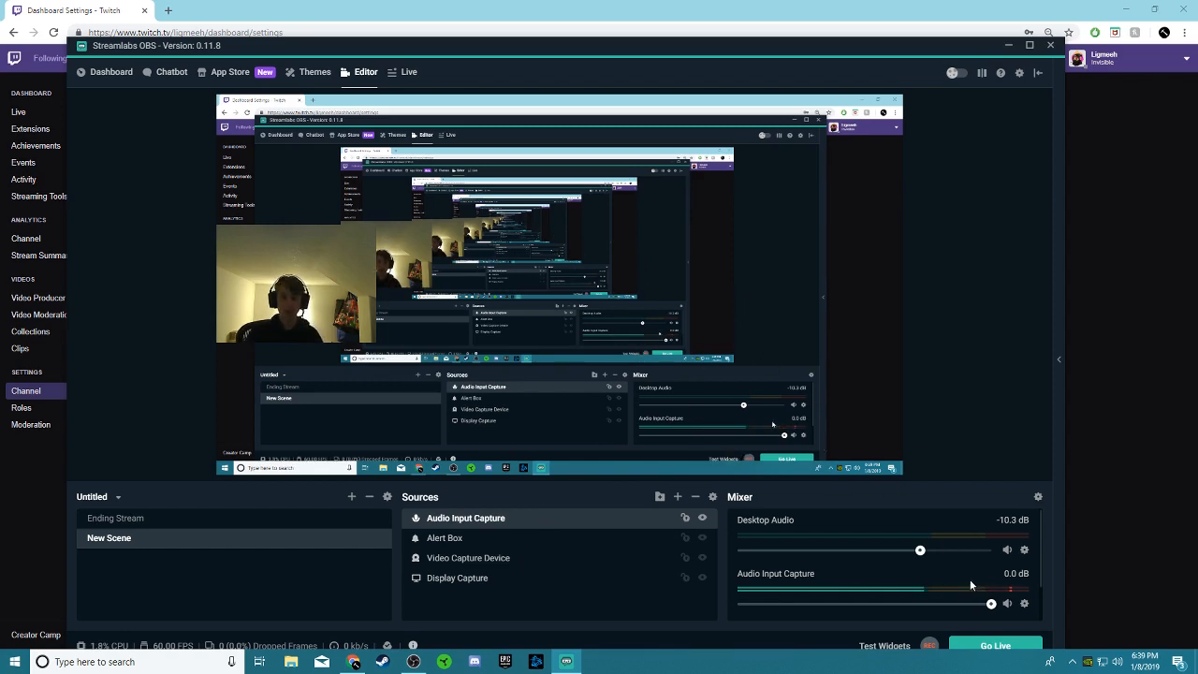
- Lower the Audio Input Capture volume to -14.7 dB and the Desktop Audio volume to -11.6 dB
drag(992, 609, 950, 608)
drag(921, 552, 913, 552)
drag(949, 604, 895, 605)
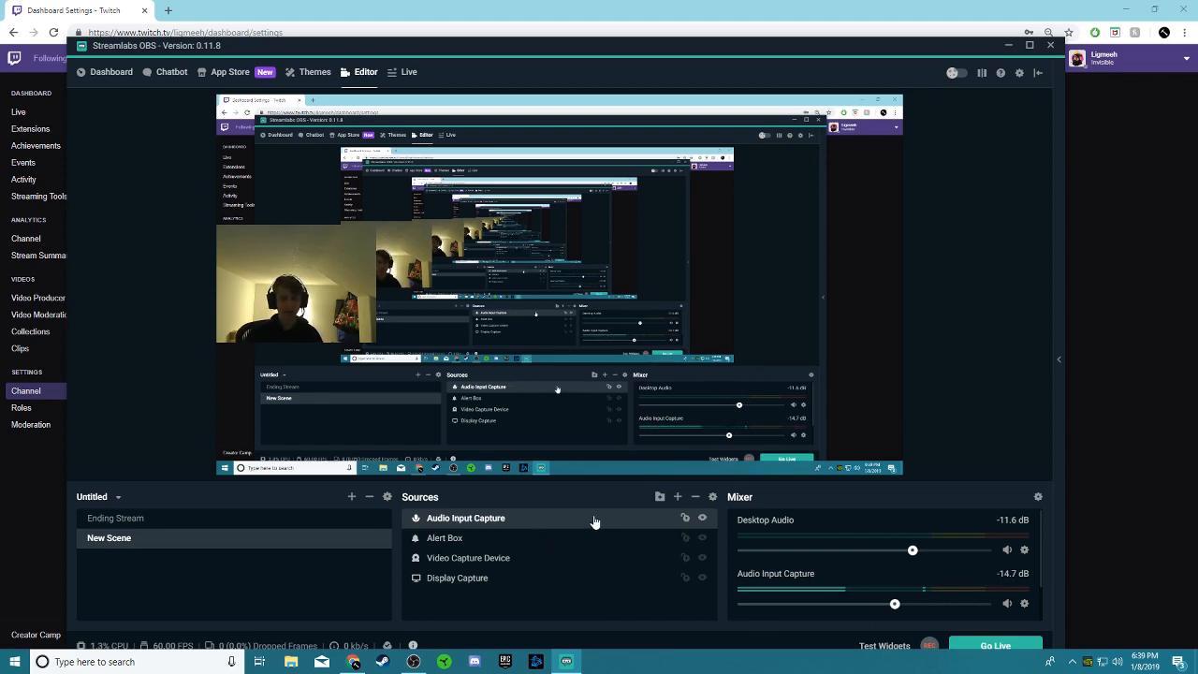
- Move the webcam video down along the canvas's left edge to about 389 px from its top
click(340, 278)
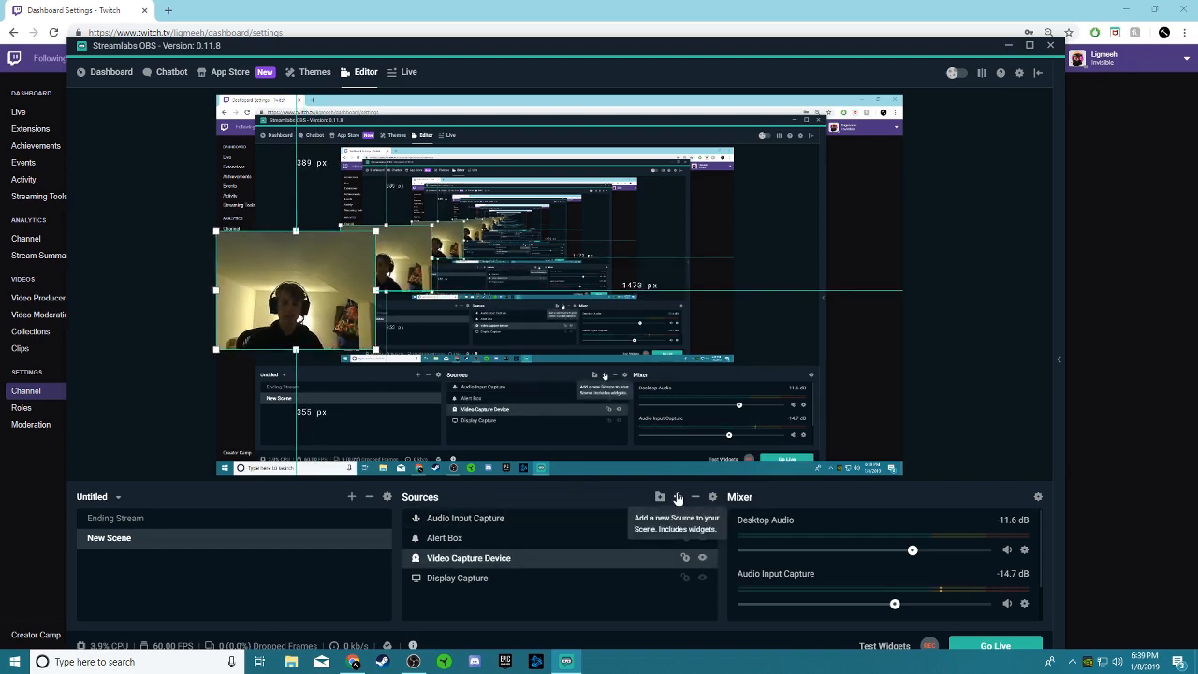
- Review the source types that can be added to the scene and the available scene themes
click(678, 497)
click(924, 156)
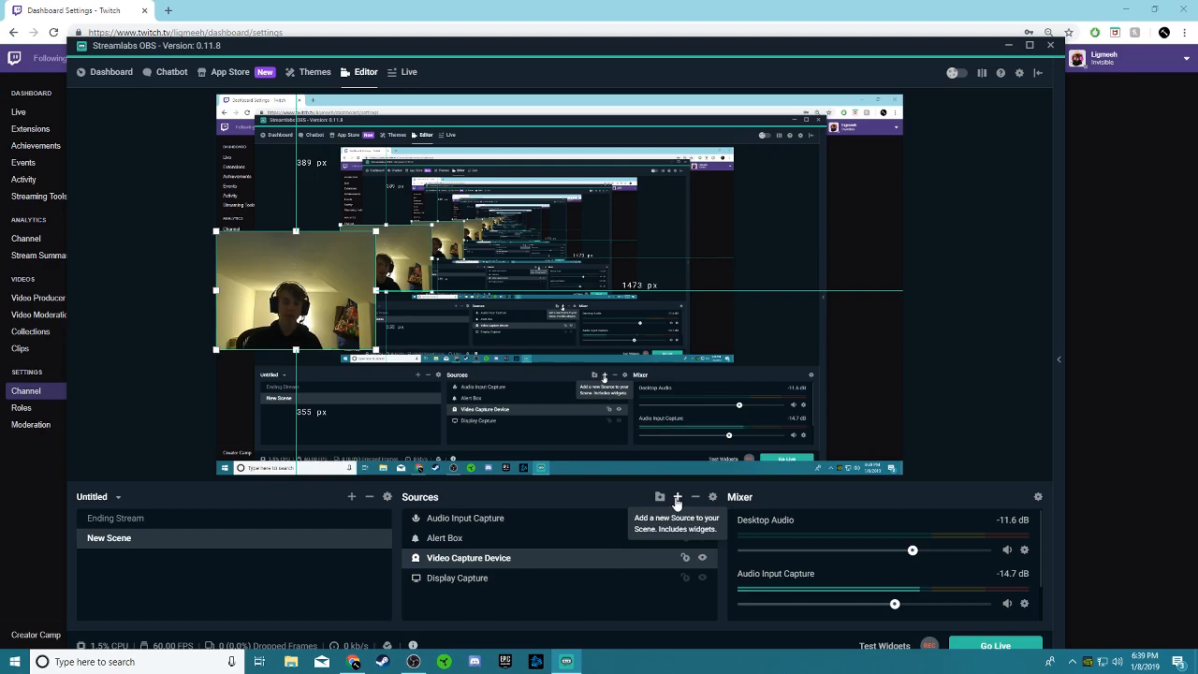
mouse_move(374, 45)
mouse_down()
mouse_move(655, 209)
mouse_move(692, 363)
mouse_move(529, 37)
mouse_move(386, 33)
mouse_up()
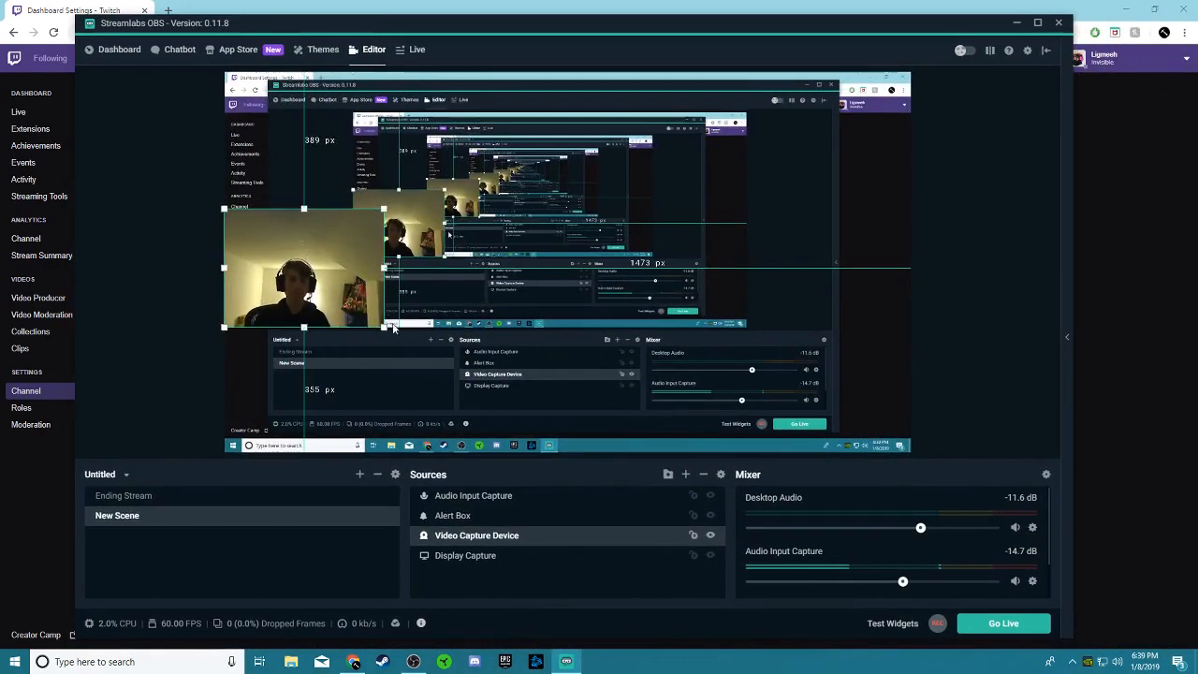
click(685, 475)
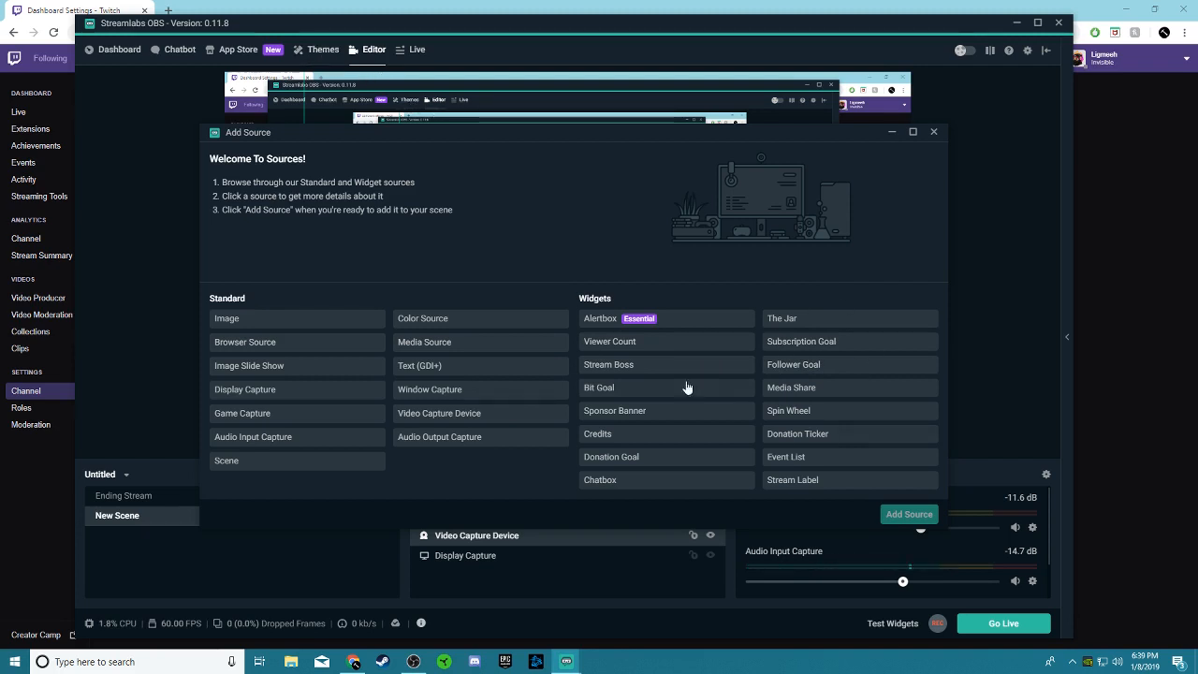
click(933, 132)
click(321, 49)
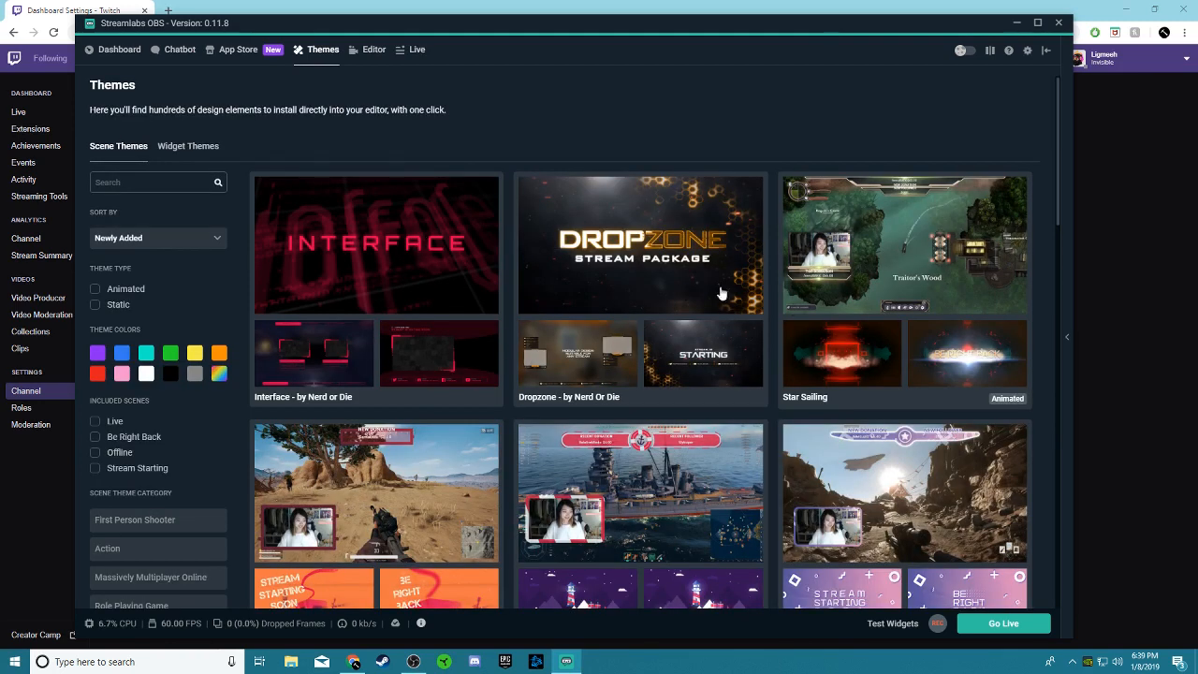
click(371, 49)
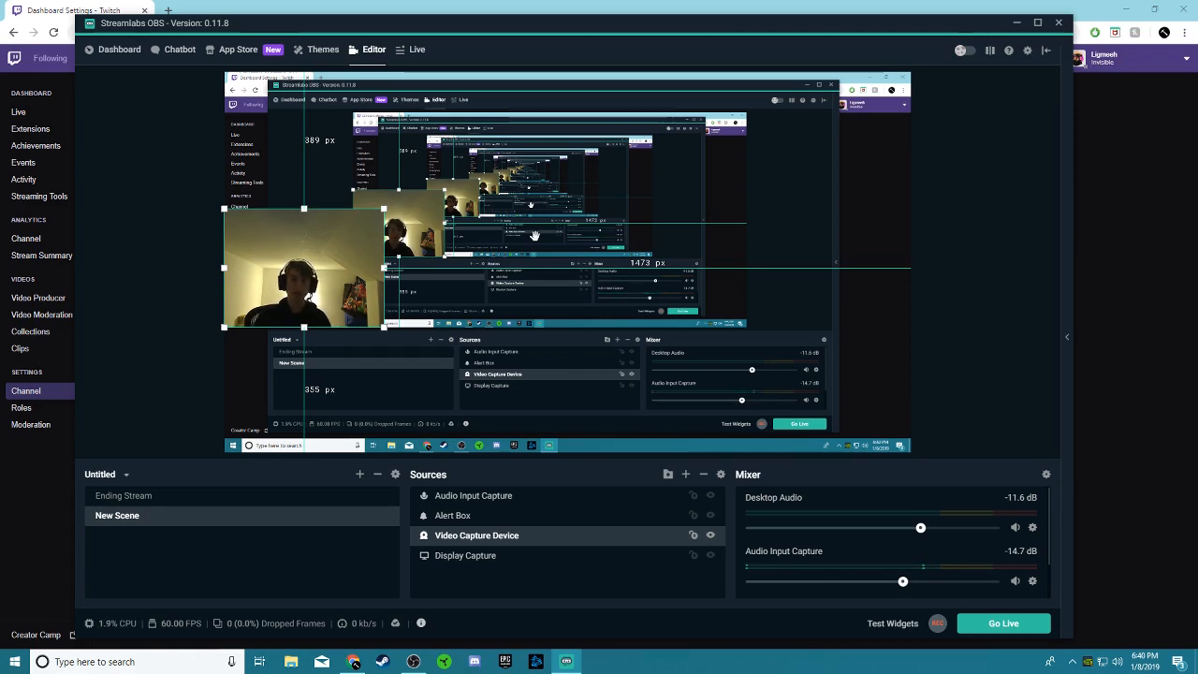
- Switch to the Blue Stealth scene collection and remove the chat widget inside the chatbox frame
click(114, 475)
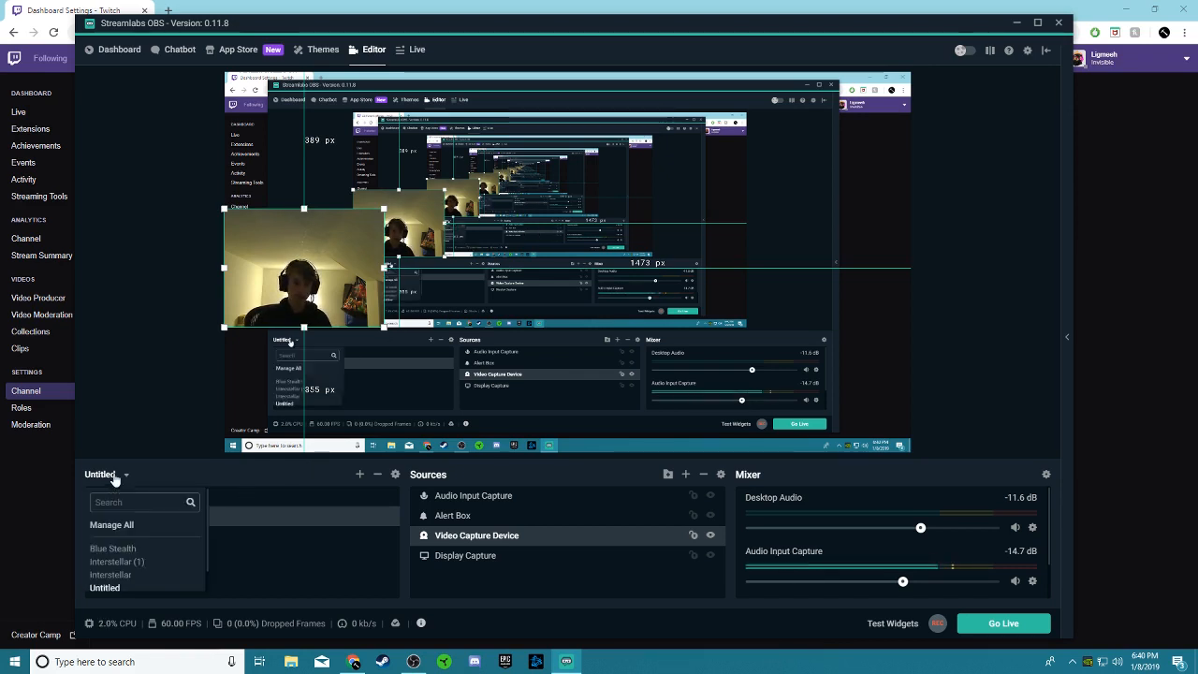
click(117, 549)
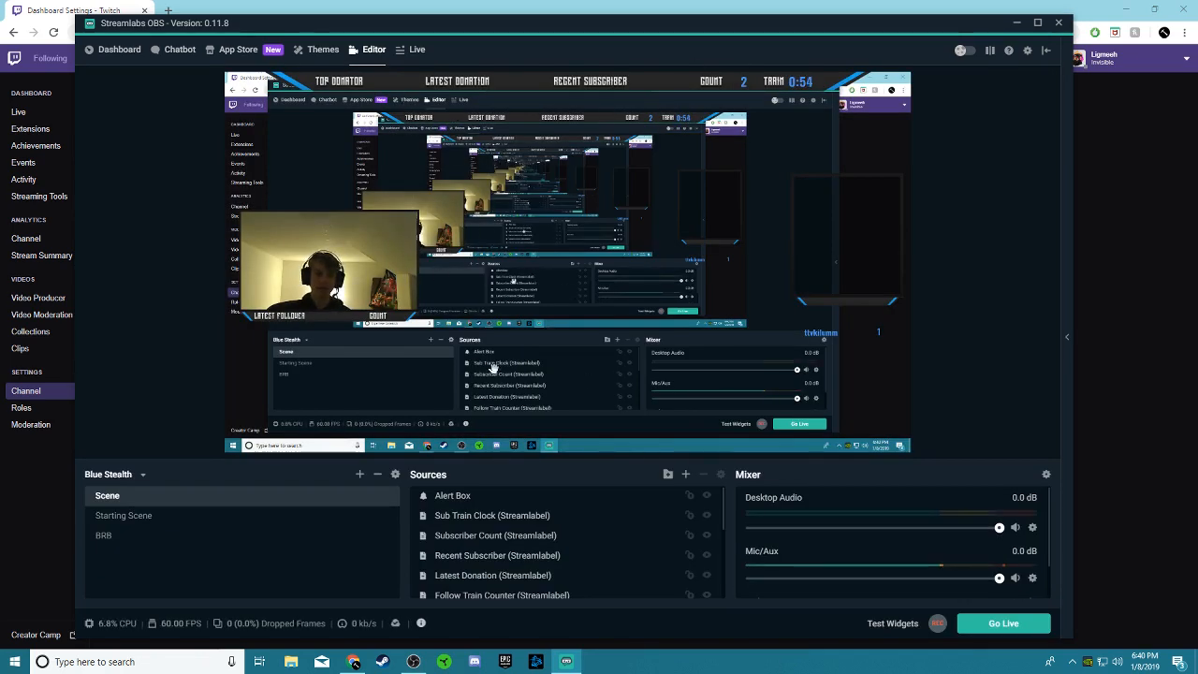
click(885, 243)
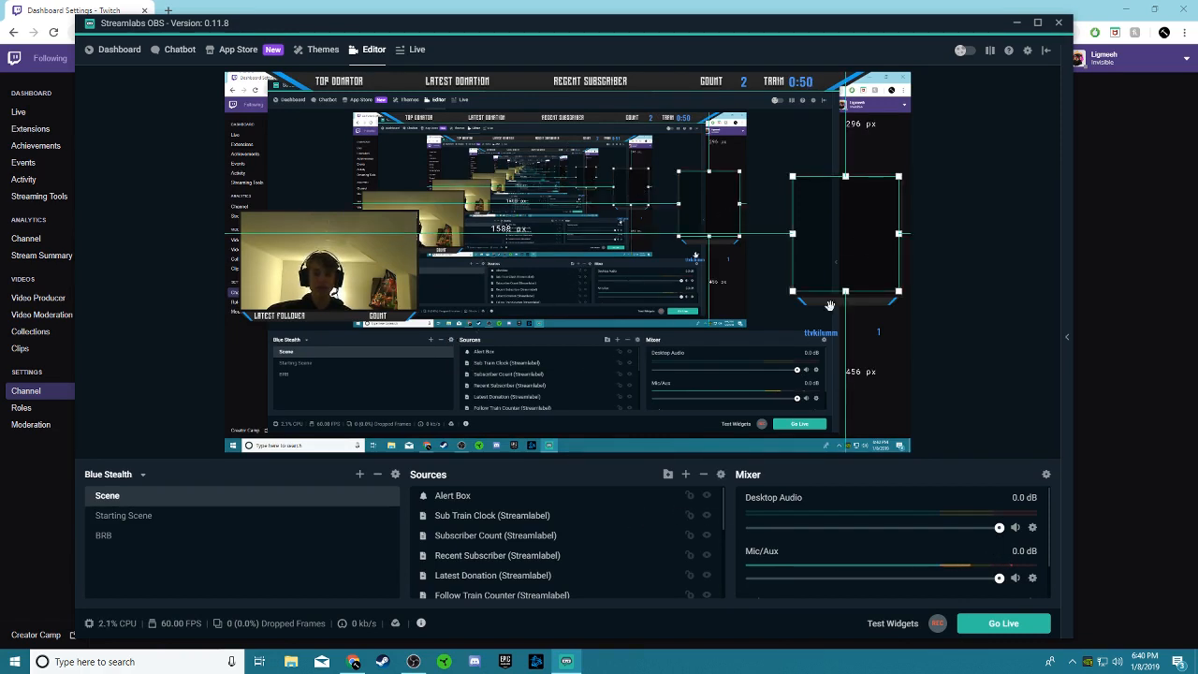
right_click(865, 264)
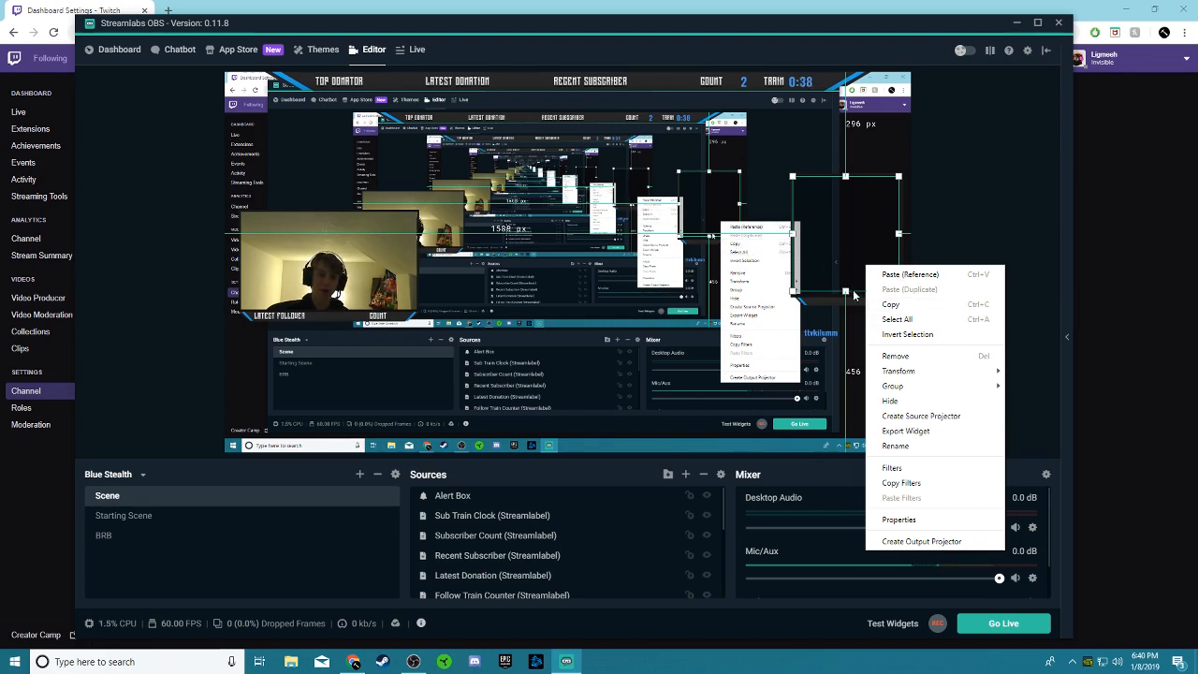
click(896, 355)
click(629, 333)
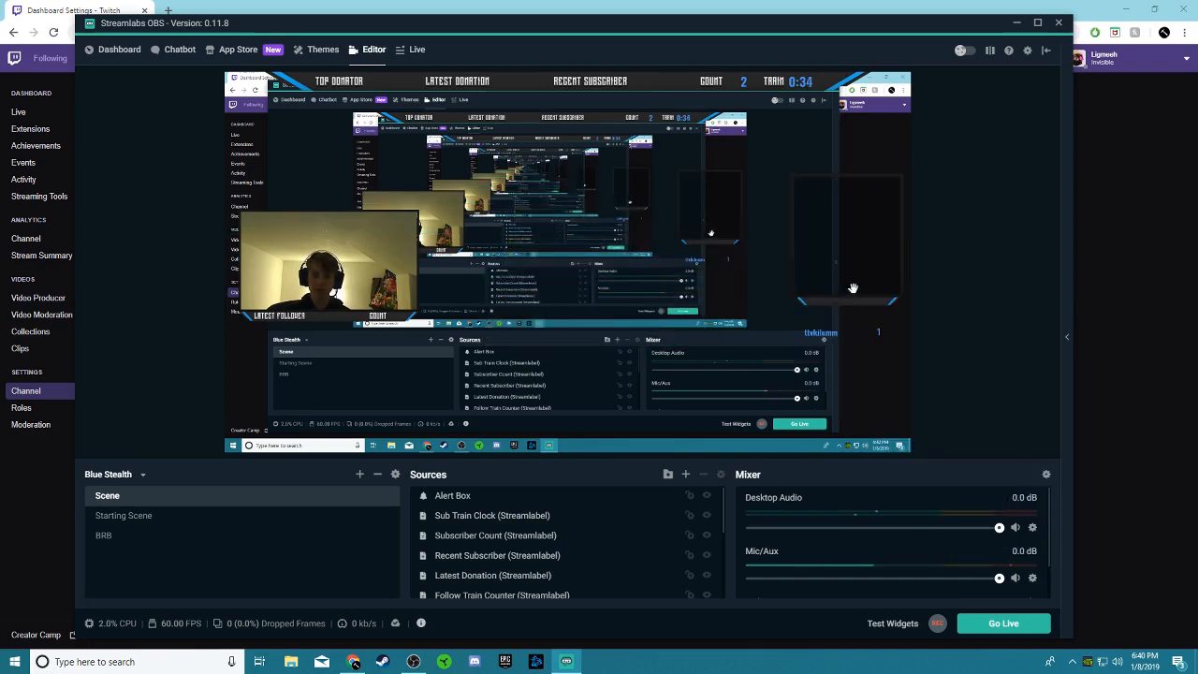
- Remove the Chatbox Frame source from the Blue Stealth scene
click(860, 308)
click(860, 293)
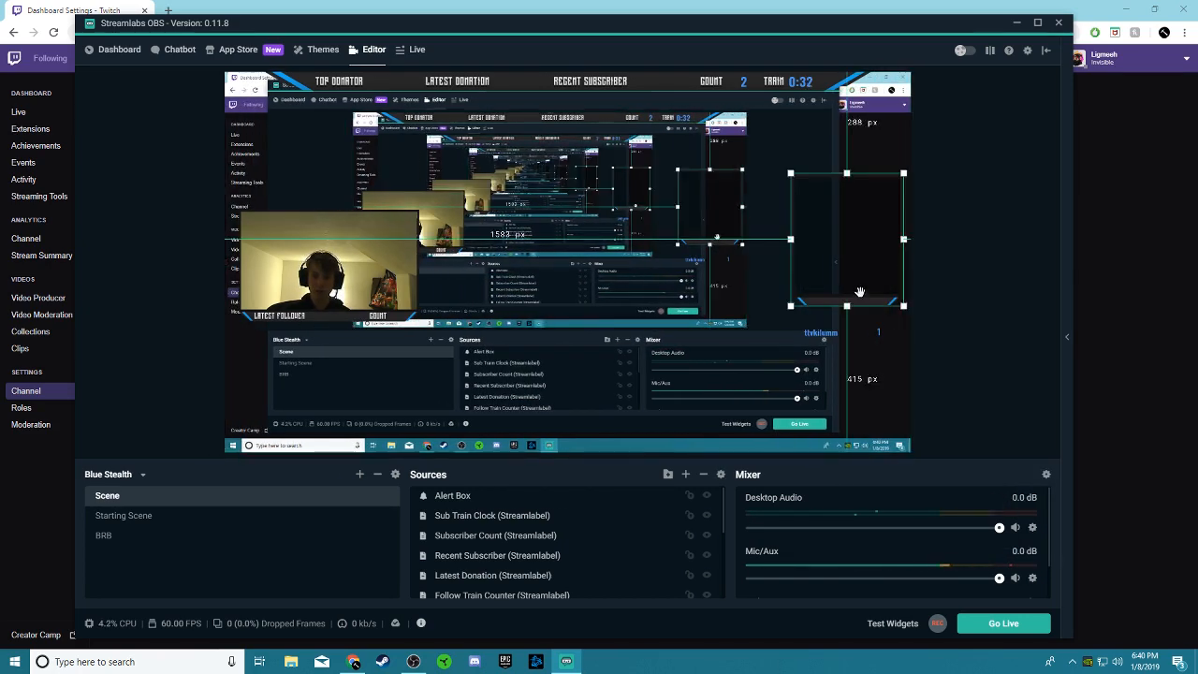
right_click(859, 290)
click(898, 383)
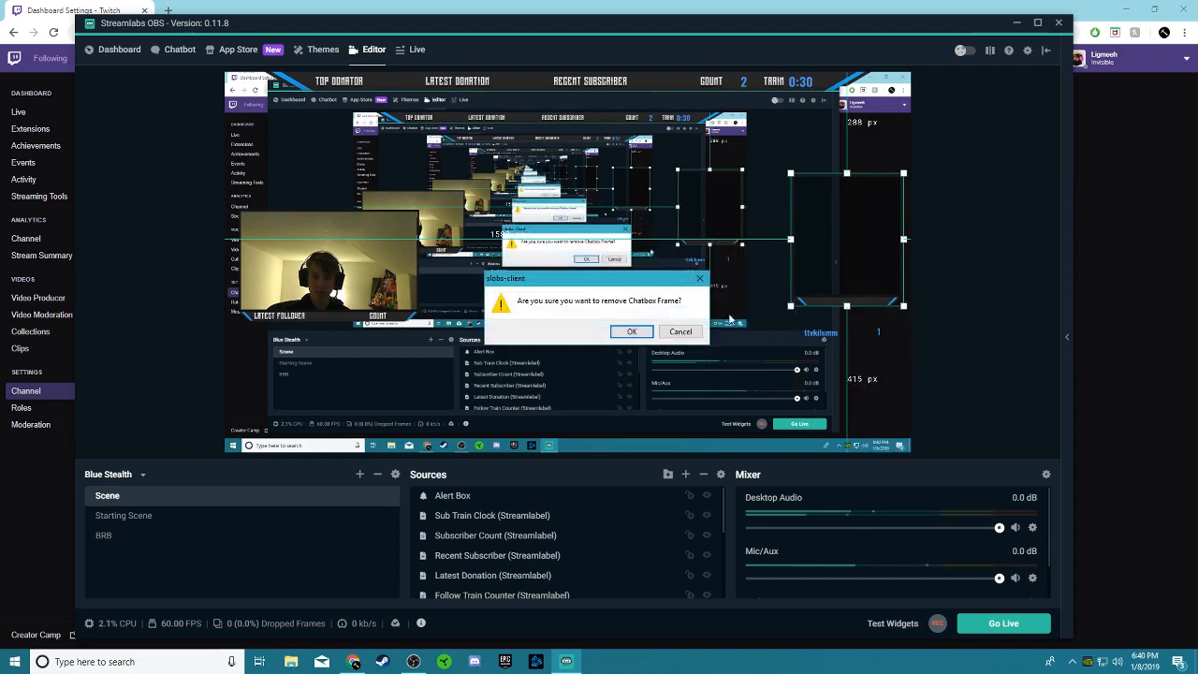
click(632, 332)
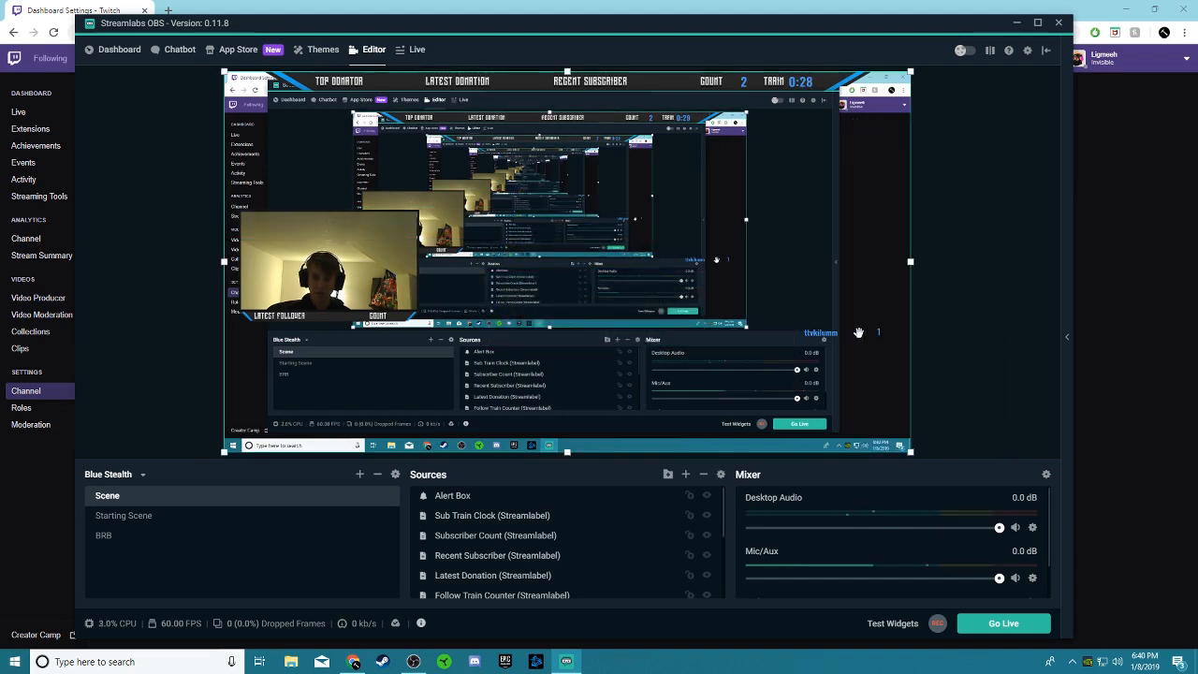
- Browse the scene themes library for other stream designs and return to the scene editor
scroll(599, 543, down, 5)
scroll(603, 524, up, 5)
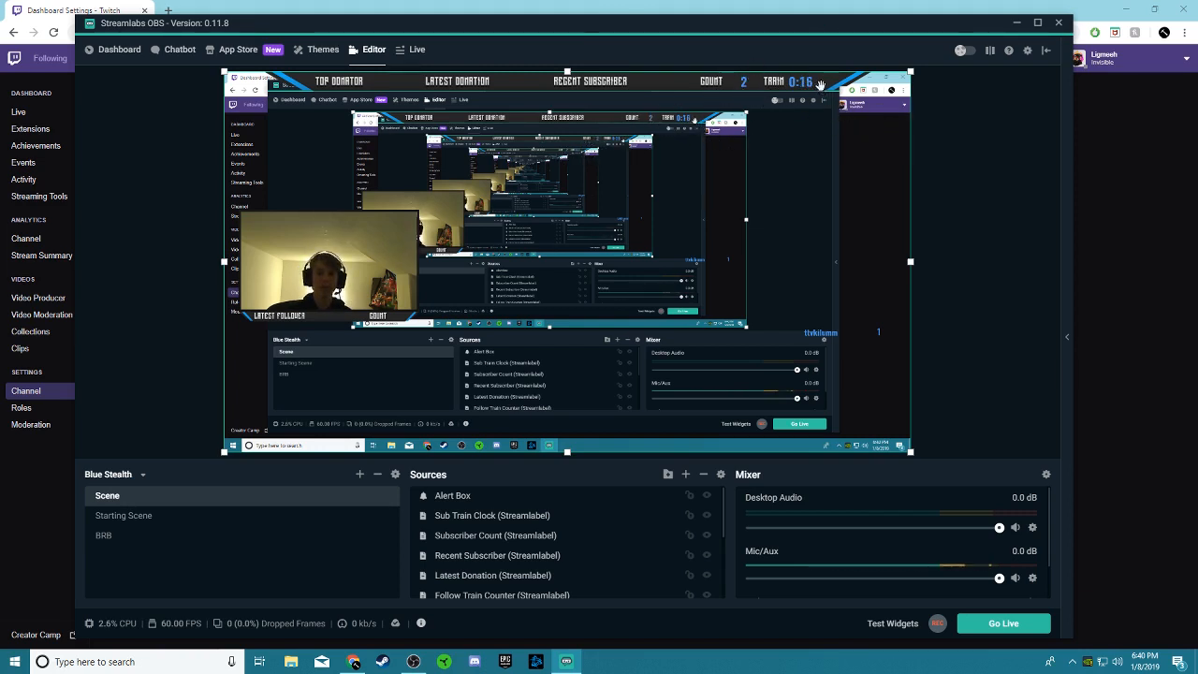
click(319, 56)
scroll(442, 214, down, 3)
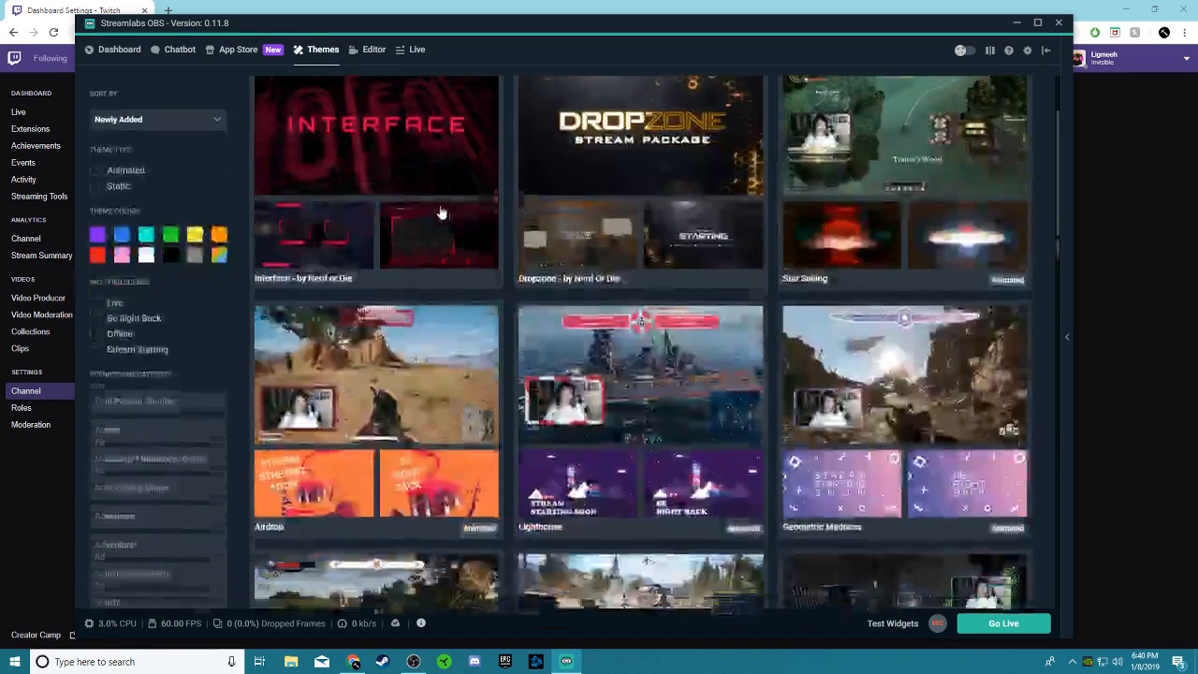
scroll(442, 213, down, 2)
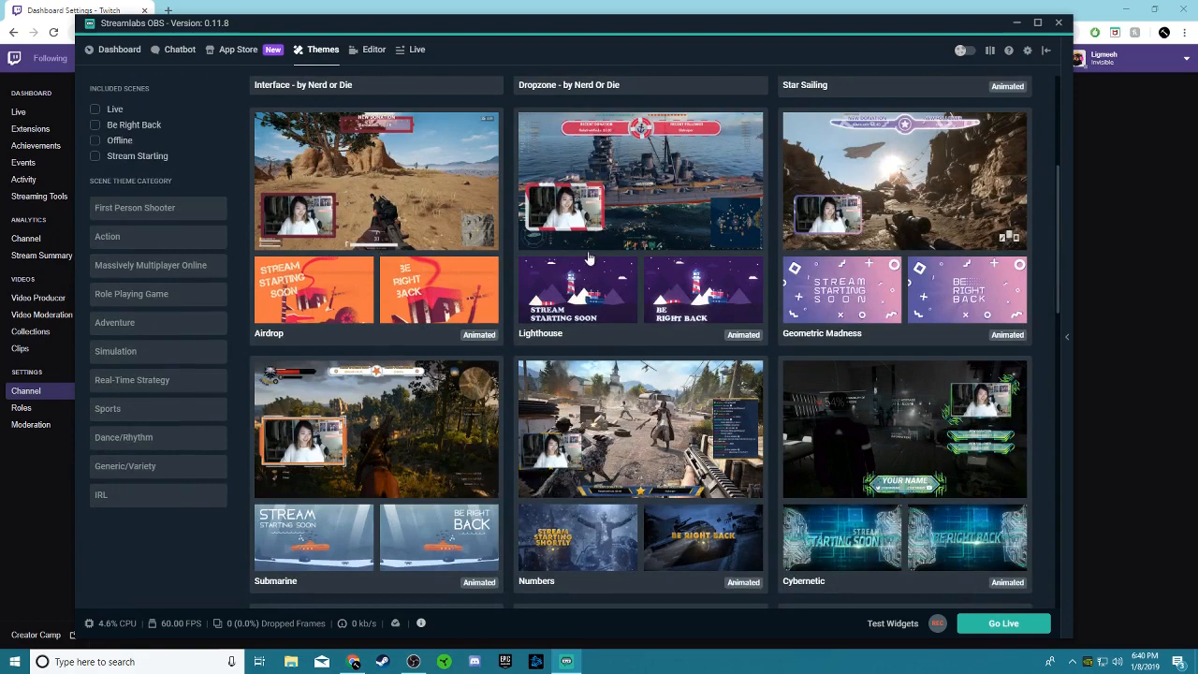
scroll(588, 257, up, 5)
click(385, 49)
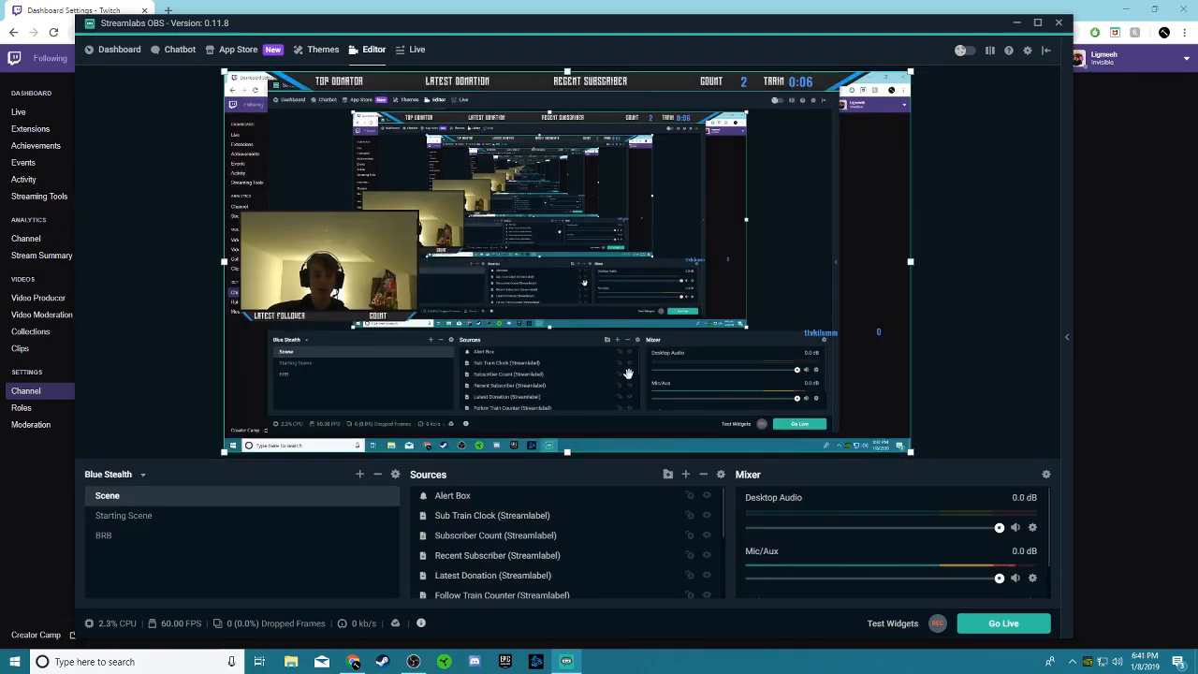
- Switch to Twitch in the browser, go to the channel page and open the broadcast options for editing
click(1148, 256)
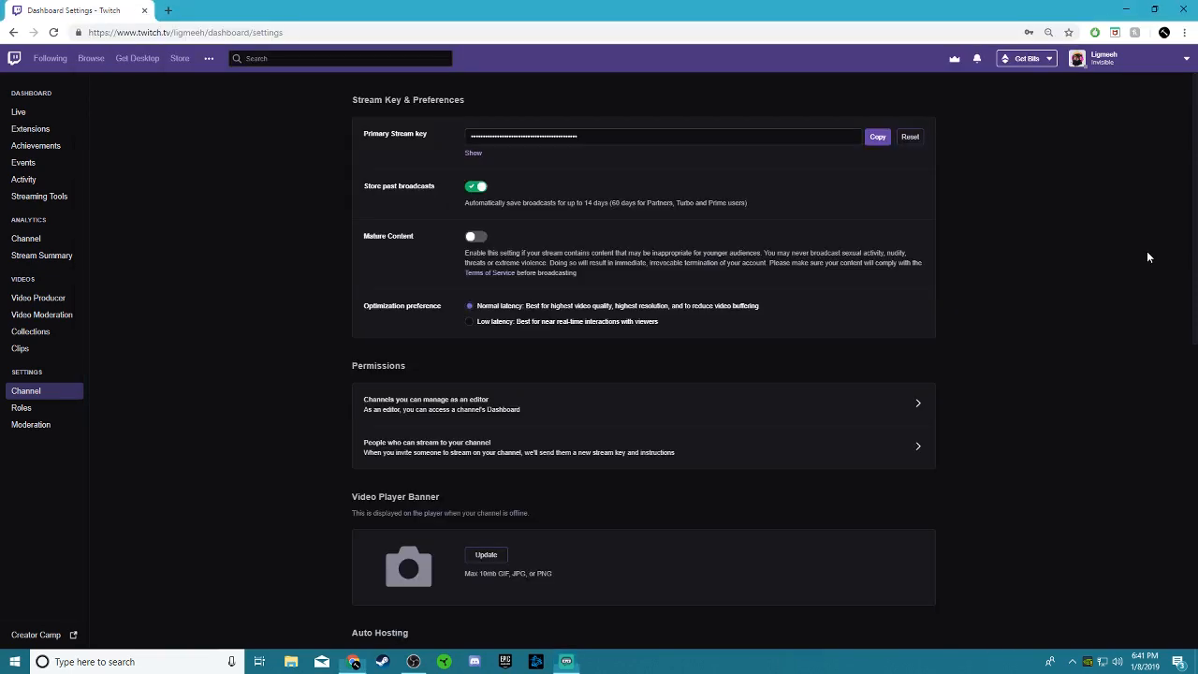
click(1123, 60)
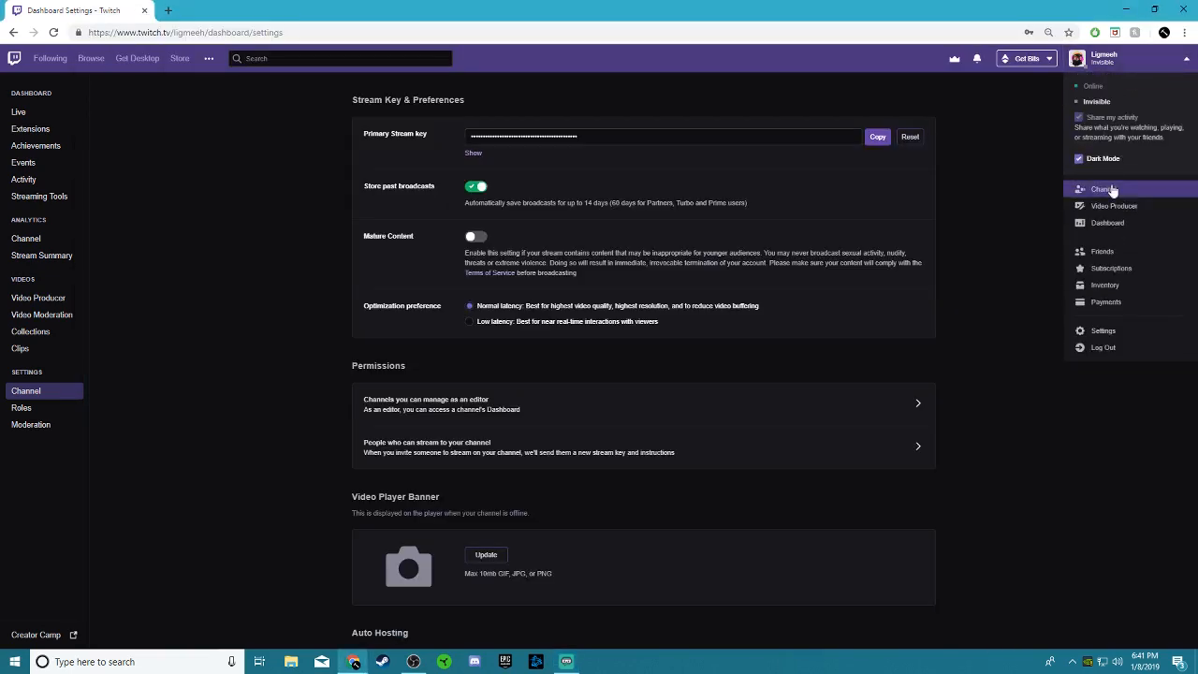
click(1106, 189)
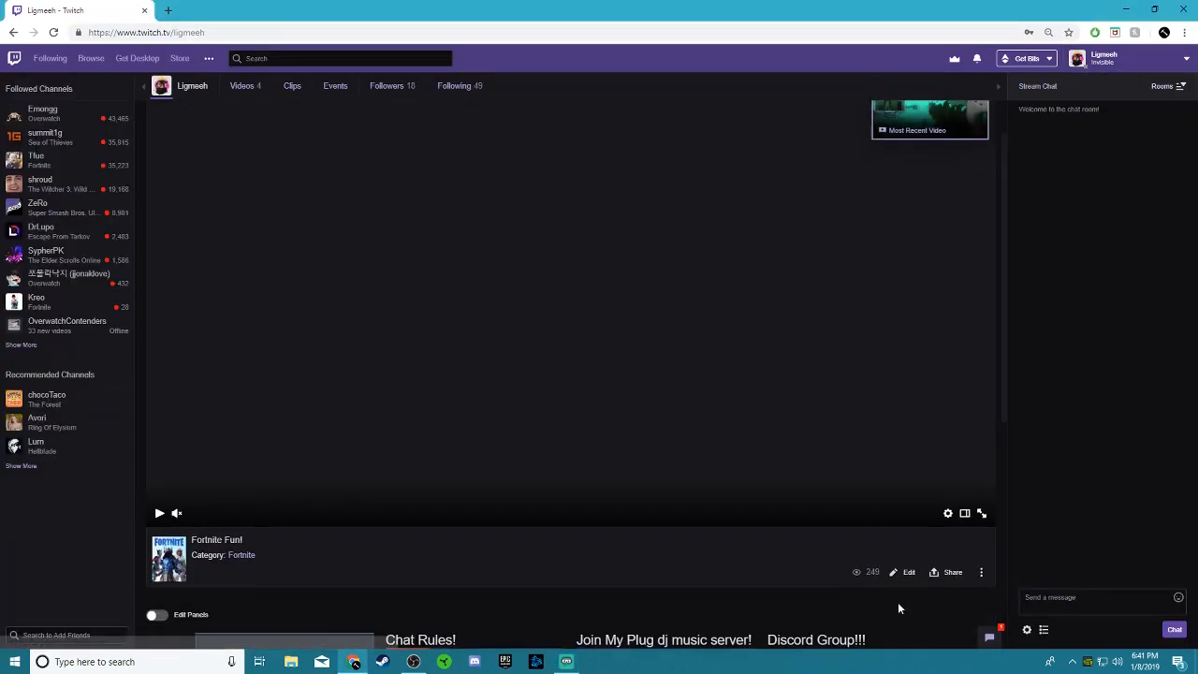
click(904, 572)
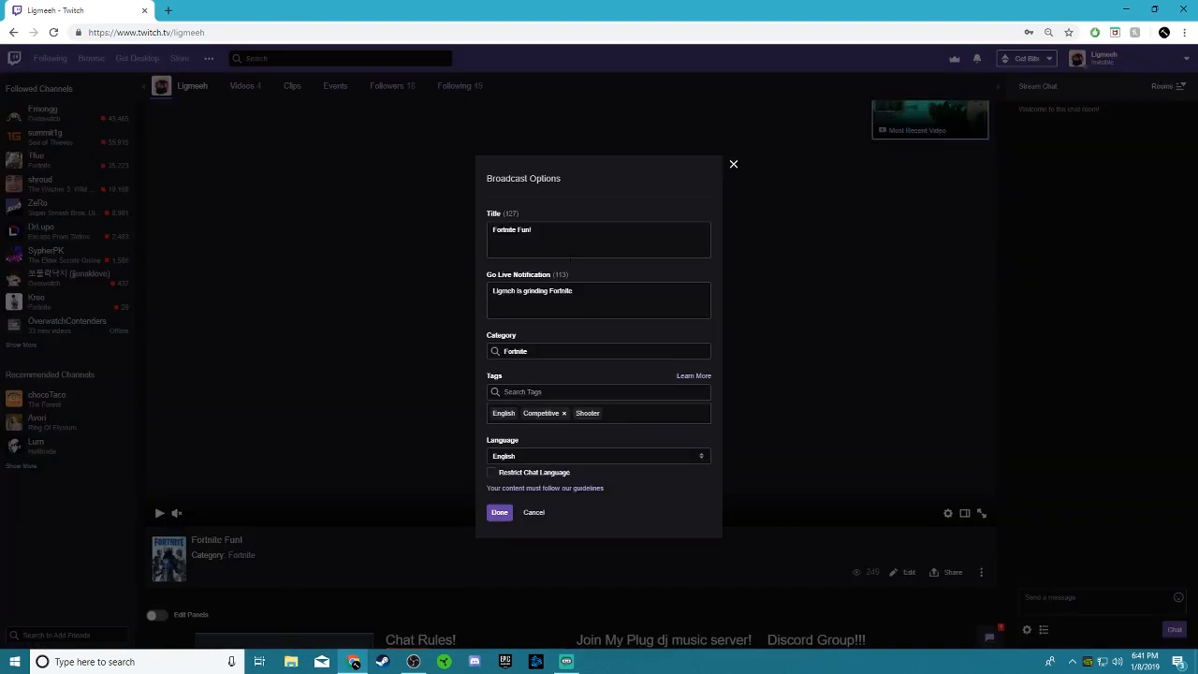
drag(570, 253, 2, 339)
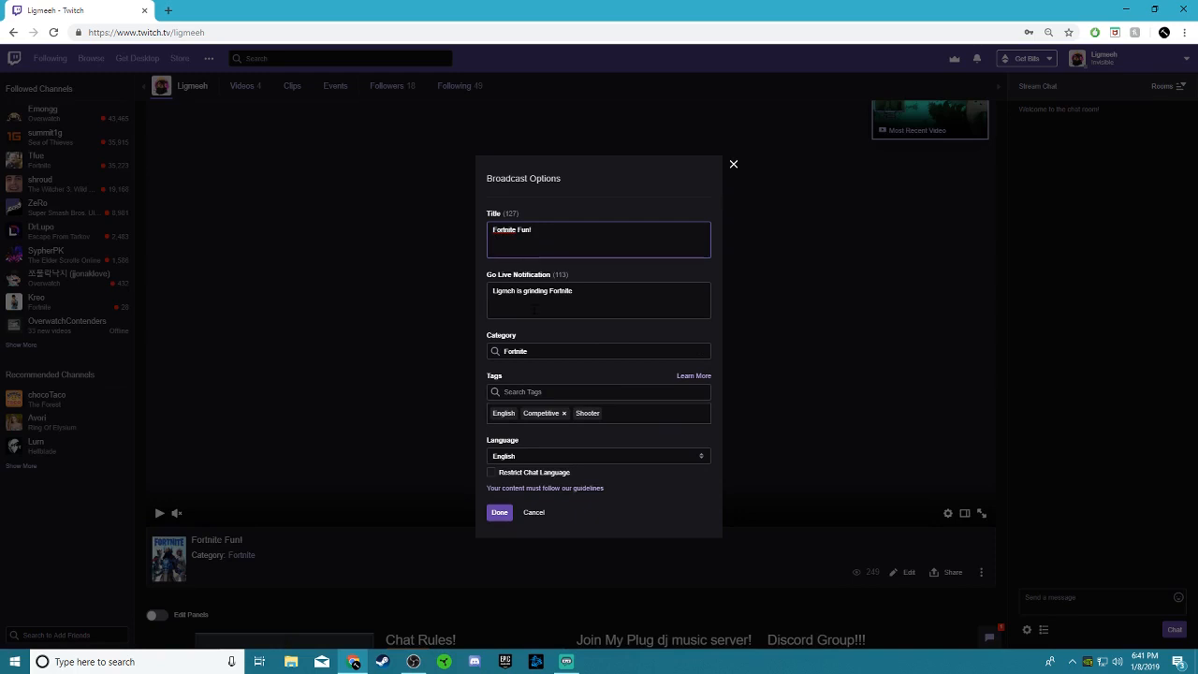
- Clear the broadcast category, select Fortnite for it and close the broadcast options
click(588, 354)
key(BackSpace)
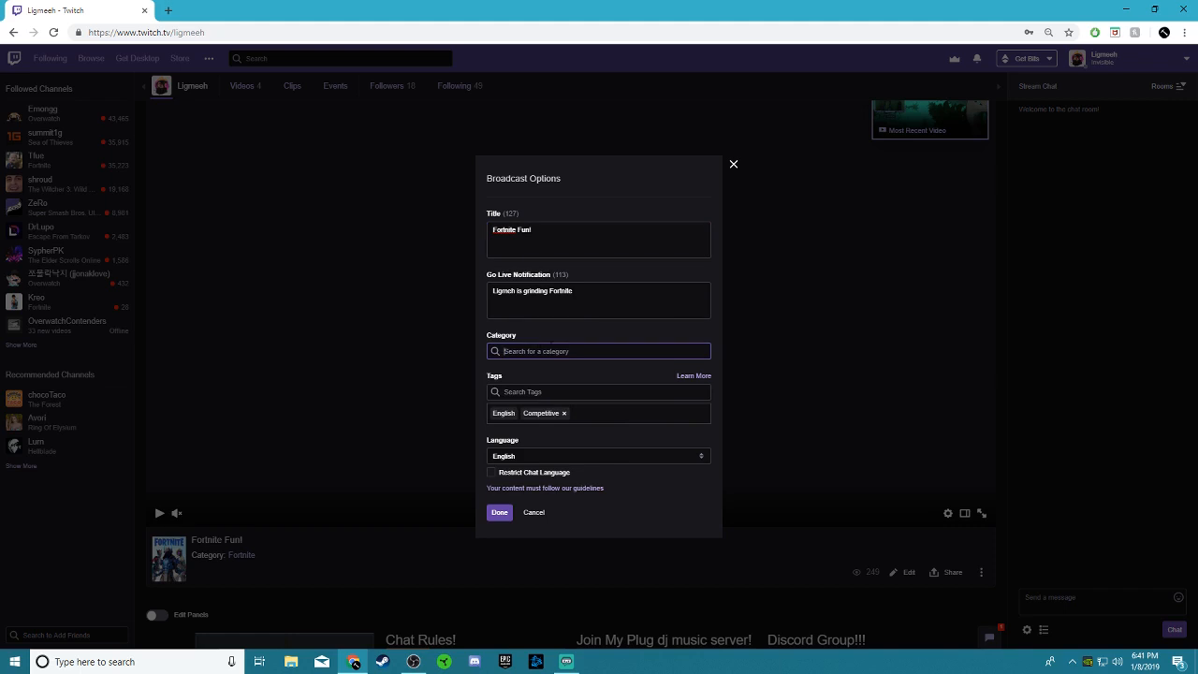
text(For)
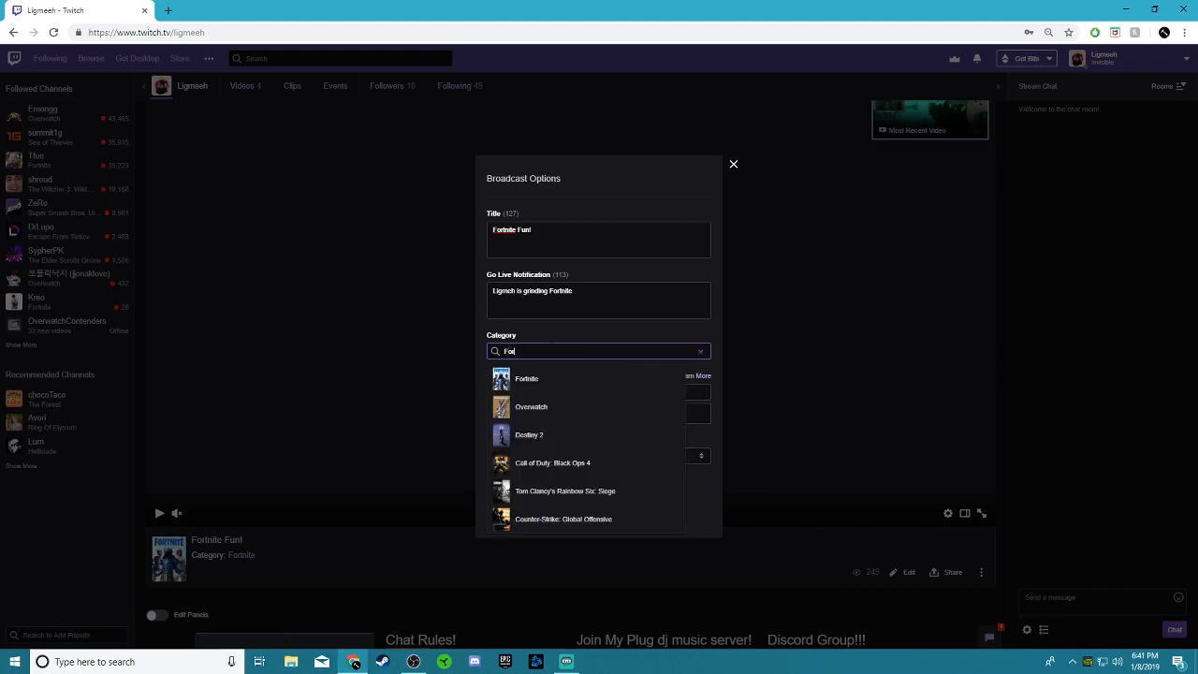
click(550, 384)
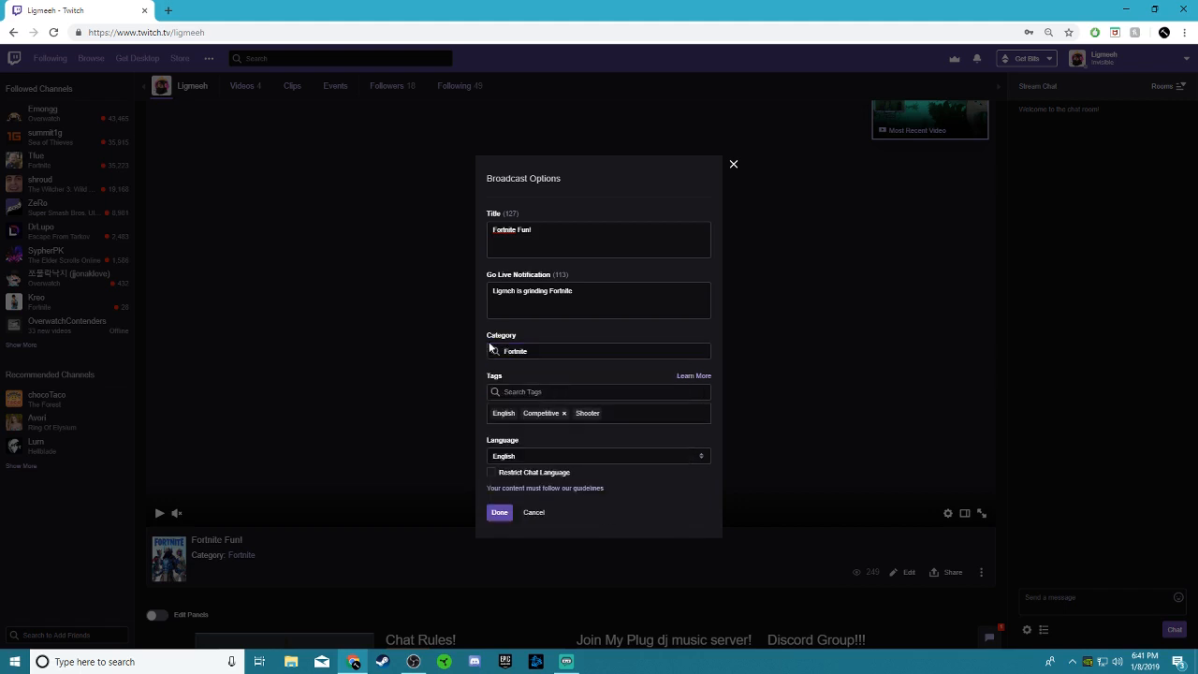
click(501, 513)
click(733, 165)
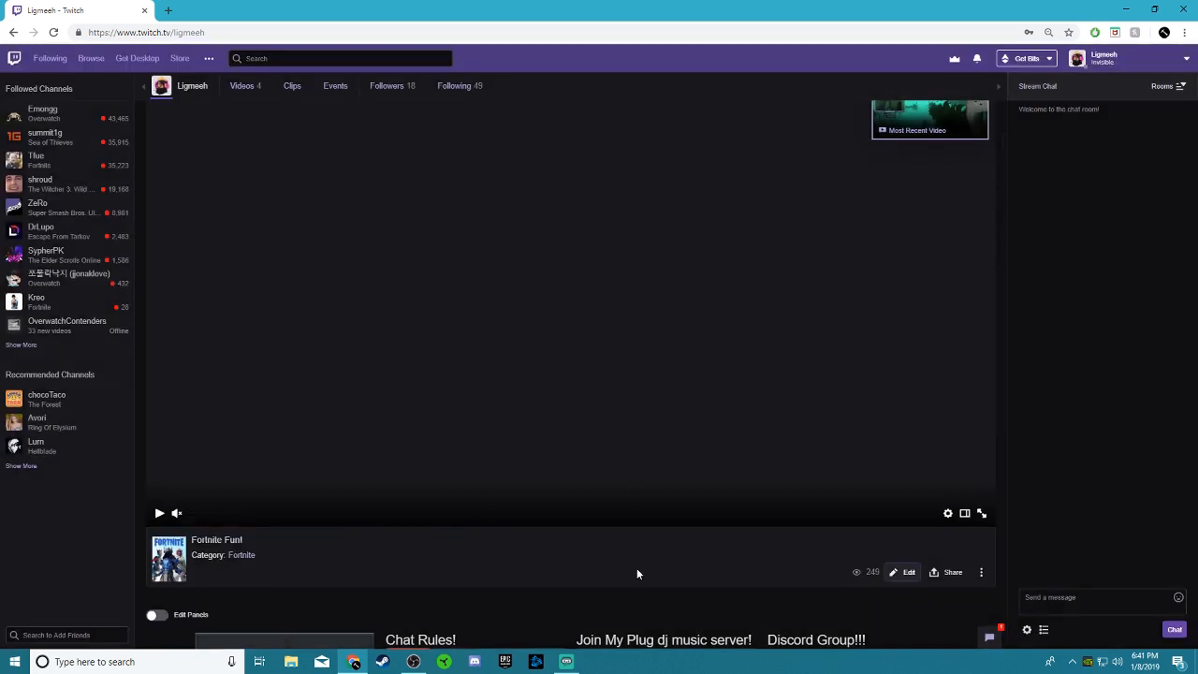
- Switch back to Streamlabs OBS
scroll(636, 568, up, 1)
click(565, 661)
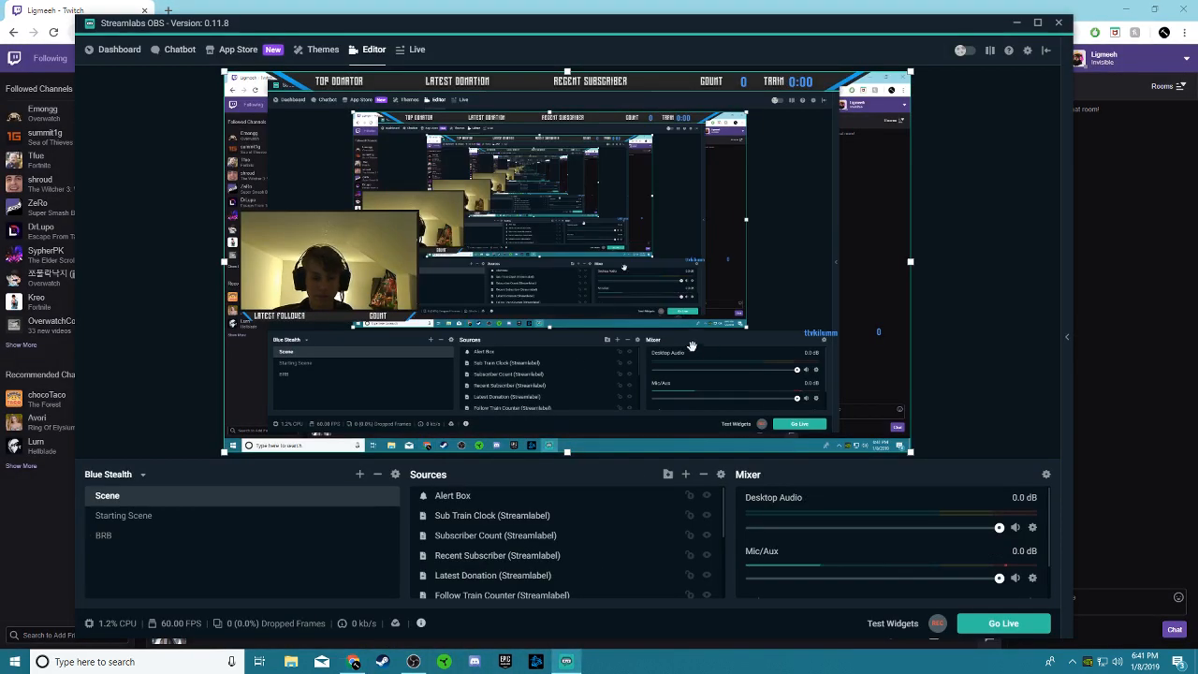